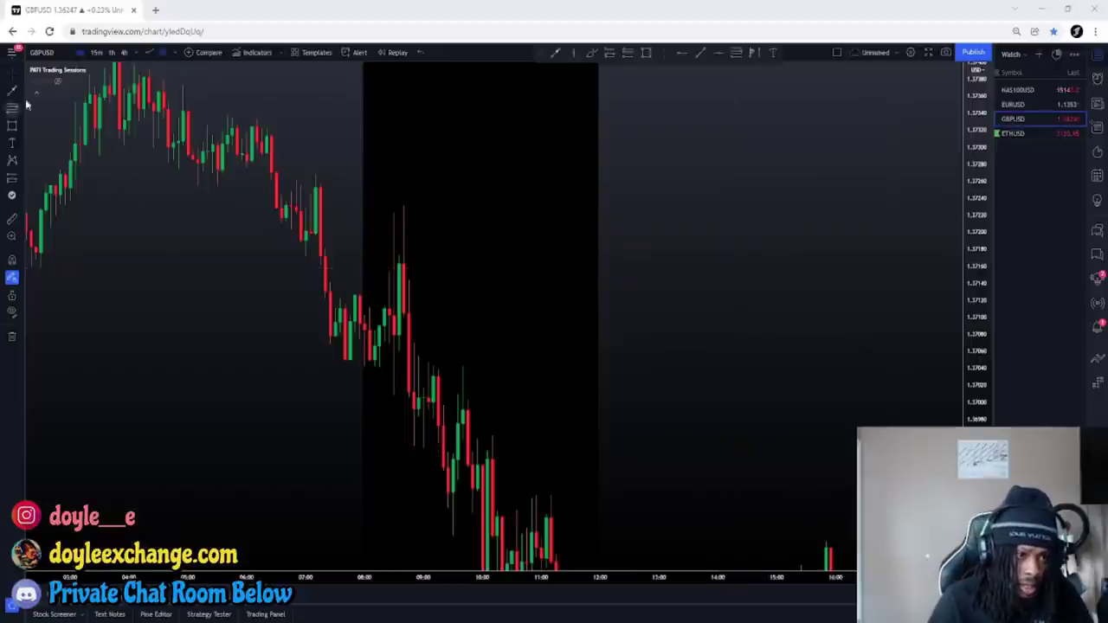
- Show the hidden CC SMA indicator and draw a rectangle over the 14 Jan zone from about 1.37195 to 1.37269
click(55, 81)
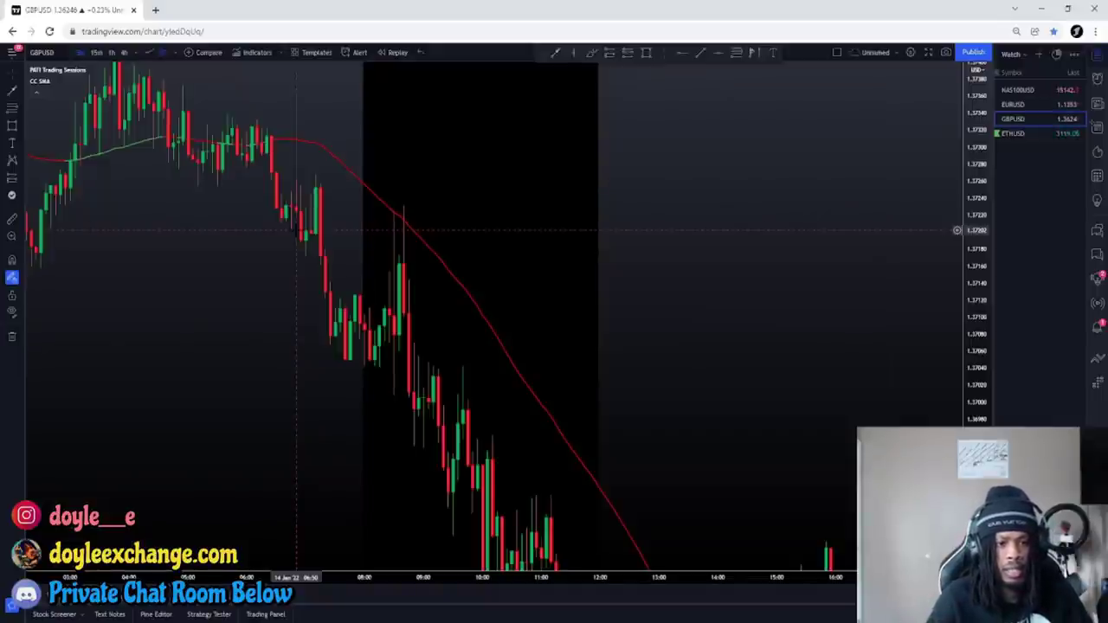
click(646, 52)
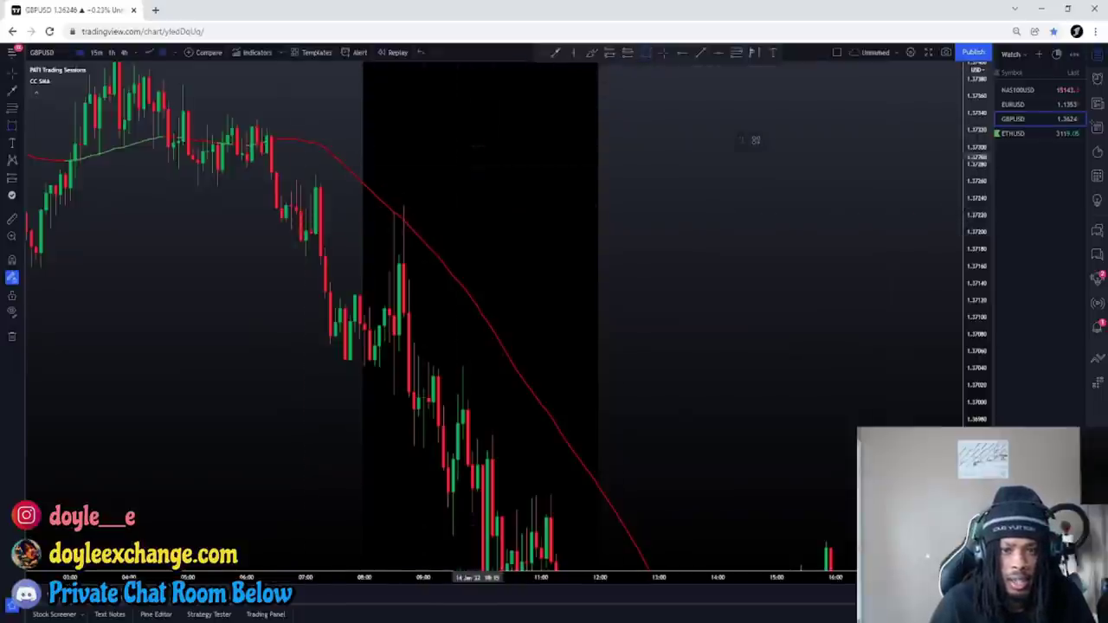
mouse_move(306, 234)
mouse_down()
mouse_move(546, 166)
mouse_move(551, 175)
mouse_up()
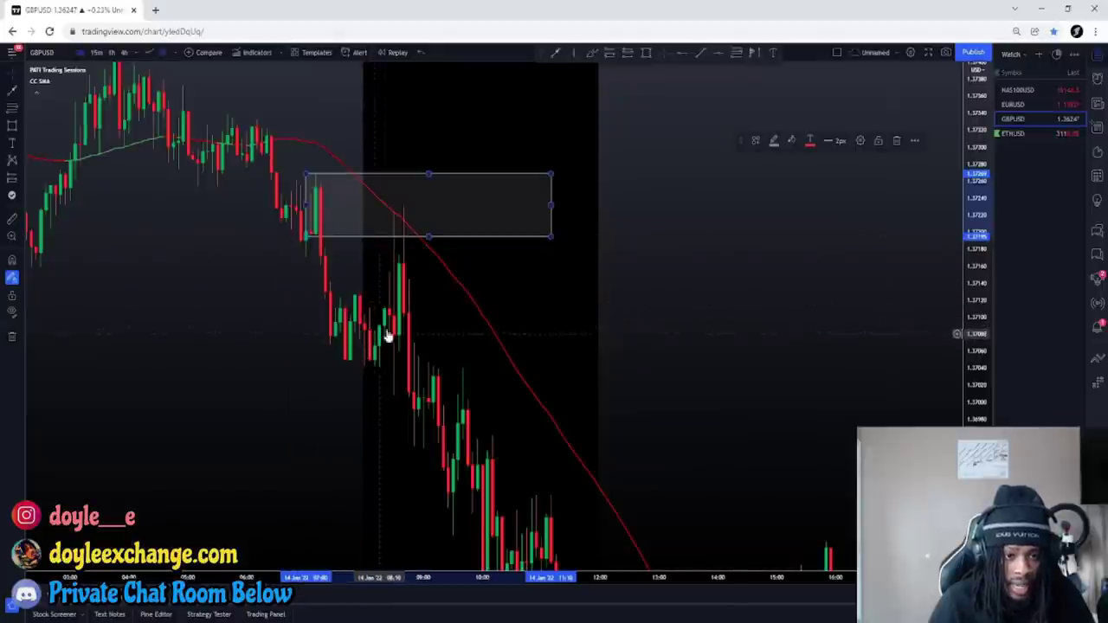
scroll(440, 290, up, 1)
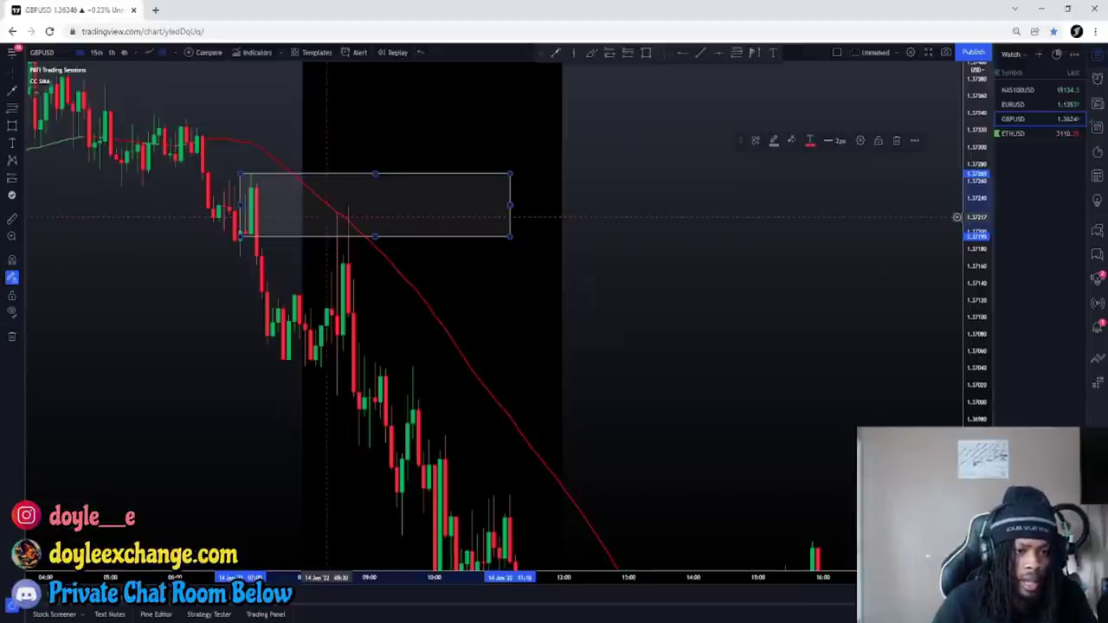
scroll(274, 324, down, 3)
scroll(540, 279, up, 1)
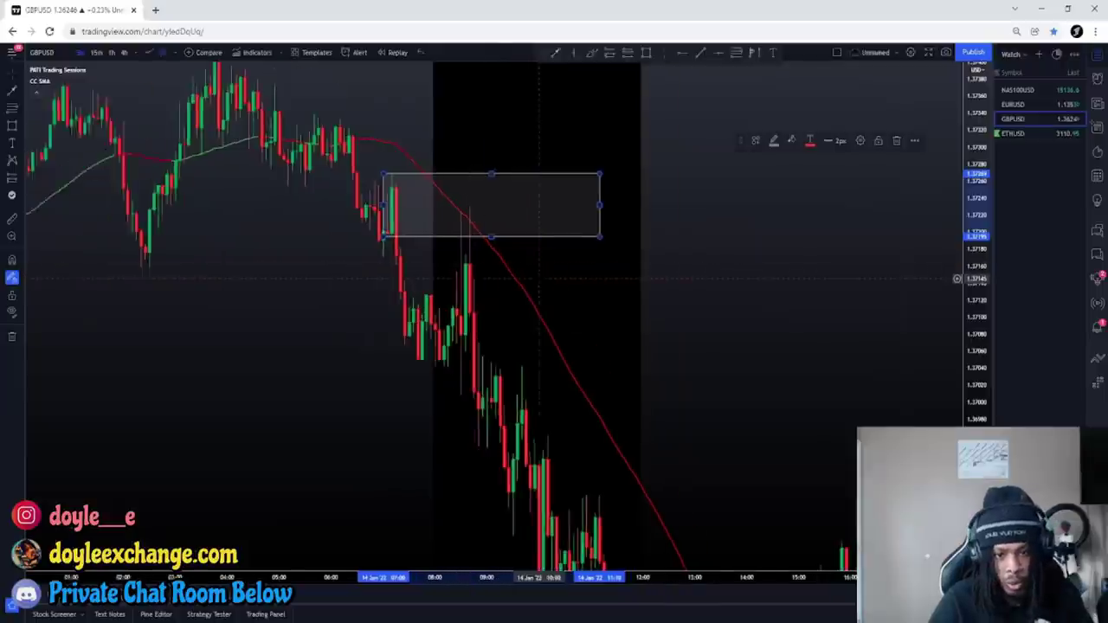
scroll(539, 278, up, 1)
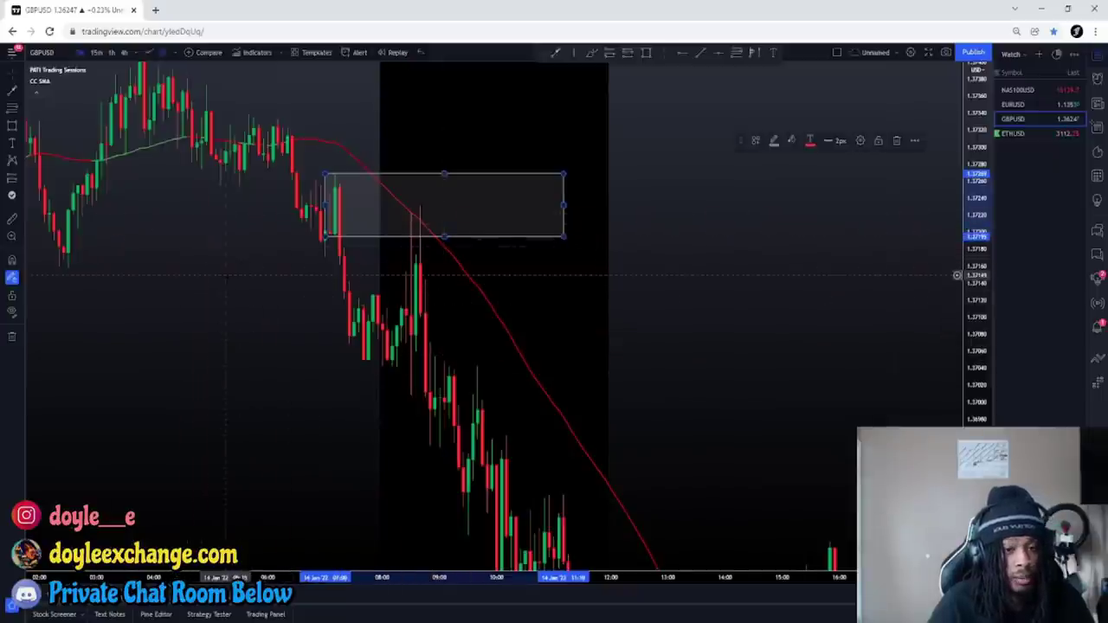
- Draw a rectangle over the 5 Jan low before the session rally, from about 1.35316 to 1.35377
drag(227, 276, 886, 217)
drag(87, 277, 307, 274)
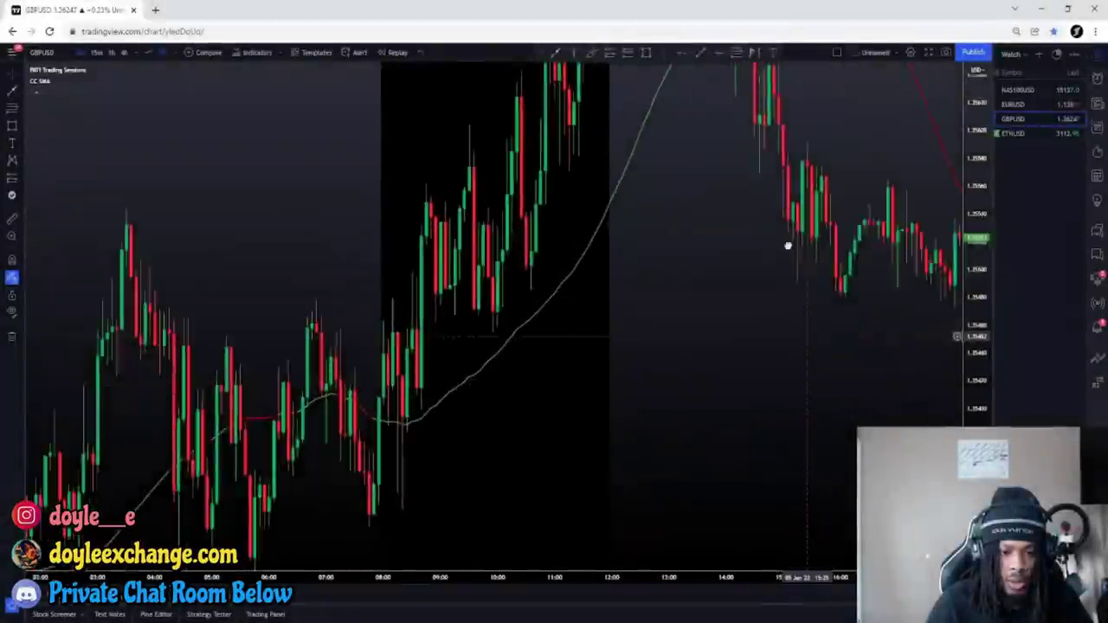
drag(788, 246, 784, 223)
scroll(785, 223, up, 2)
drag(588, 300, 722, 311)
click(646, 53)
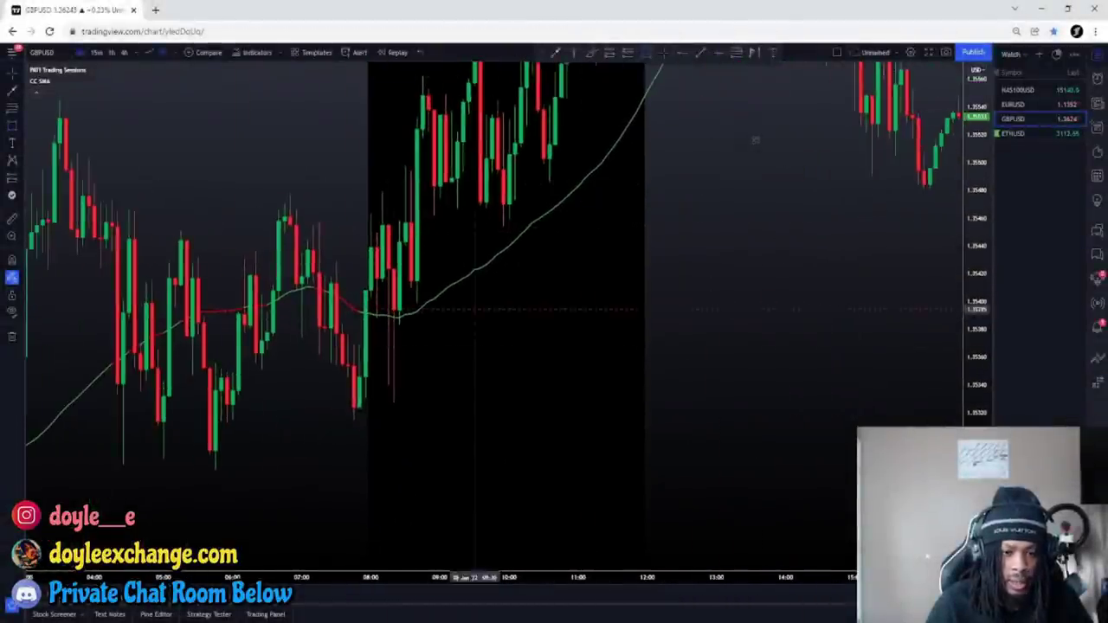
key(alt+shift+r)
drag(342, 333, 481, 418)
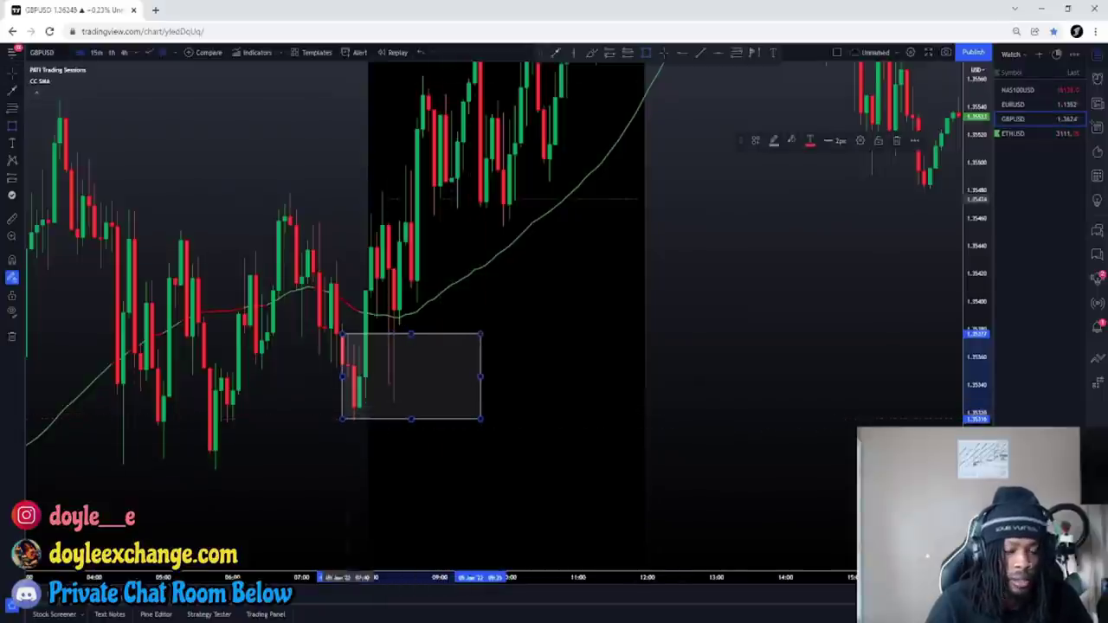
scroll(728, 366, up, 2)
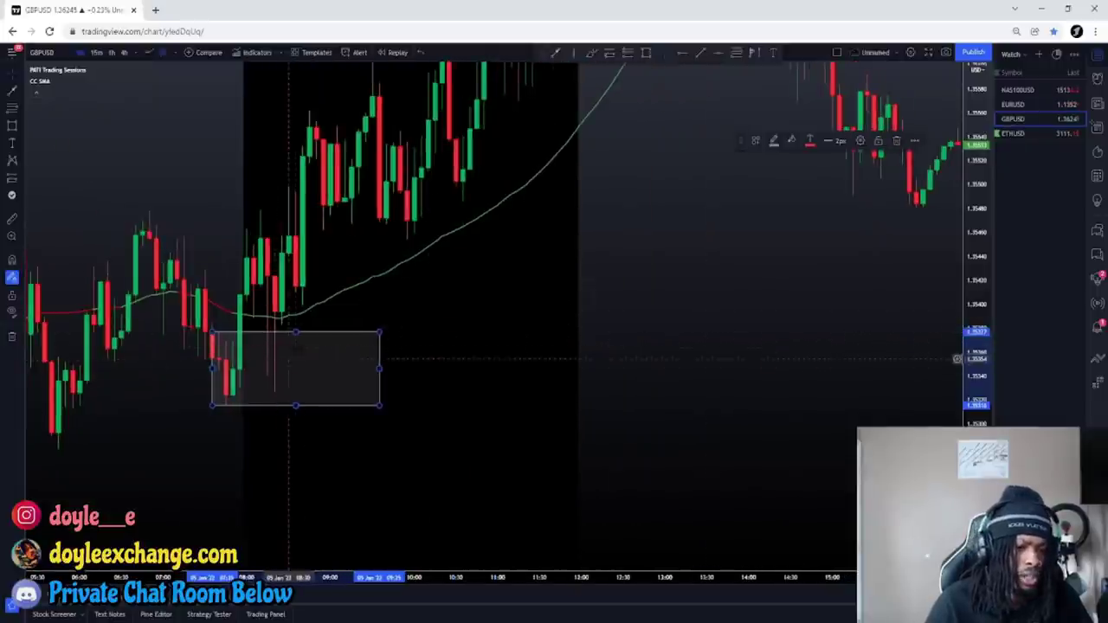
drag(590, 406, 690, 396)
scroll(692, 388, down, 2)
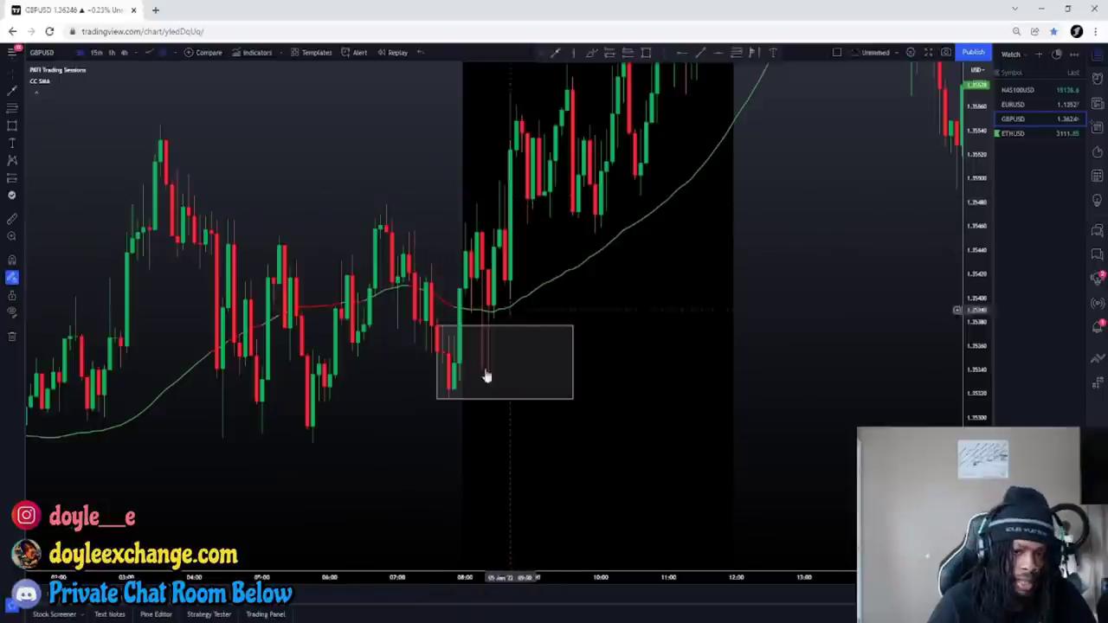
- Draw a rectangle around the 31 Dec double-bottom lows from about 06:55 to 09:30, with its upper edge at about 1.34733
scroll(427, 389, down, 2)
drag(459, 394, 762, 288)
drag(346, 303, 755, 210)
drag(694, 253, 818, 288)
drag(974, 192, 974, 399)
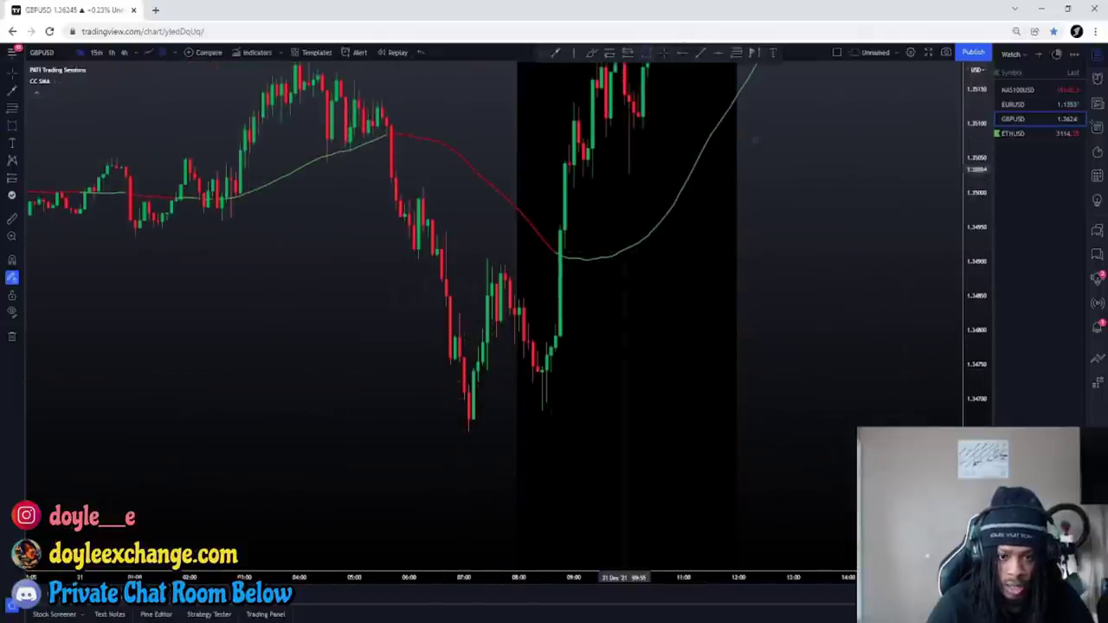
mouse_move(460, 383)
mouse_down()
mouse_move(579, 438)
mouse_move(602, 430)
mouse_up()
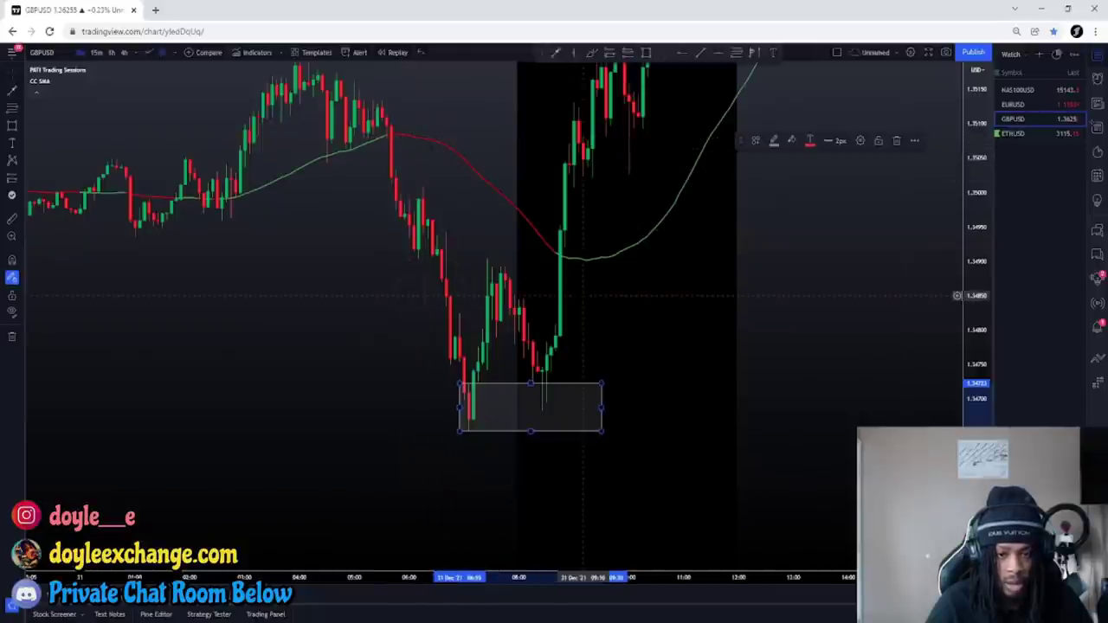
scroll(511, 346, down, 1)
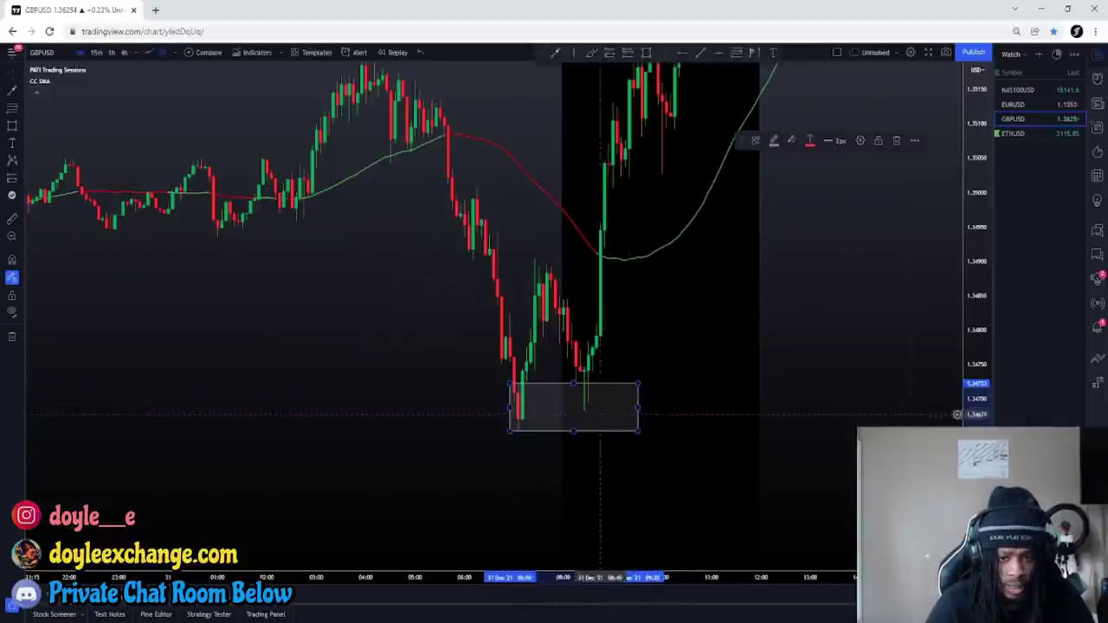
scroll(688, 393, up, 1)
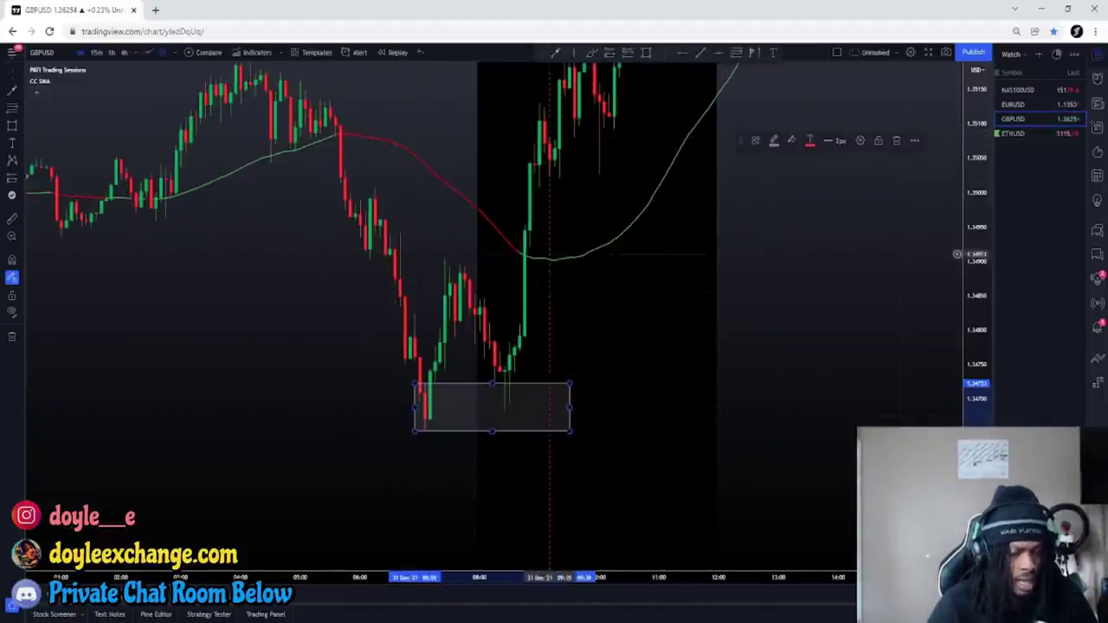
- Mark the 28 Dec pullback zone with a rectangle from about 1.34482 to 1.34532, spanning about 09:25 to 12:00
drag(221, 362, 623, 386)
drag(354, 366, 570, 333)
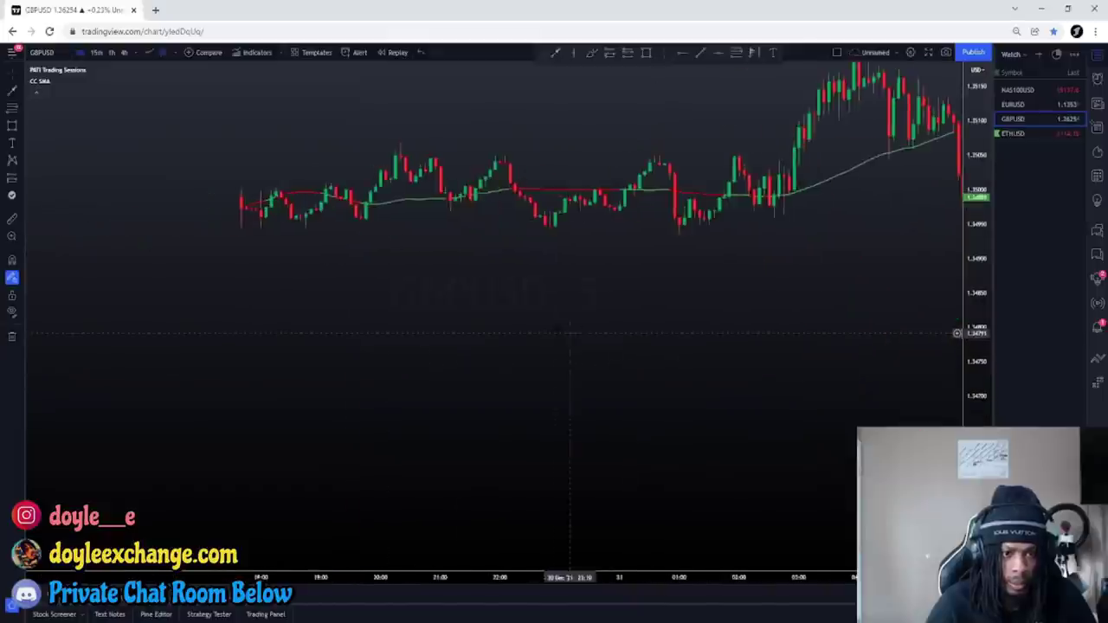
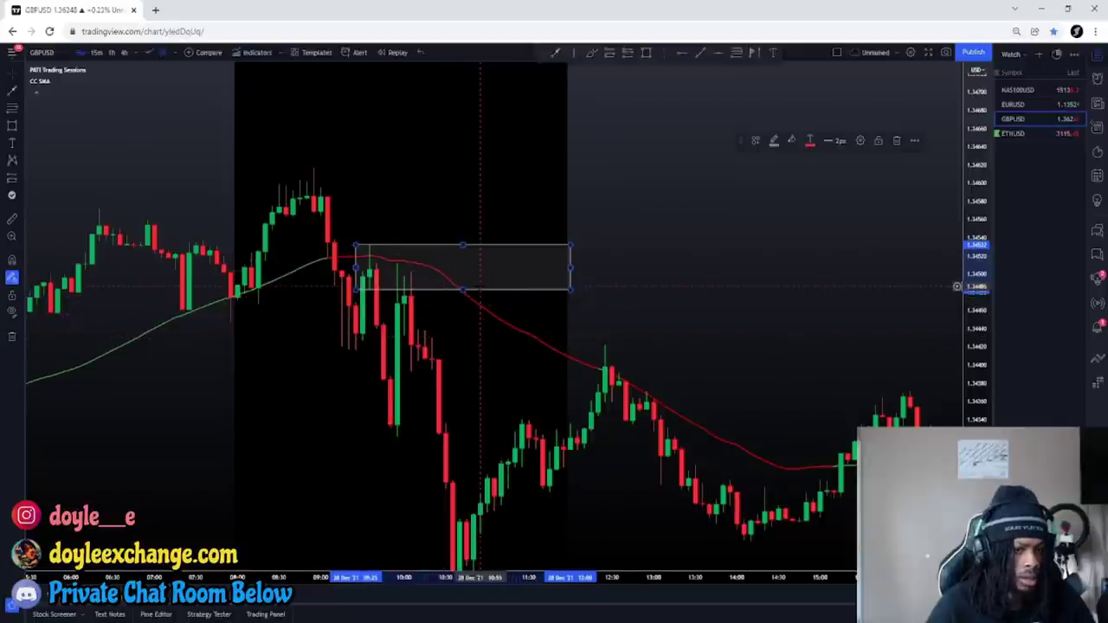
scroll(482, 286, down, 1)
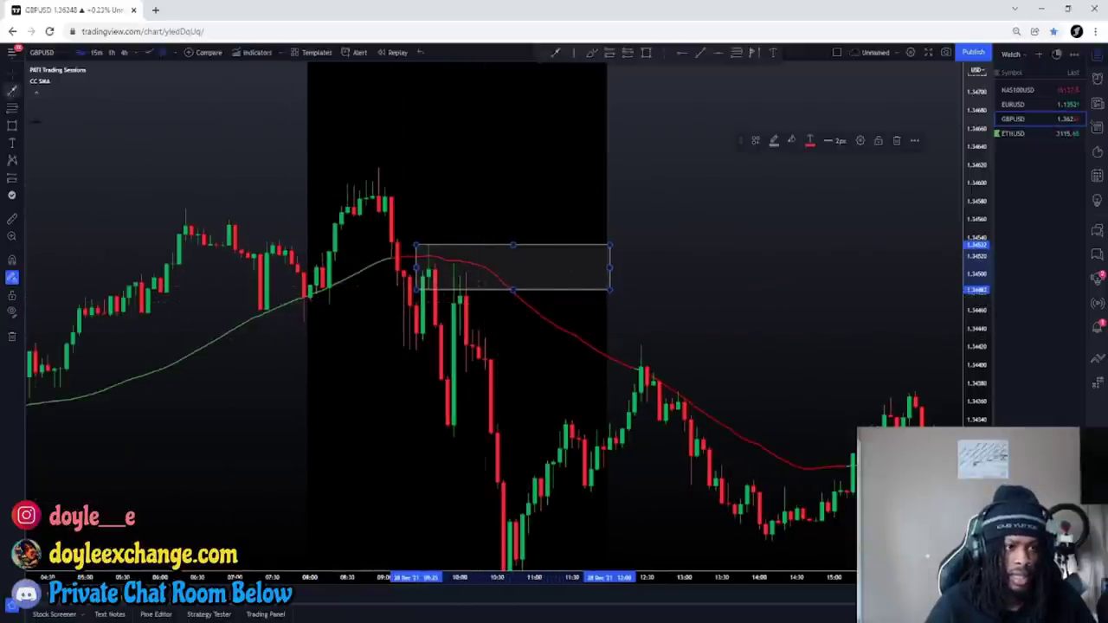
drag(261, 423, 392, 389)
drag(310, 424, 369, 421)
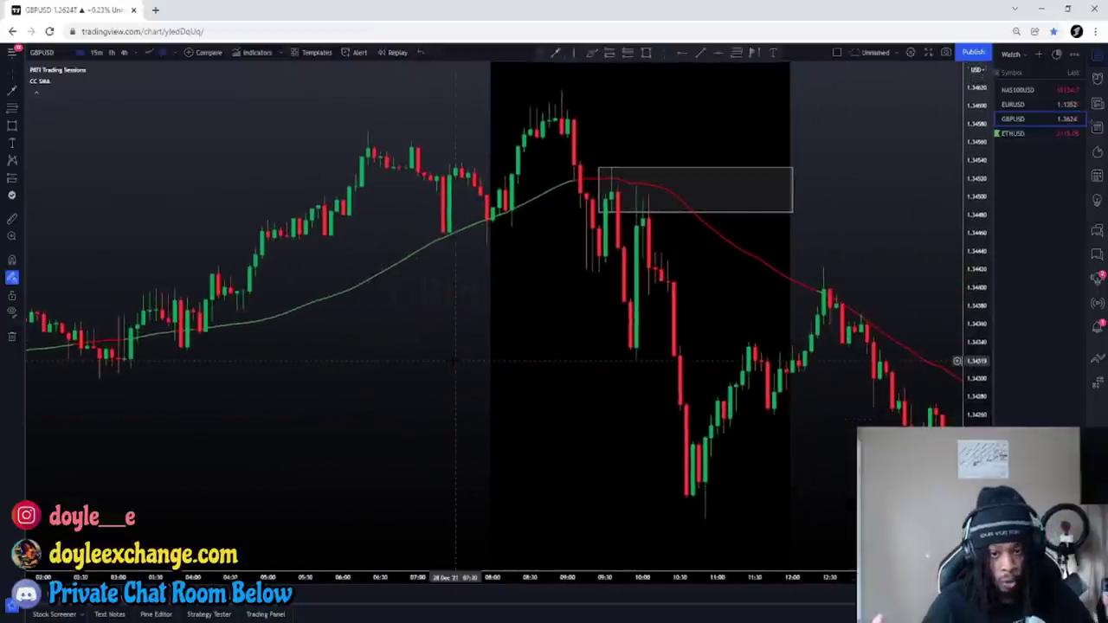
- Examine the 27 Dec session and the session before it for price retests near the moving average
drag(131, 444, 776, 362)
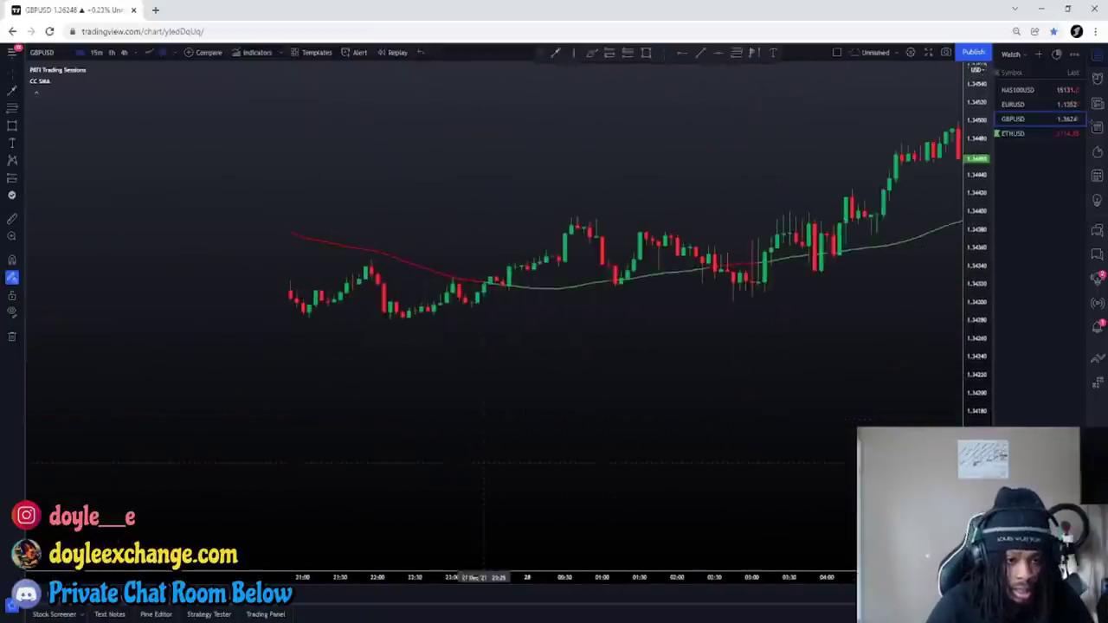
drag(484, 462, 804, 416)
drag(395, 421, 834, 377)
drag(513, 381, 602, 333)
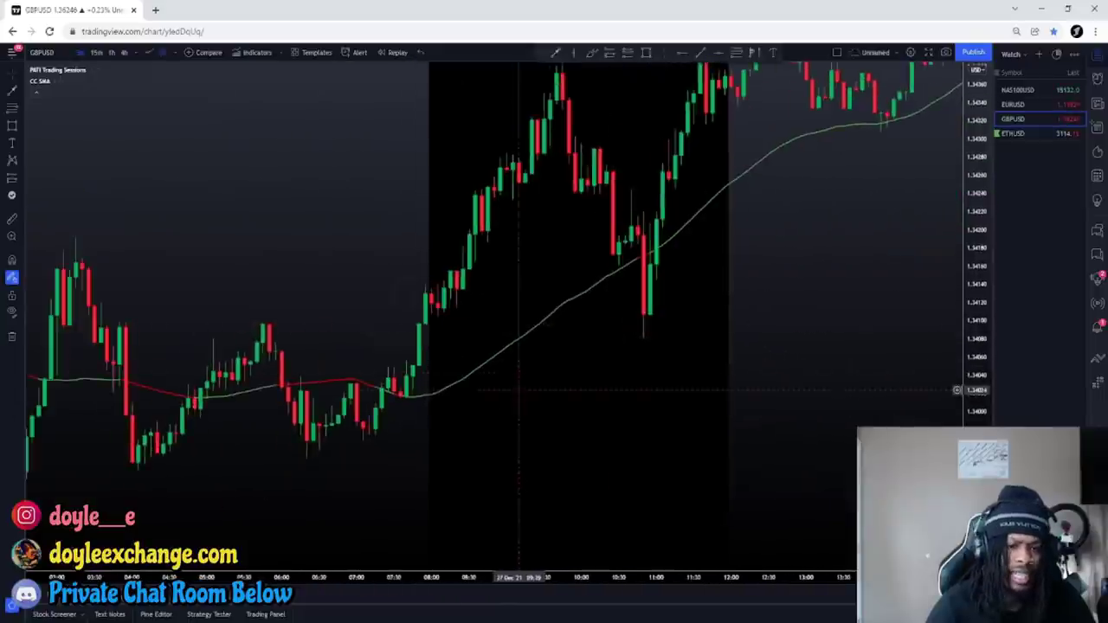
drag(482, 380, 520, 424)
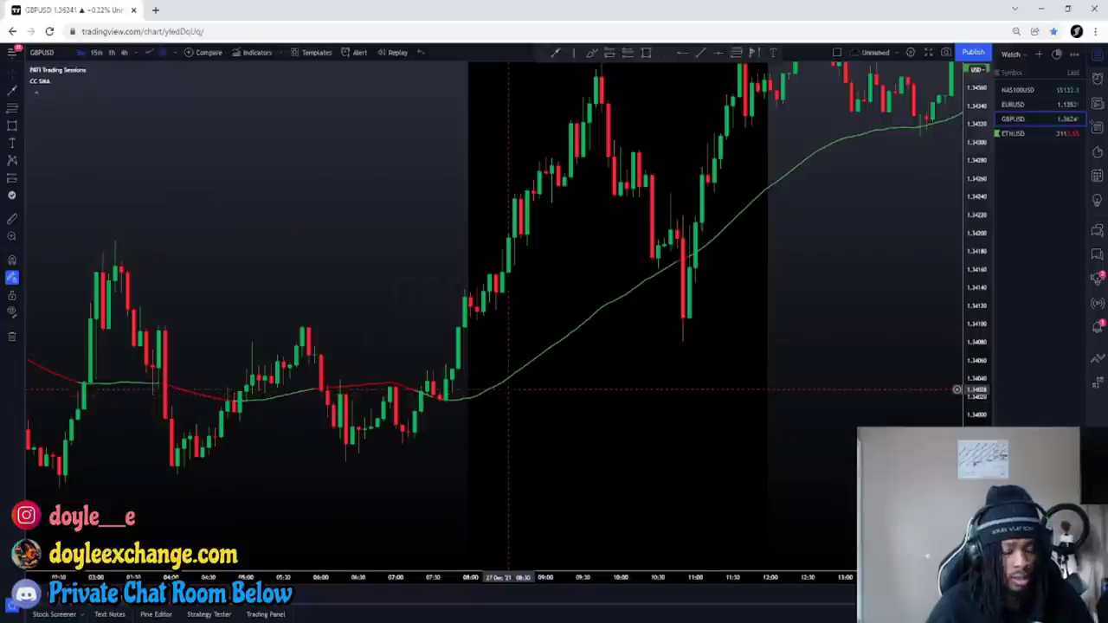
scroll(490, 391, down, 3)
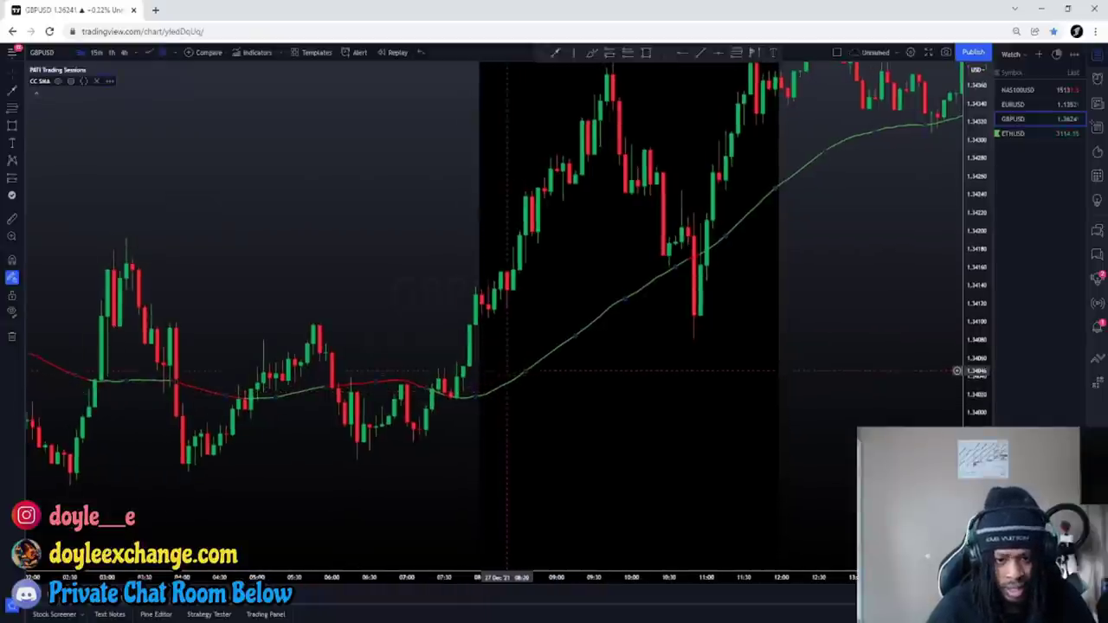
drag(452, 431, 654, 376)
drag(526, 329, 776, 285)
drag(472, 329, 752, 306)
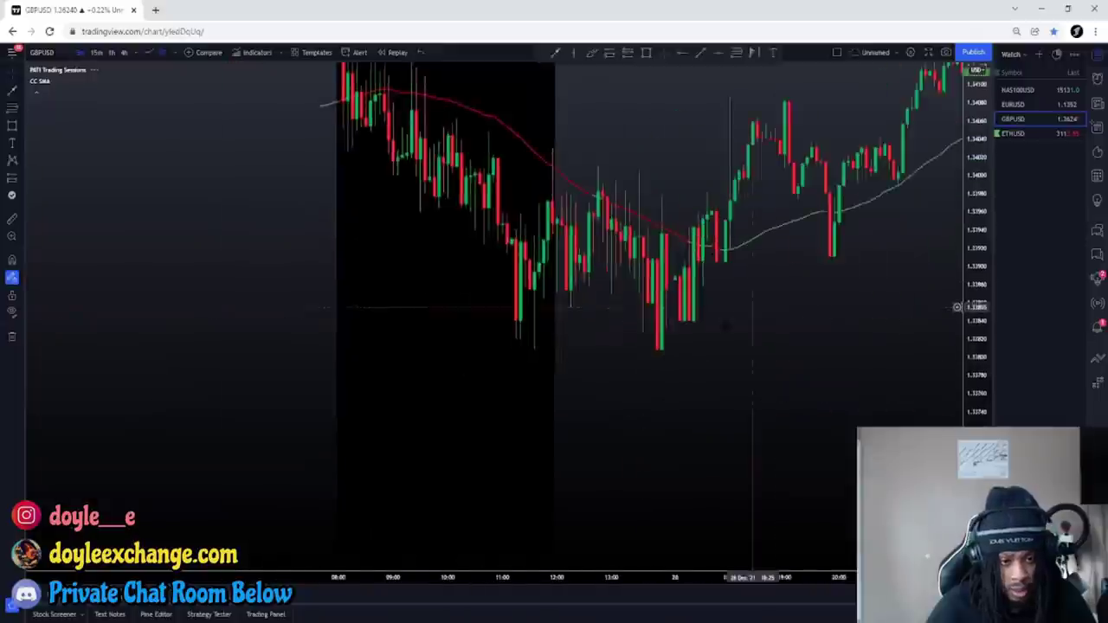
- Draw a rectangle over the 20 Dec pullback high from about 10:15 to 12:20, with its upper edge at about 1.32308
drag(485, 381, 655, 433)
scroll(507, 328, down, 3)
drag(507, 328, 779, 346)
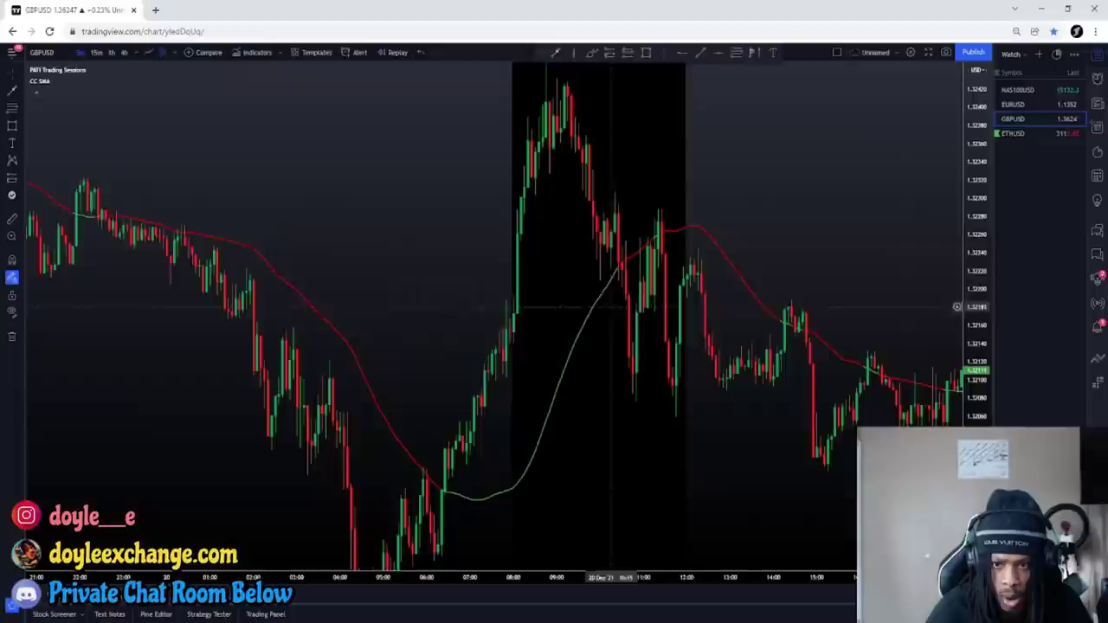
scroll(972, 297, up, 3)
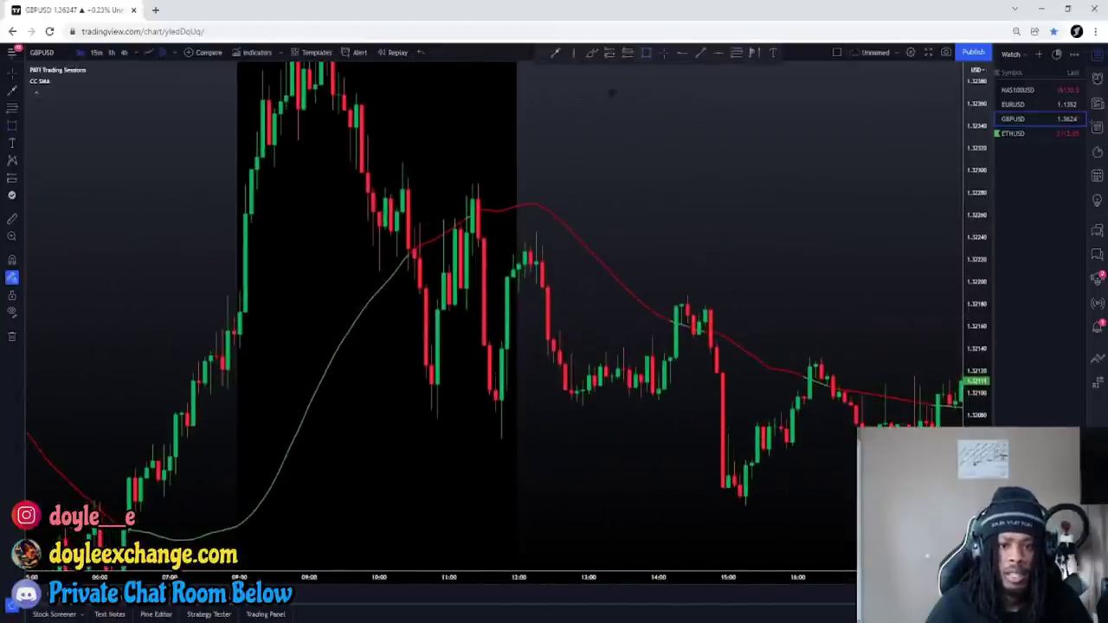
mouse_move(391, 210)
mouse_down()
mouse_move(502, 164)
mouse_move(543, 162)
mouse_up()
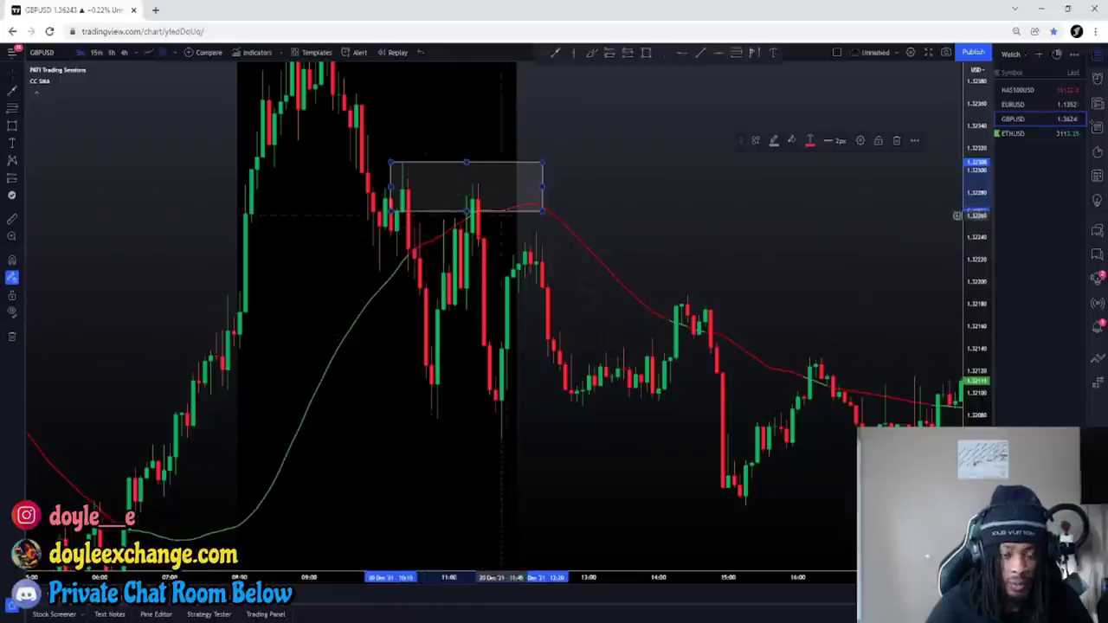
scroll(504, 322, up, 2)
drag(502, 293, 566, 300)
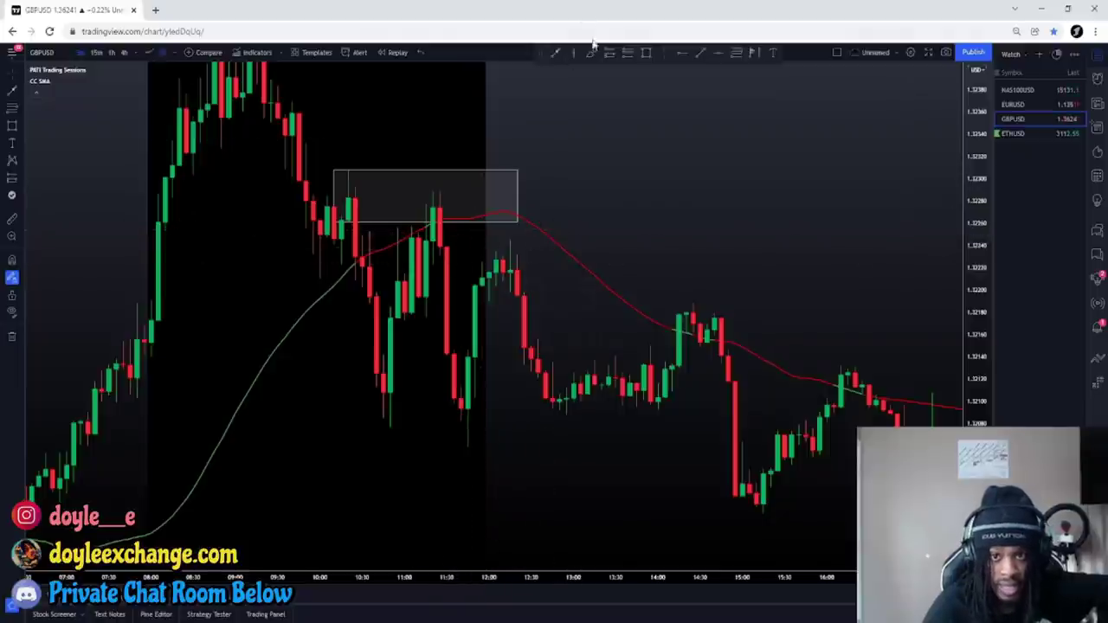
- Draw a slightly rising green brush line just below the 20 Dec rectangle, across the highs after 11:00
drag(401, 257, 642, 231)
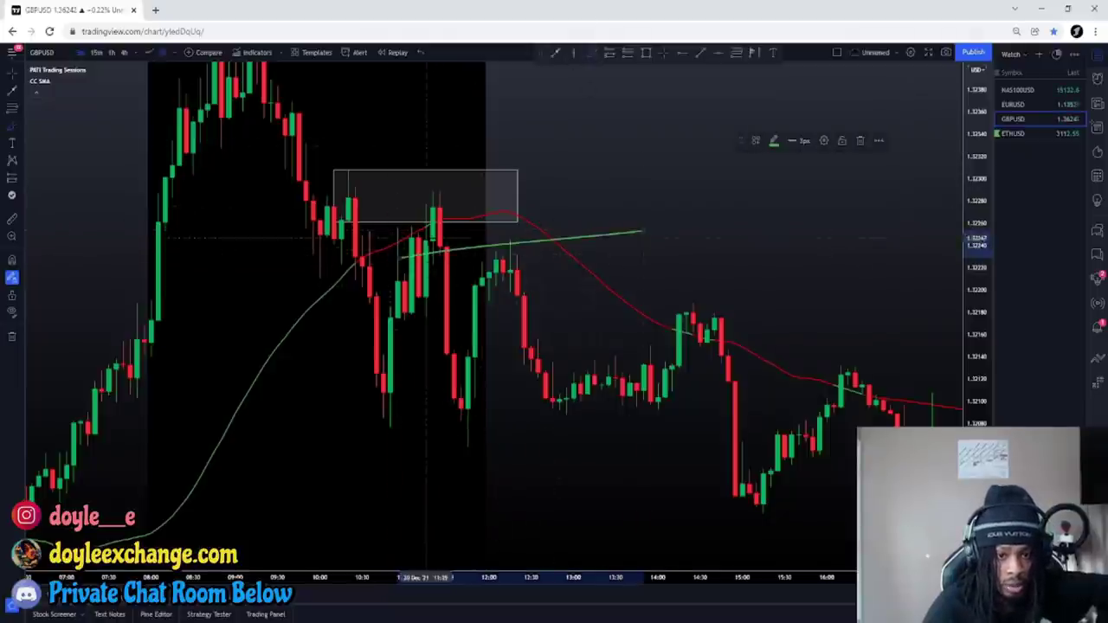
mouse_move(40, 79)
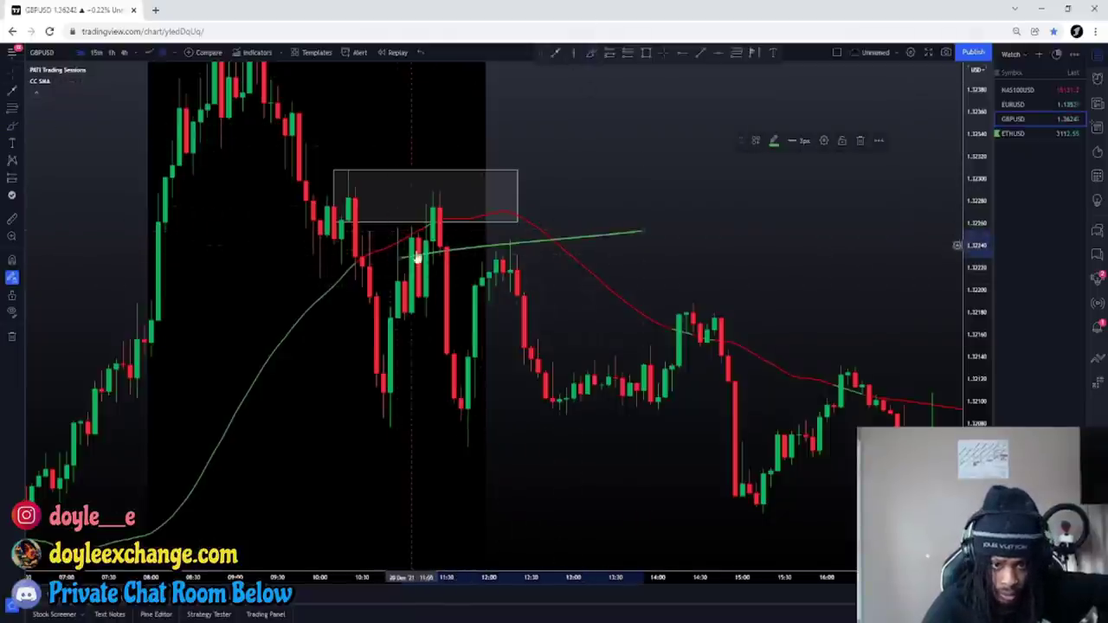
scroll(396, 338, down, 2)
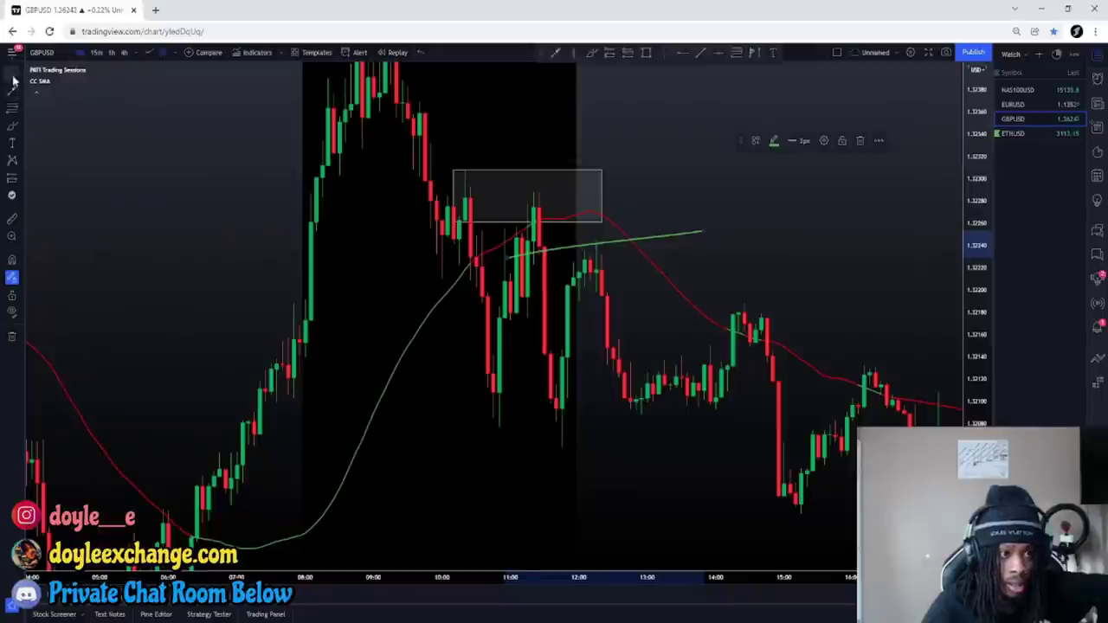
drag(266, 463, 373, 437)
scroll(372, 438, down, 3)
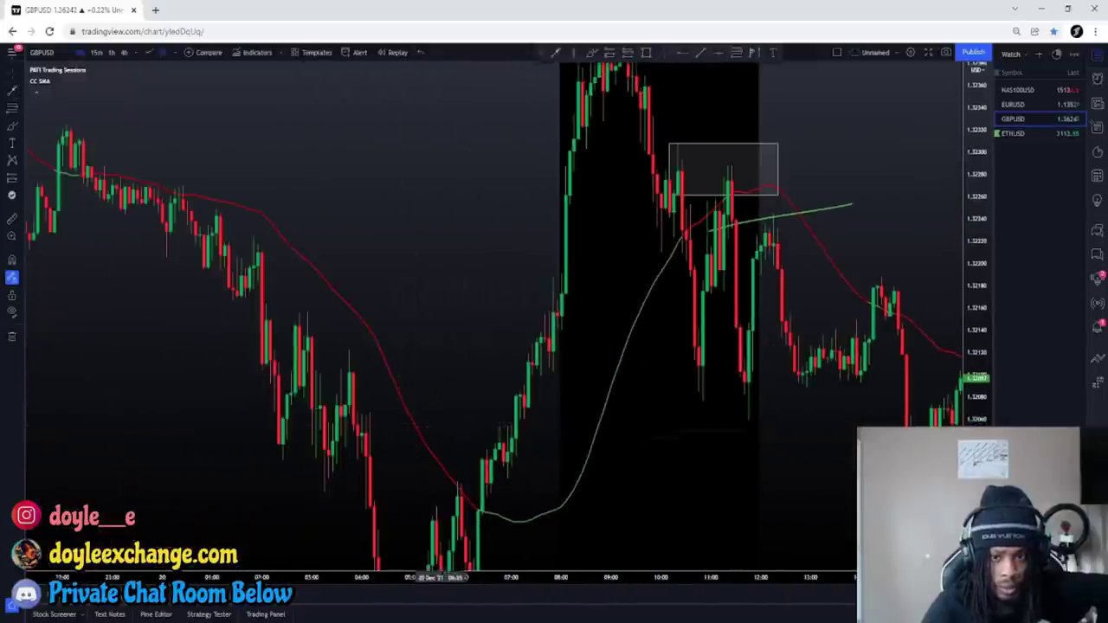
drag(653, 408, 575, 441)
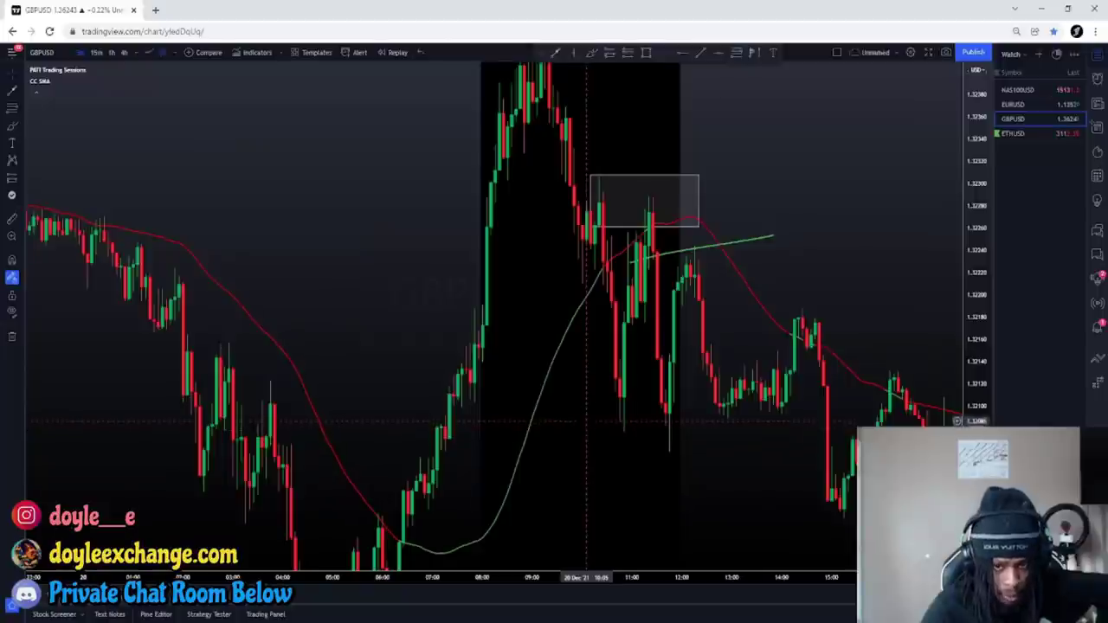
drag(607, 462, 583, 429)
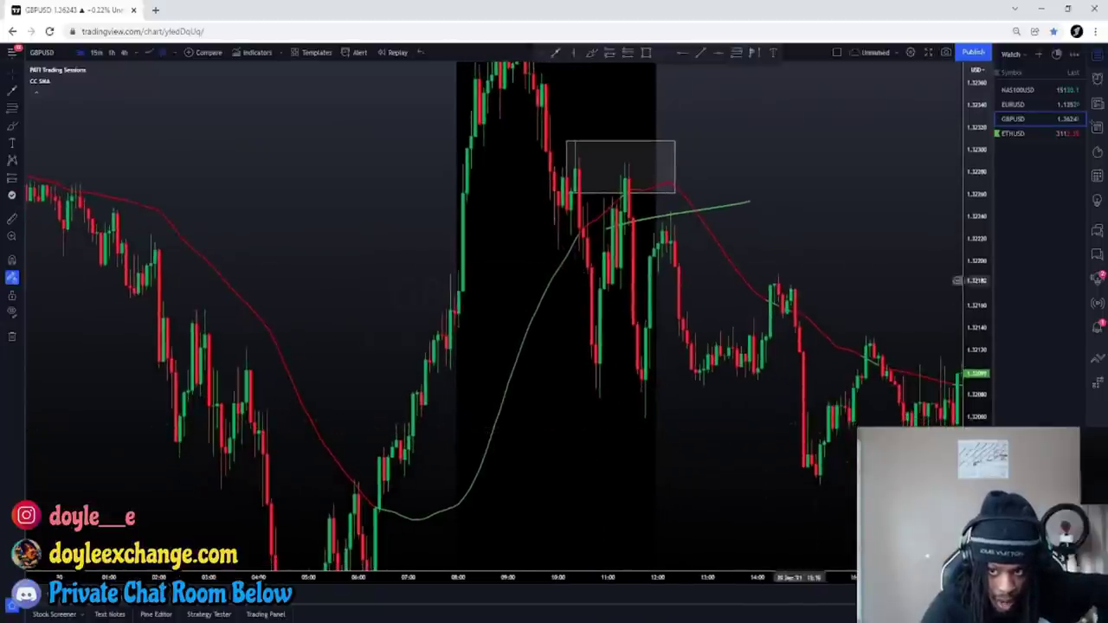
- Draw a rectangle over the 15 Dec high before the session, from about 06:00 to 10:15 and about 1.32622 to 1.32678
drag(968, 127, 964, 291)
drag(481, 463, 705, 430)
drag(359, 396, 805, 364)
drag(549, 361, 687, 491)
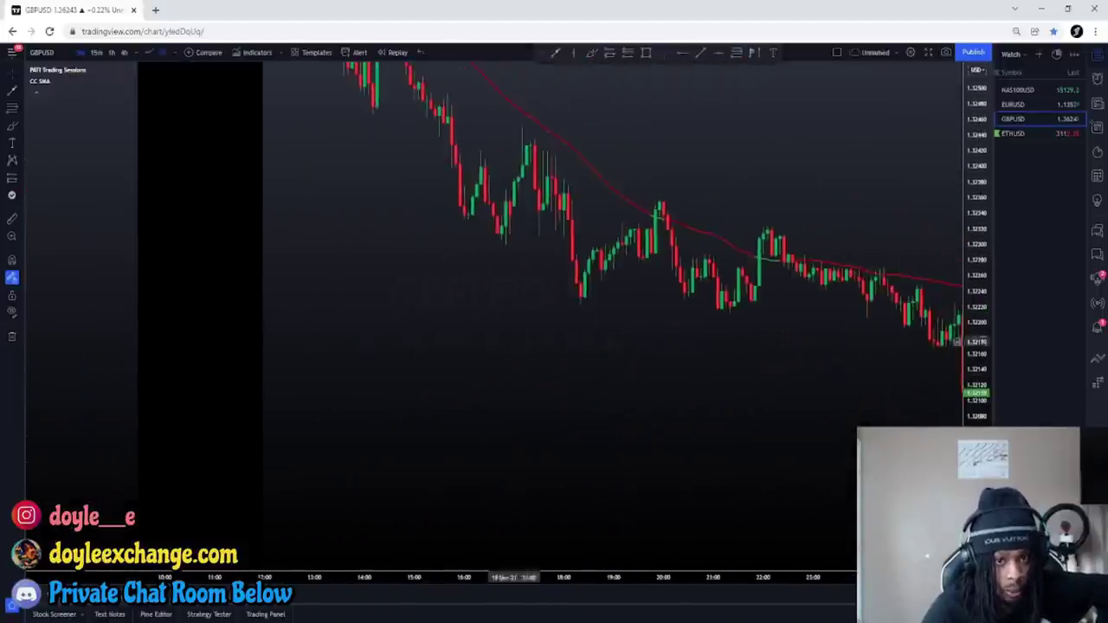
drag(331, 147, 606, 397)
drag(519, 370, 649, 507)
drag(585, 373, 536, 450)
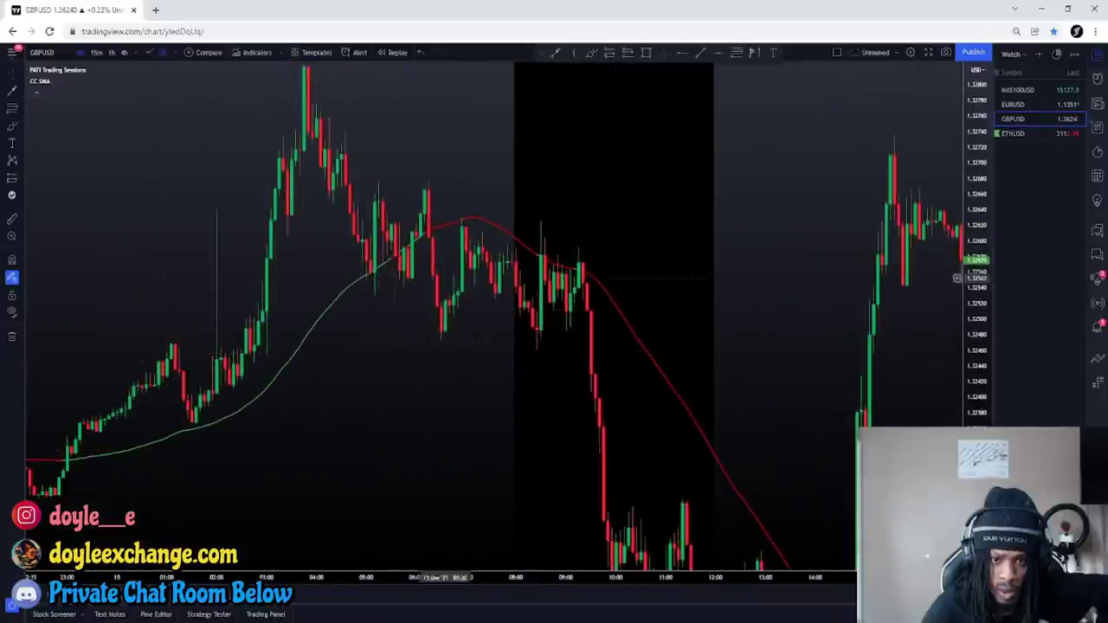
drag(972, 421, 968, 164)
drag(694, 388, 741, 498)
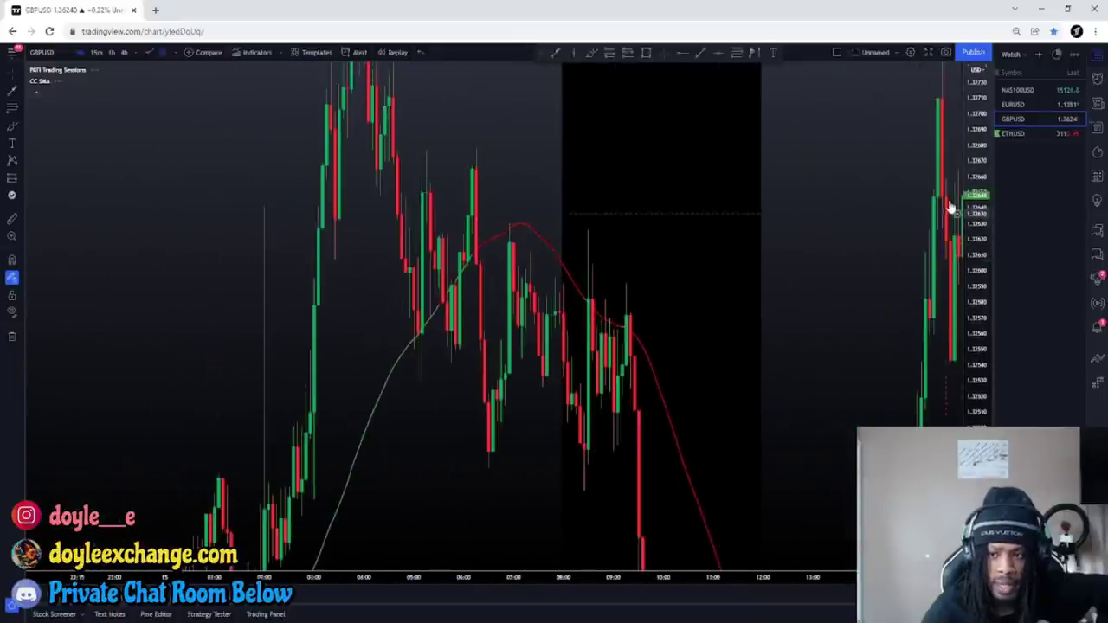
mouse_move(967, 213)
mouse_down()
mouse_move(967, 355)
mouse_move(967, 345)
mouse_up()
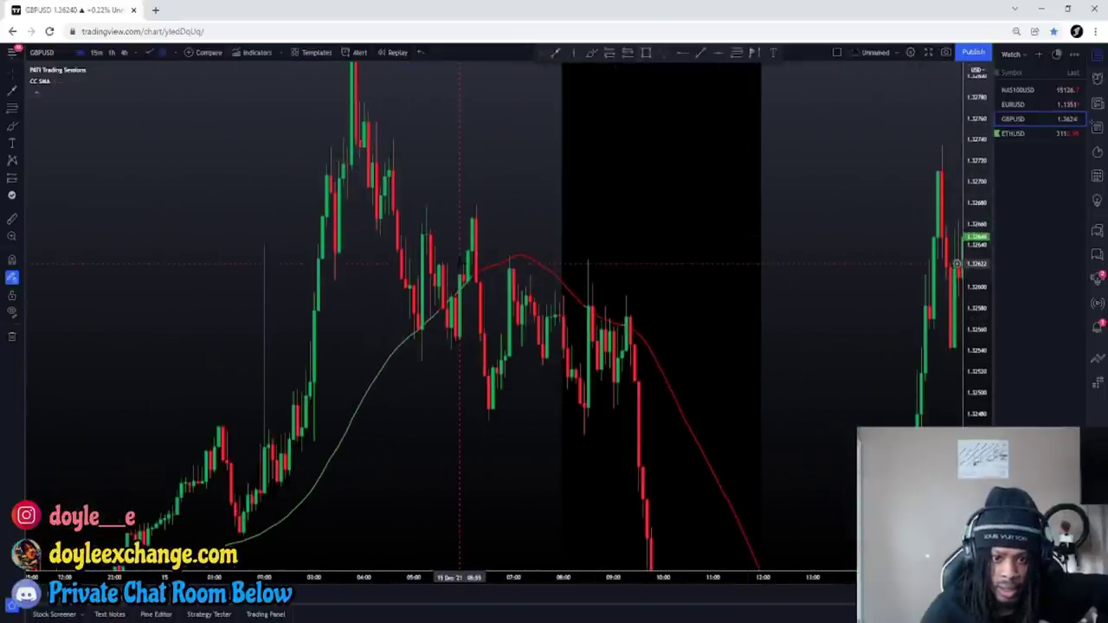
mouse_move(479, 262)
mouse_down()
mouse_move(566, 250)
mouse_move(493, 260)
mouse_move(694, 200)
mouse_up()
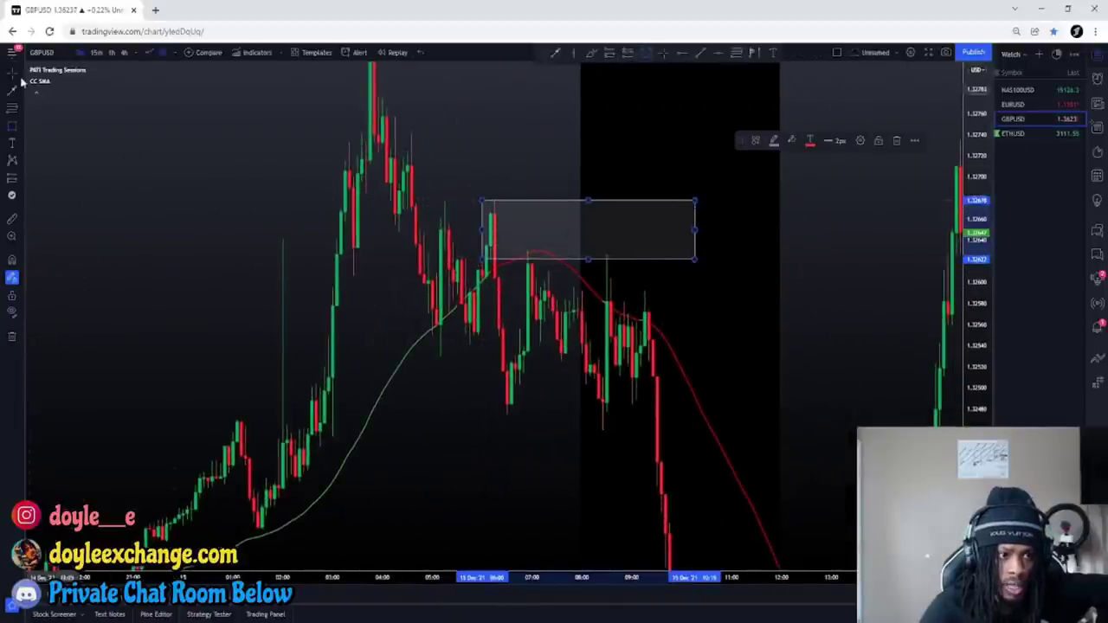
- Sketch a green brush path along the 15 Dec rally near 07:00 up into the rectangle and back down, and remove it
scroll(500, 304, up, 5)
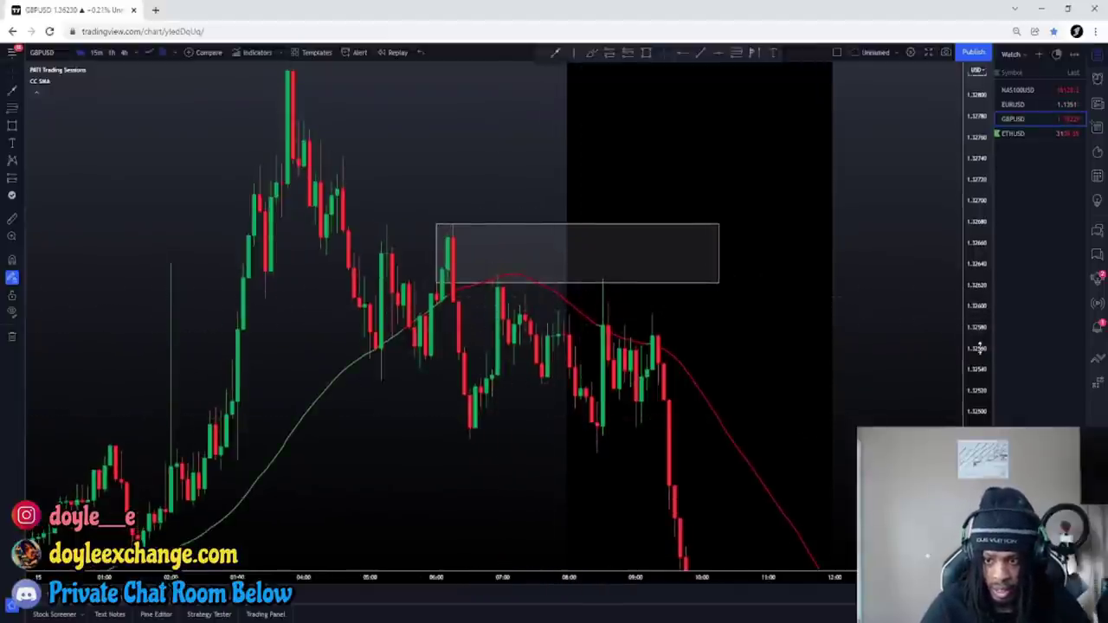
drag(979, 349, 958, 189)
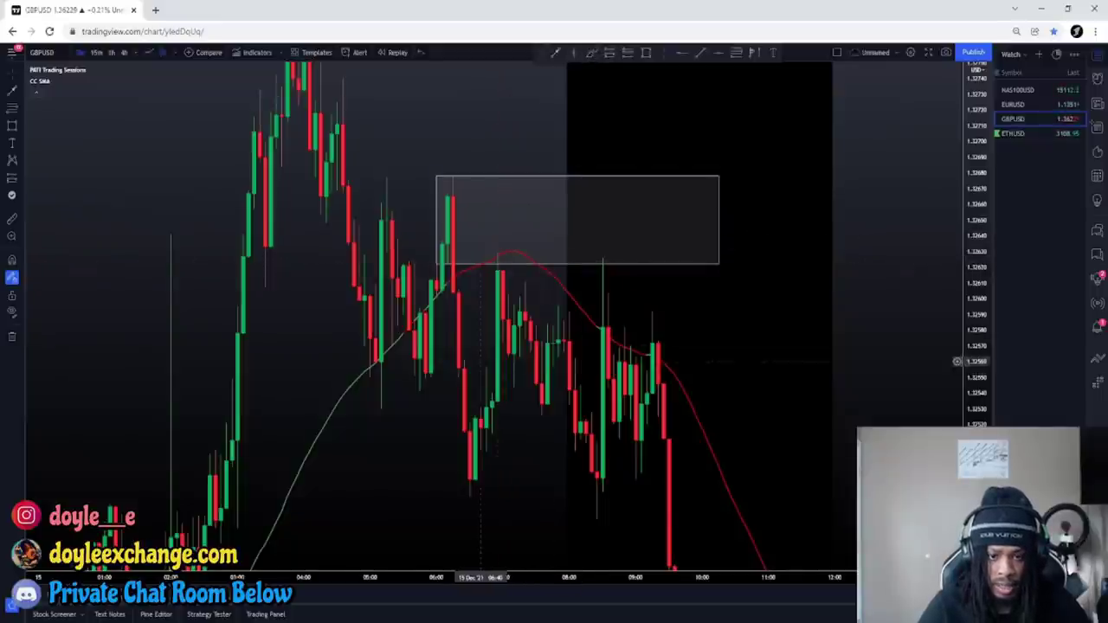
click(592, 53)
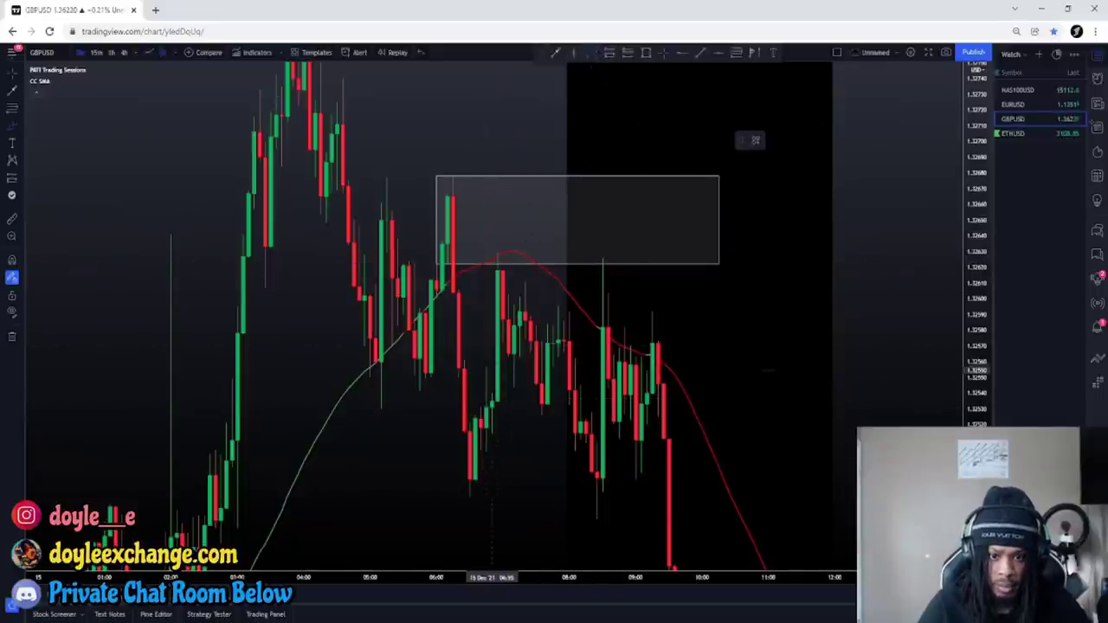
mouse_move(490, 399)
mouse_down()
mouse_move(499, 393)
mouse_move(492, 312)
mouse_move(509, 207)
mouse_up()
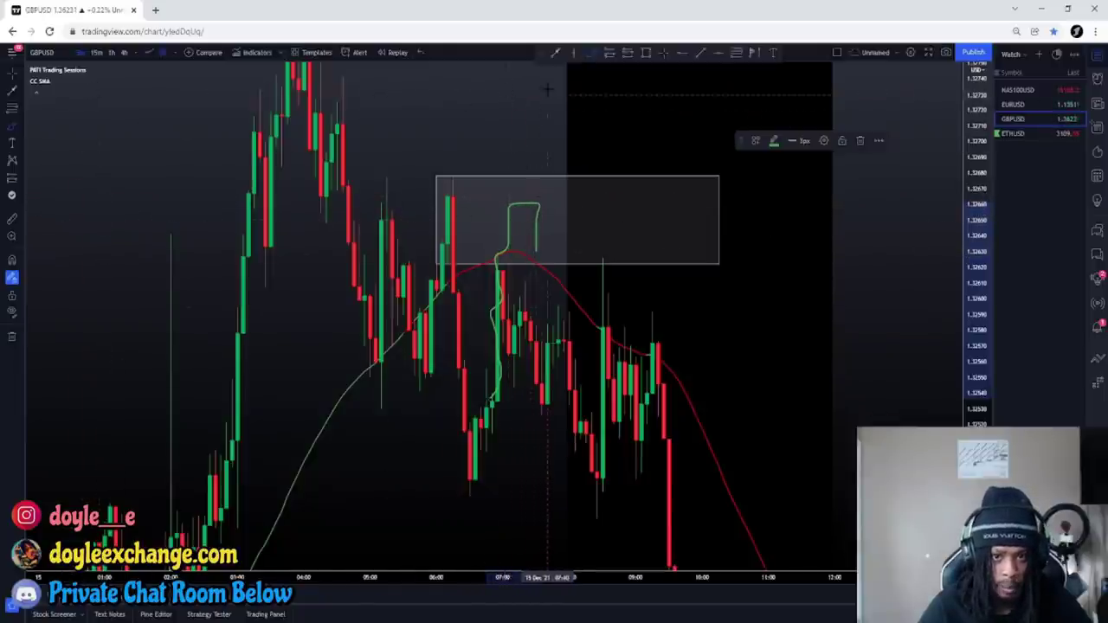
click(420, 53)
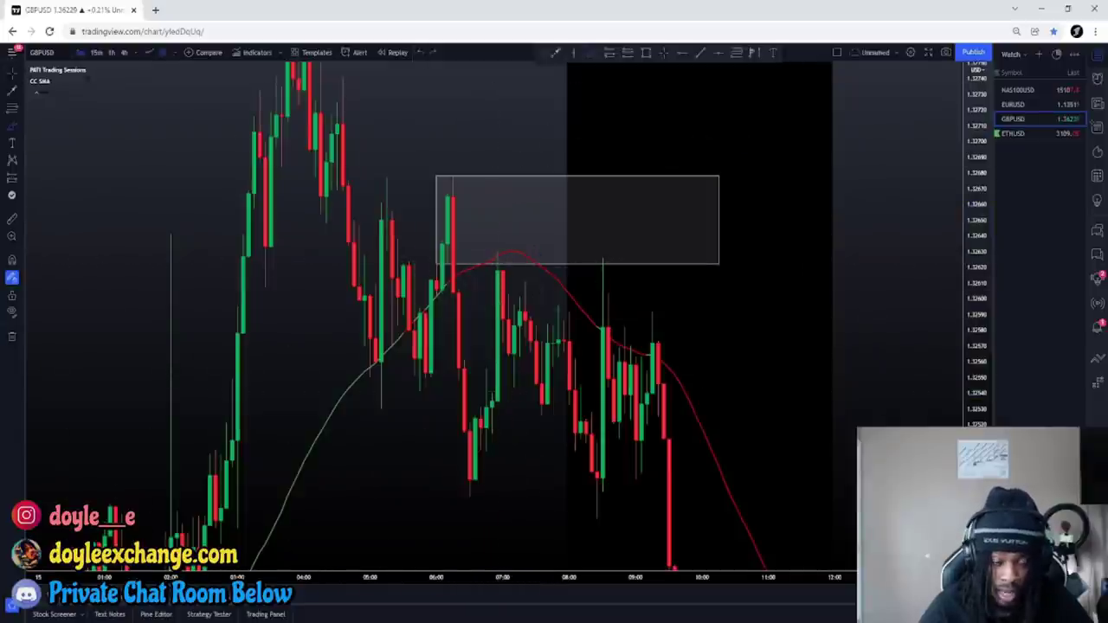
click(12, 74)
- Examine the 14 Dec 08:00–12:00 session for price retests near the moving average
drag(270, 563, 567, 363)
drag(130, 563, 505, 364)
drag(136, 528, 594, 386)
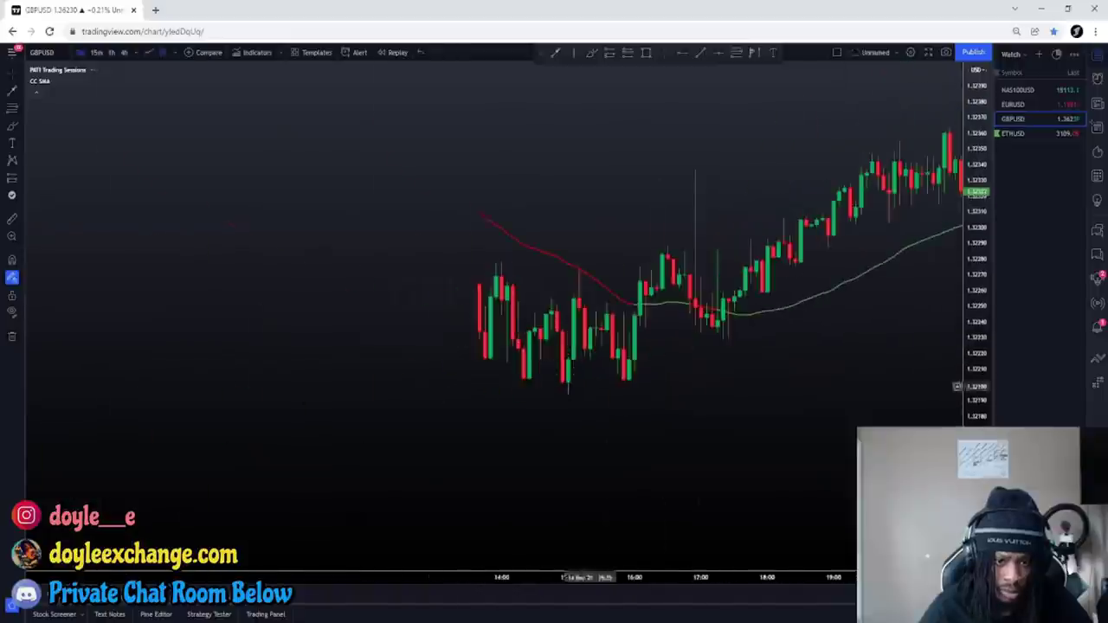
scroll(589, 386, left, 5)
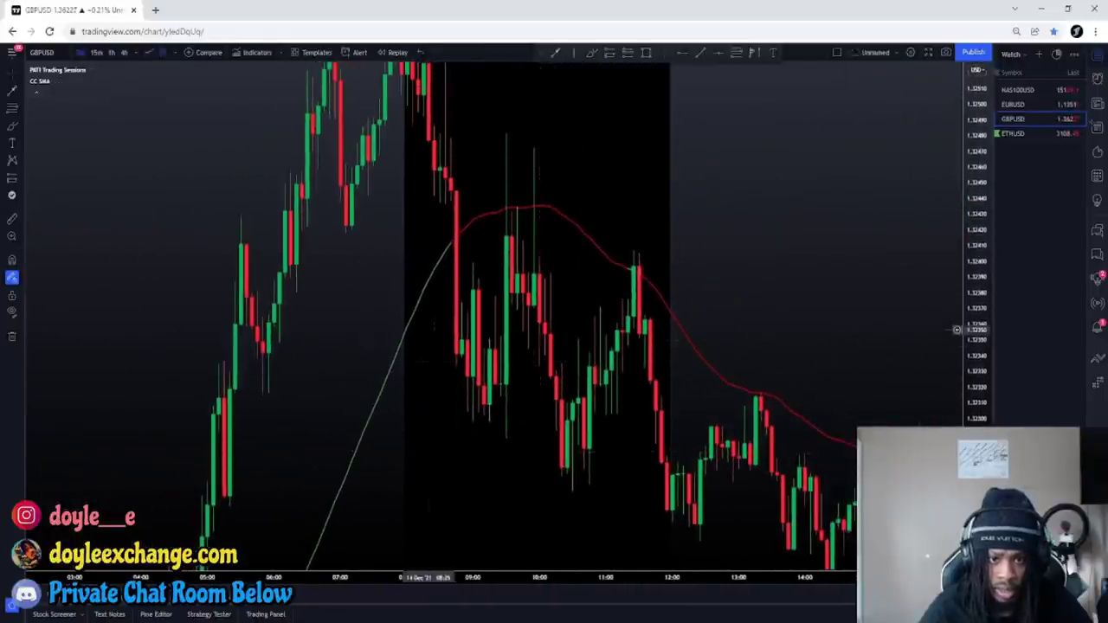
drag(432, 332, 445, 386)
drag(403, 423, 461, 345)
drag(444, 519, 511, 251)
- Draw a rectangle over the 13 Dec zone above the moving average, from about 09:40 to 12:55 and about 1.32569 to 1.32679
drag(447, 391, 900, 208)
drag(216, 415, 762, 476)
drag(303, 277, 527, 417)
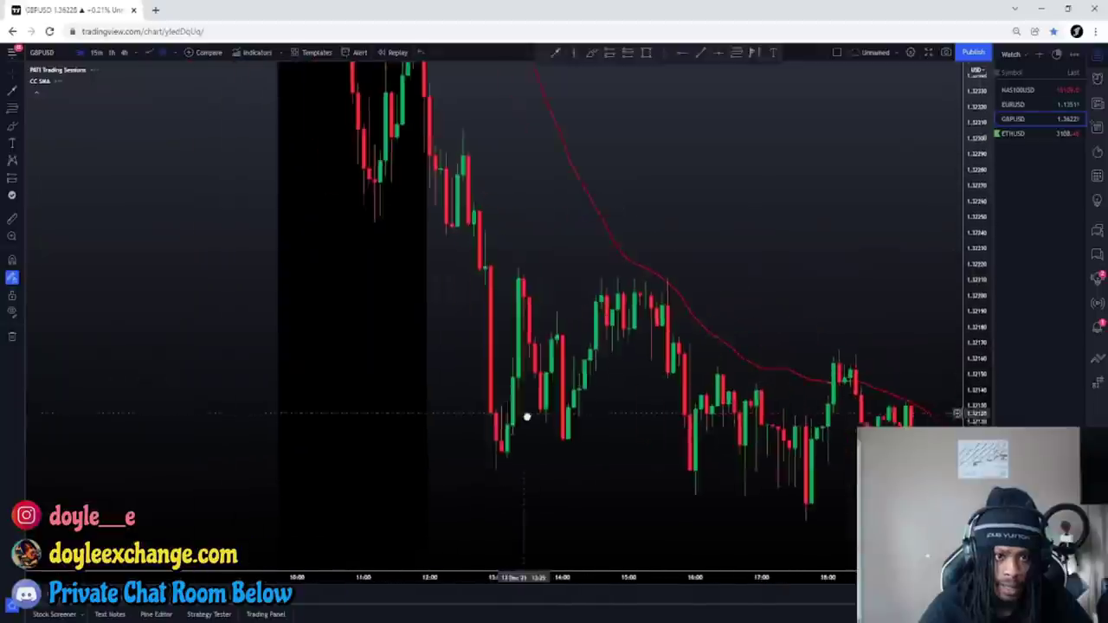
scroll(526, 416, left, 10)
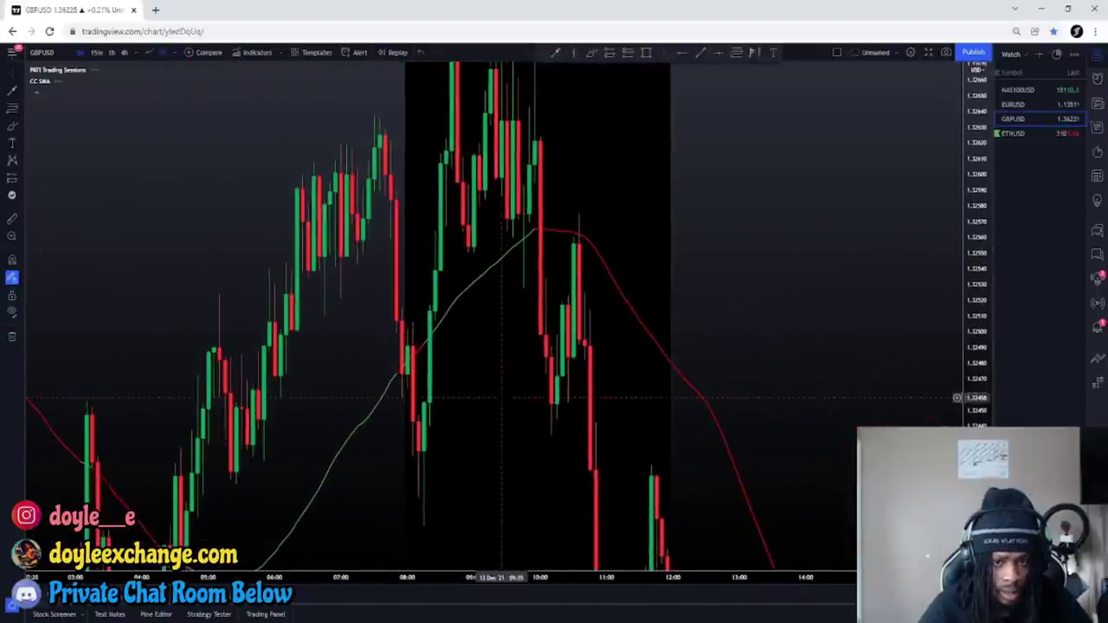
drag(535, 366, 533, 411)
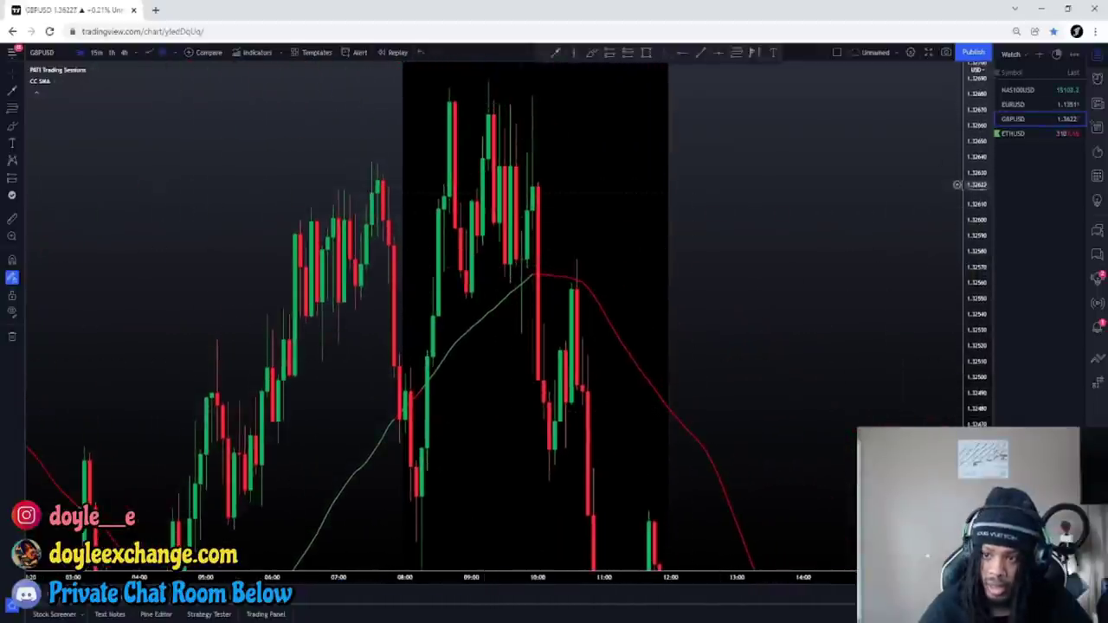
click(648, 55)
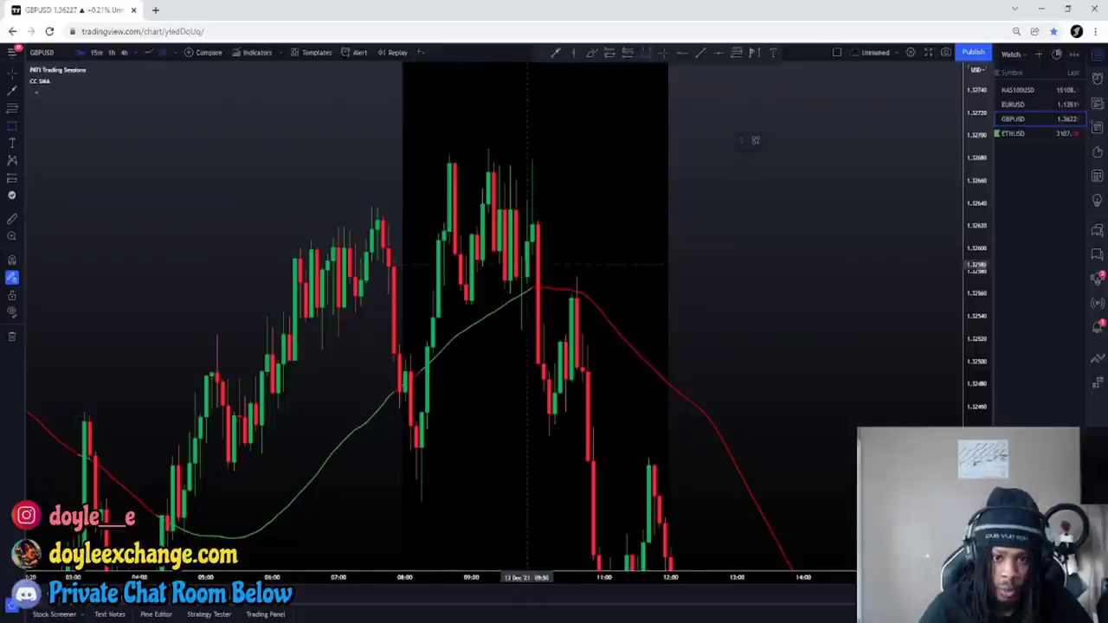
mouse_move(517, 282)
mouse_down()
mouse_move(719, 156)
mouse_move(731, 159)
mouse_up()
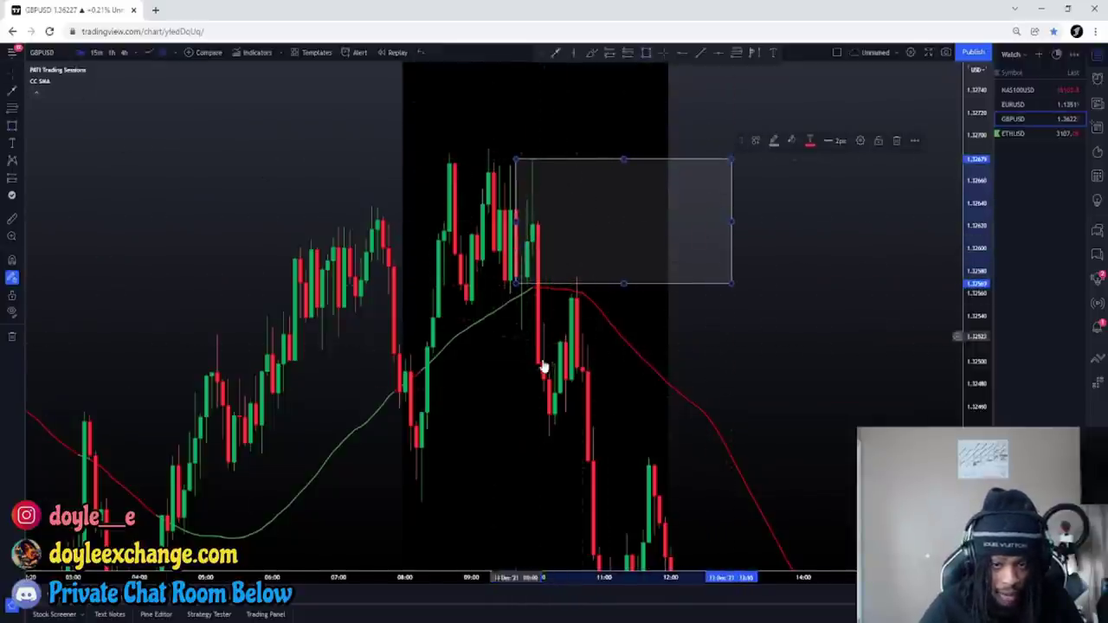
- Try a rectangle over the 13 Dec low after 08:00, from about 07:50 to 10:55 with its upper edge near 1.32450, and undo it
scroll(450, 295, up, 3)
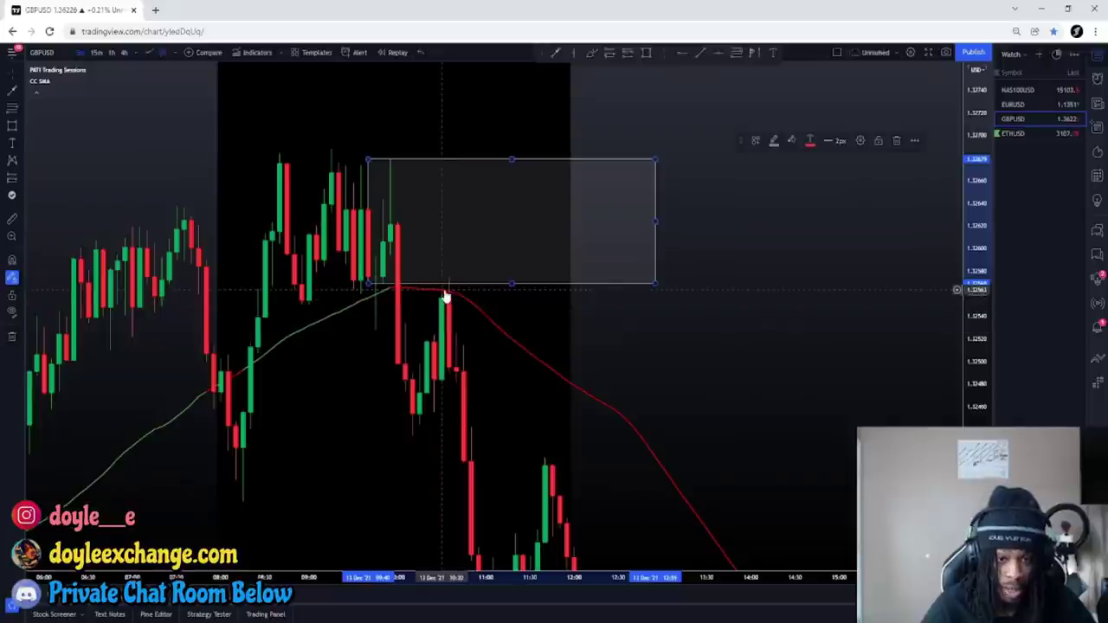
scroll(526, 407, down, 1)
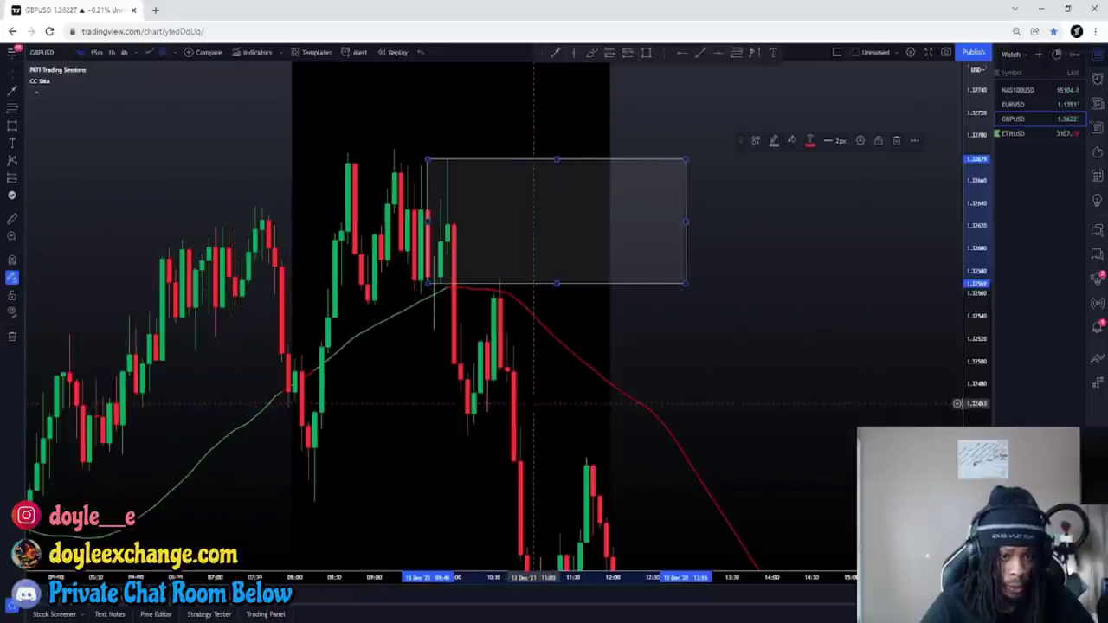
click(645, 53)
drag(281, 419, 527, 489)
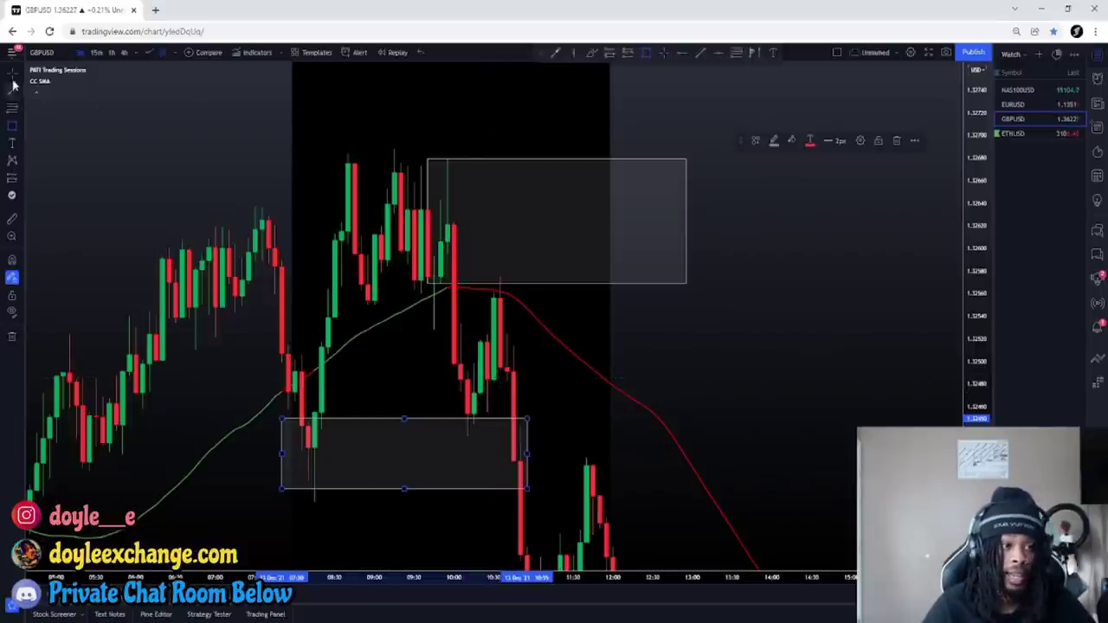
click(419, 53)
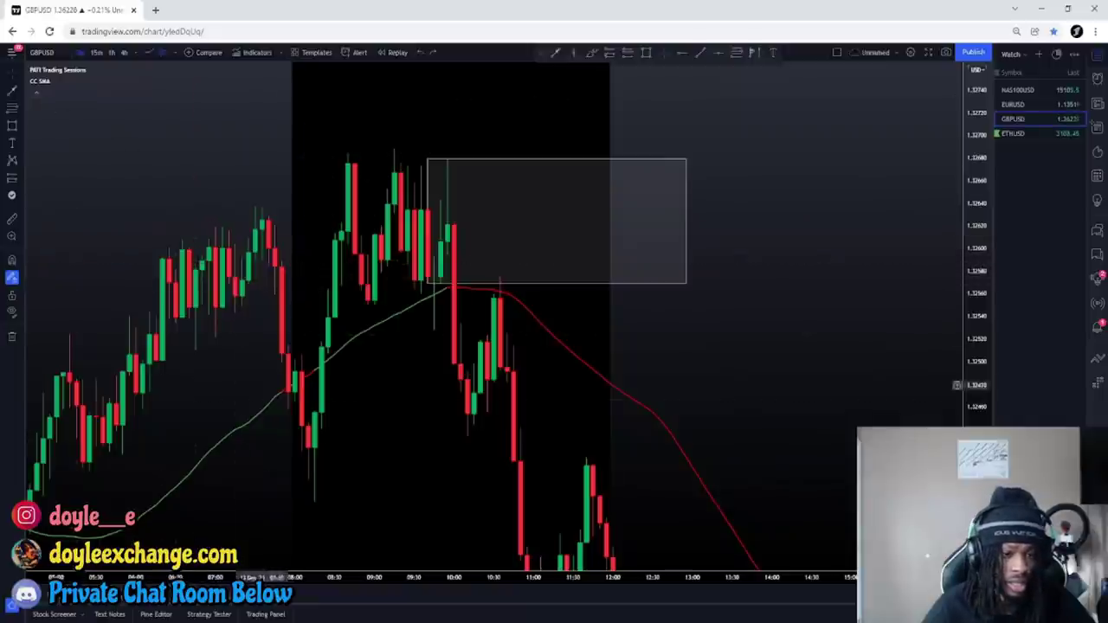
drag(264, 385, 508, 366)
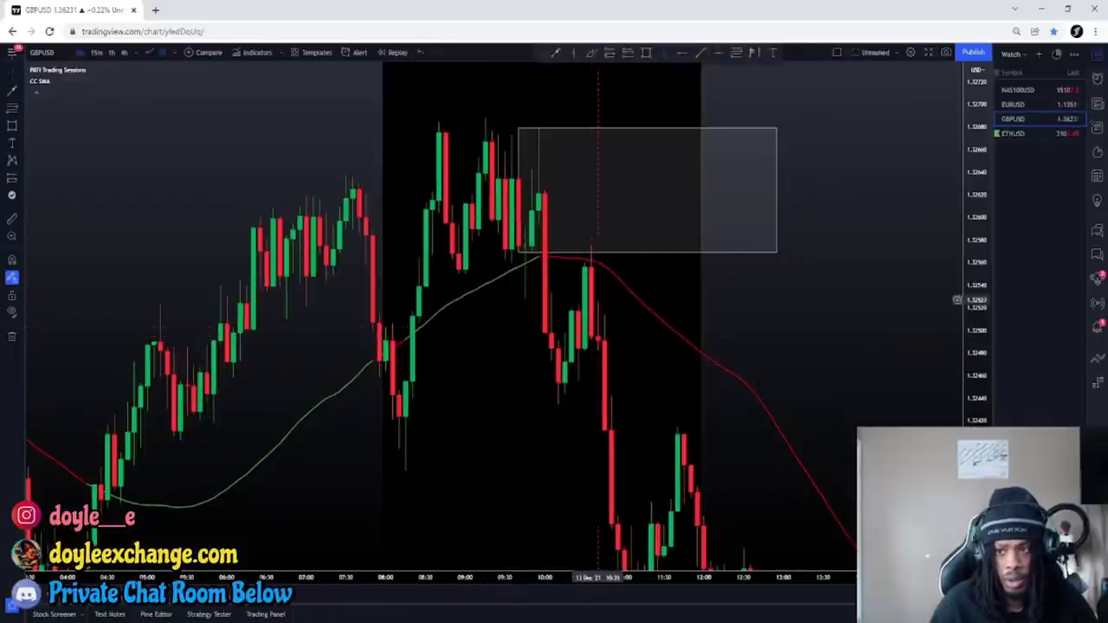
- Switch the chart to NAS100USD and reset its view
click(1025, 92)
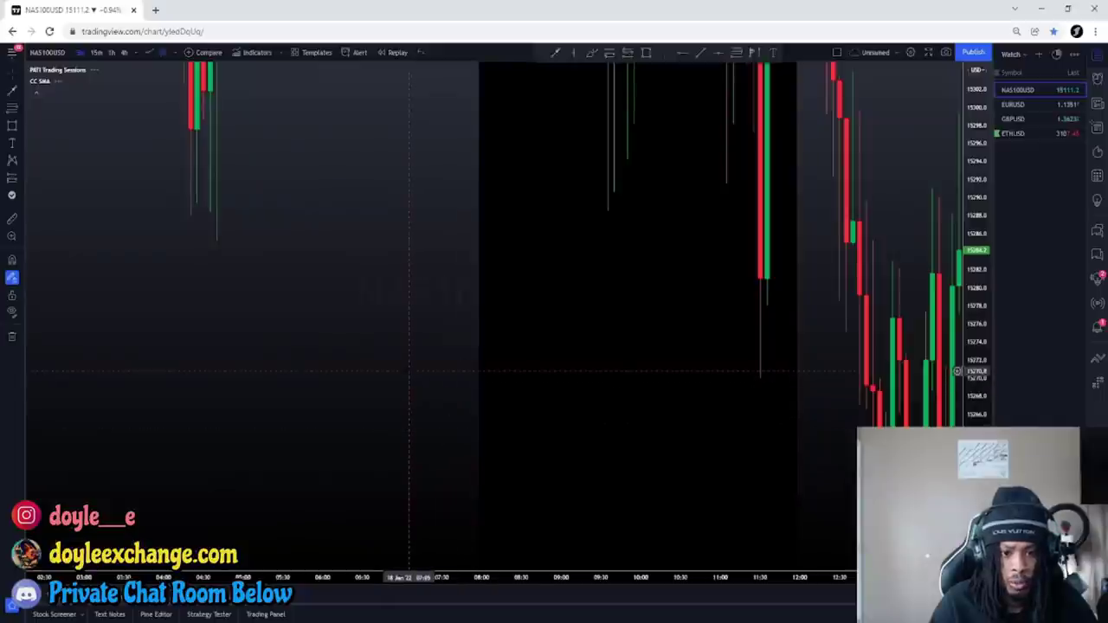
right_click(412, 381)
click(460, 386)
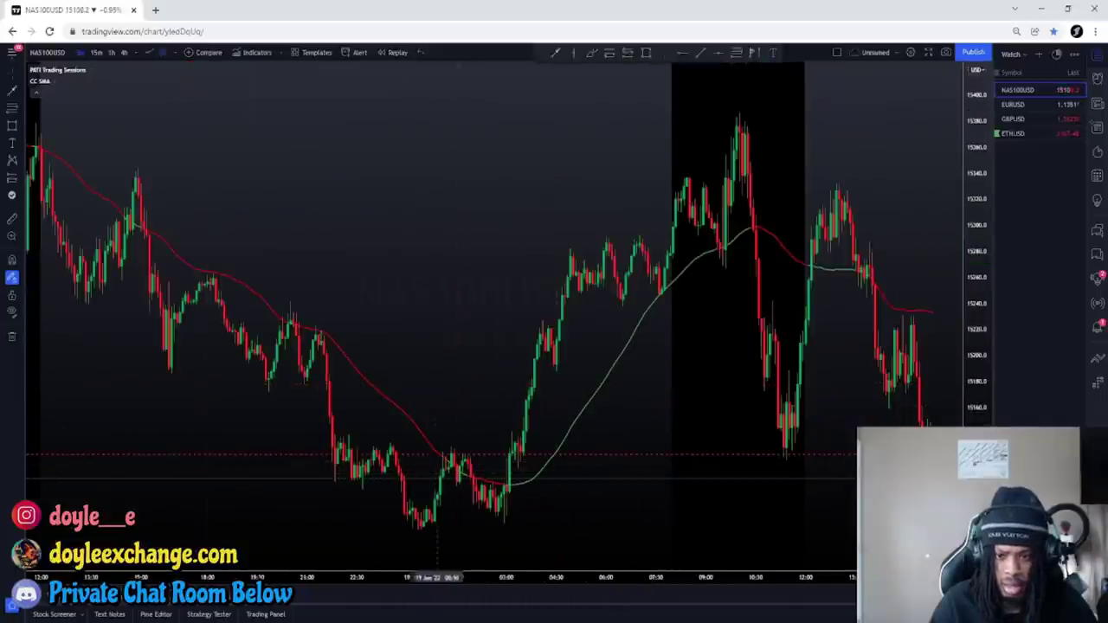
- Draw a rectangle over the 19 Jan low just before 08:00, from about 07:25 to 10:20 and about 15246 to 15272
scroll(589, 390, up, 2)
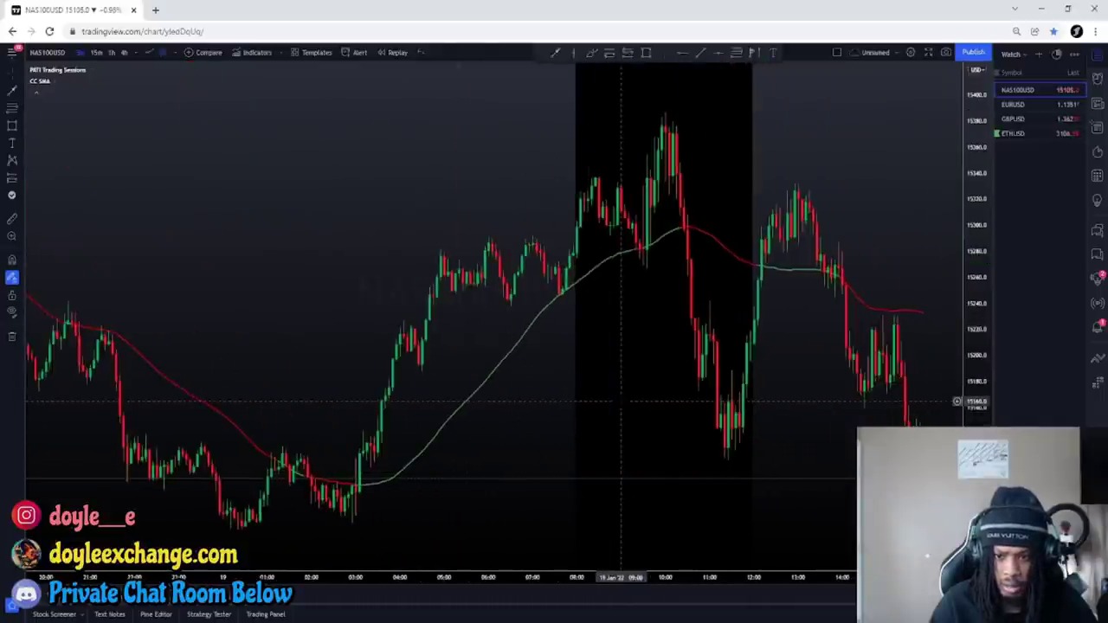
scroll(637, 278, up, 1)
scroll(643, 297, up, 2)
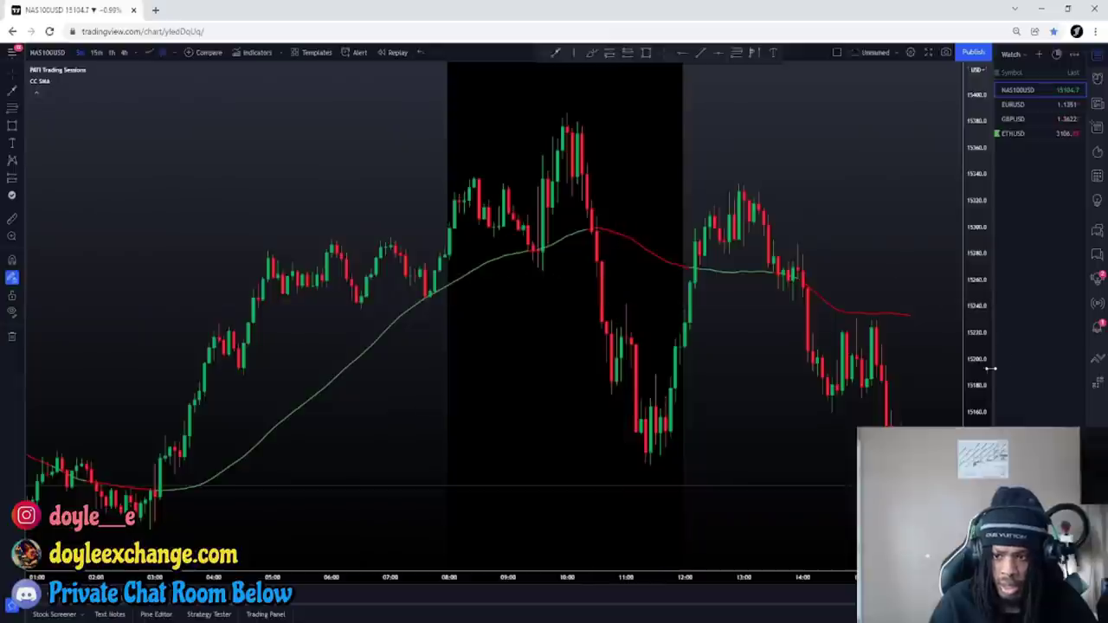
drag(977, 376, 970, 168)
scroll(648, 428, up, 1)
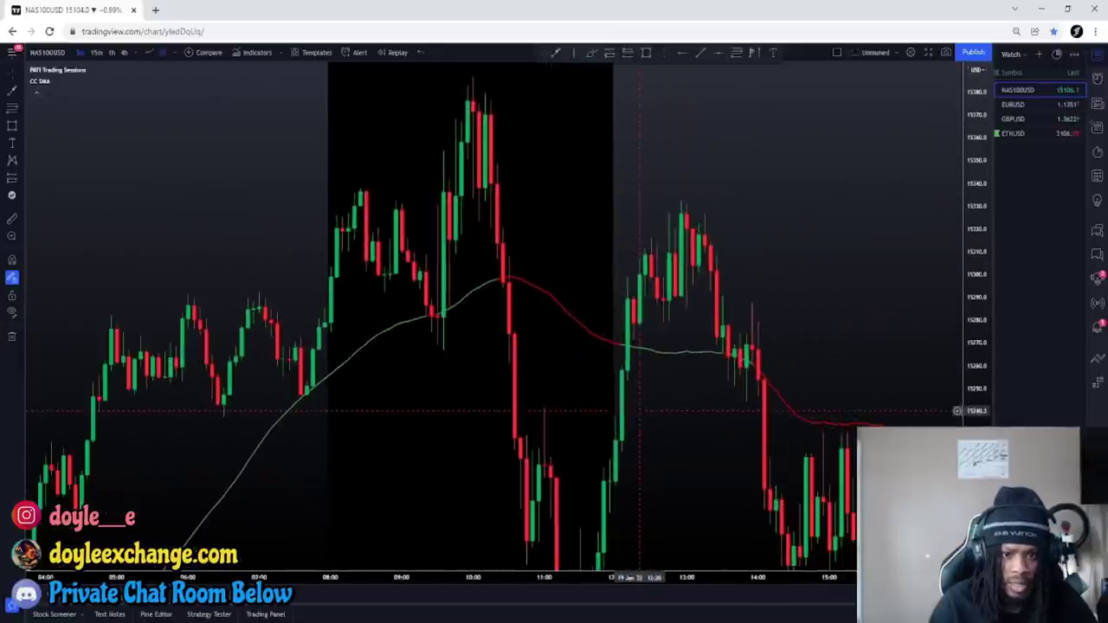
click(645, 54)
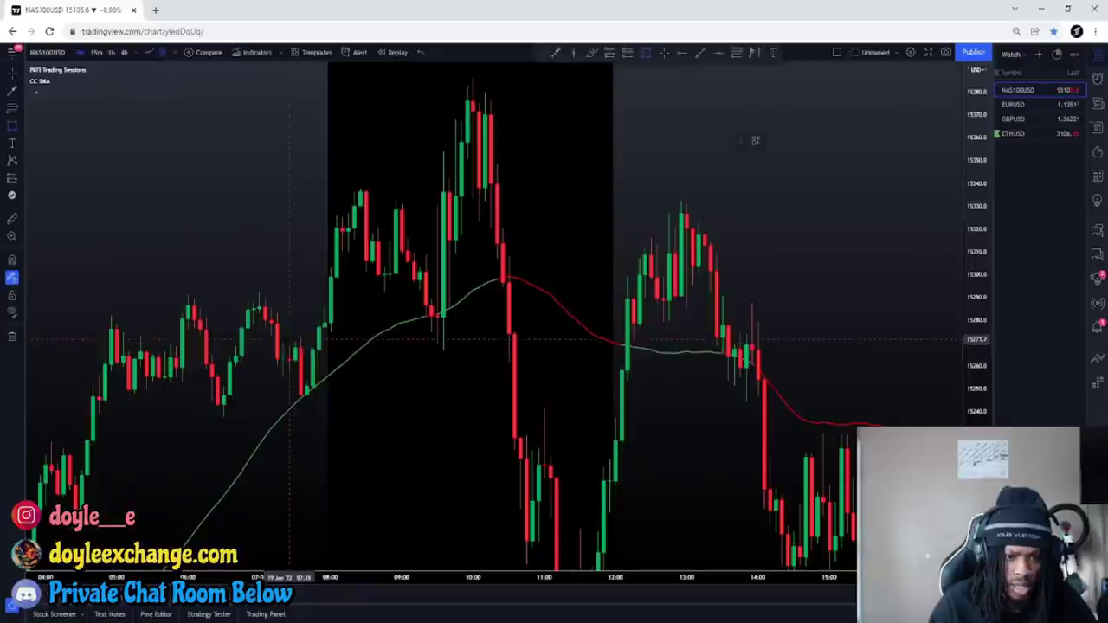
mouse_move(288, 340)
mouse_down()
mouse_move(482, 408)
mouse_move(497, 396)
mouse_up()
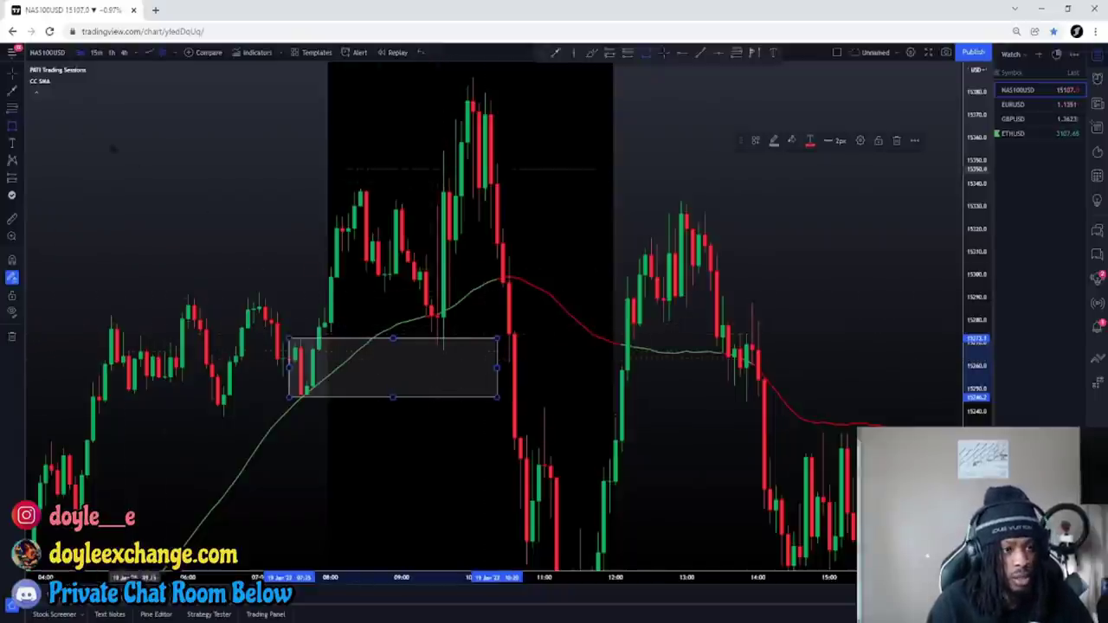
click(12, 75)
- Draw a rectangle over the 18 Jan pullback before the session, from about 06:40 to 09:05 and about 15323 to 15343
drag(319, 338, 660, 133)
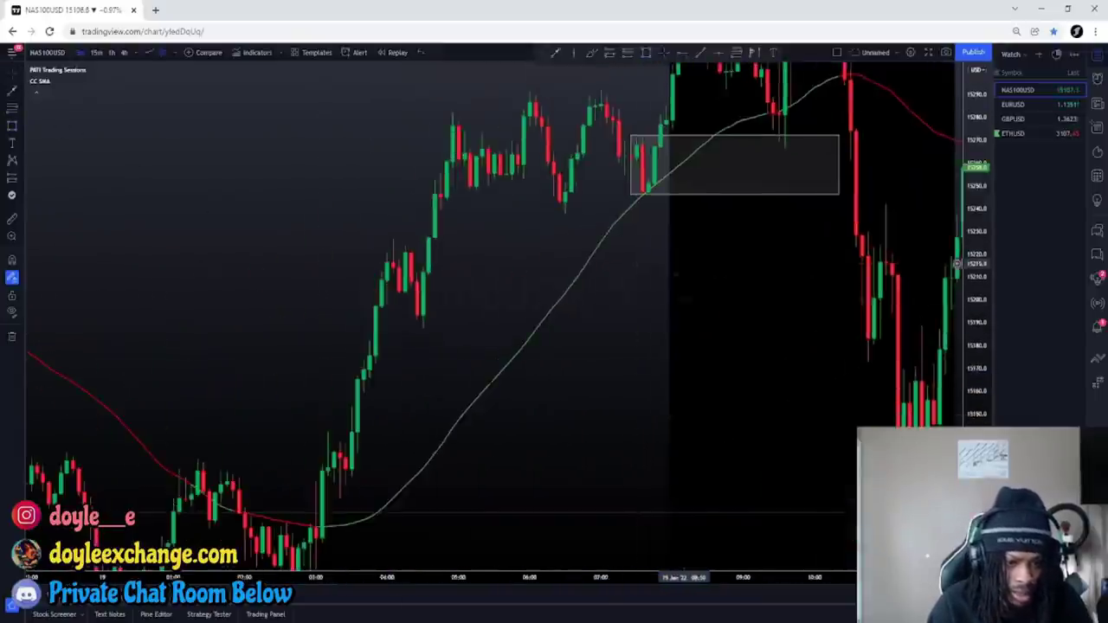
drag(69, 552, 539, 349)
drag(199, 347, 768, 373)
drag(349, 69, 554, 425)
drag(976, 390, 960, 170)
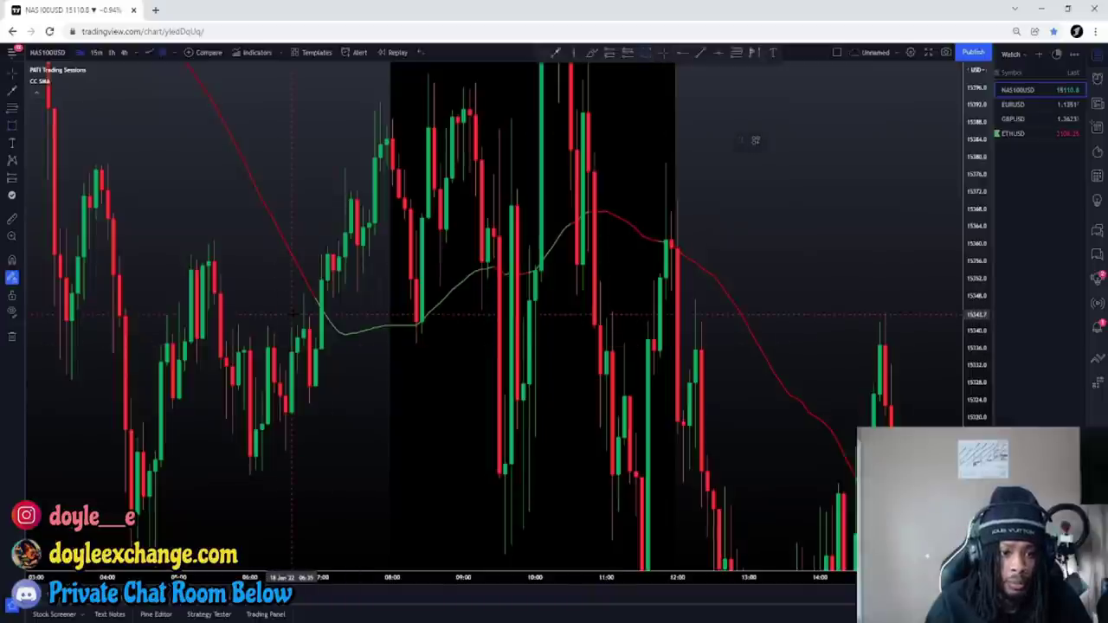
mouse_move(298, 316)
mouse_down()
mouse_move(430, 396)
mouse_move(470, 389)
mouse_move(471, 403)
mouse_up()
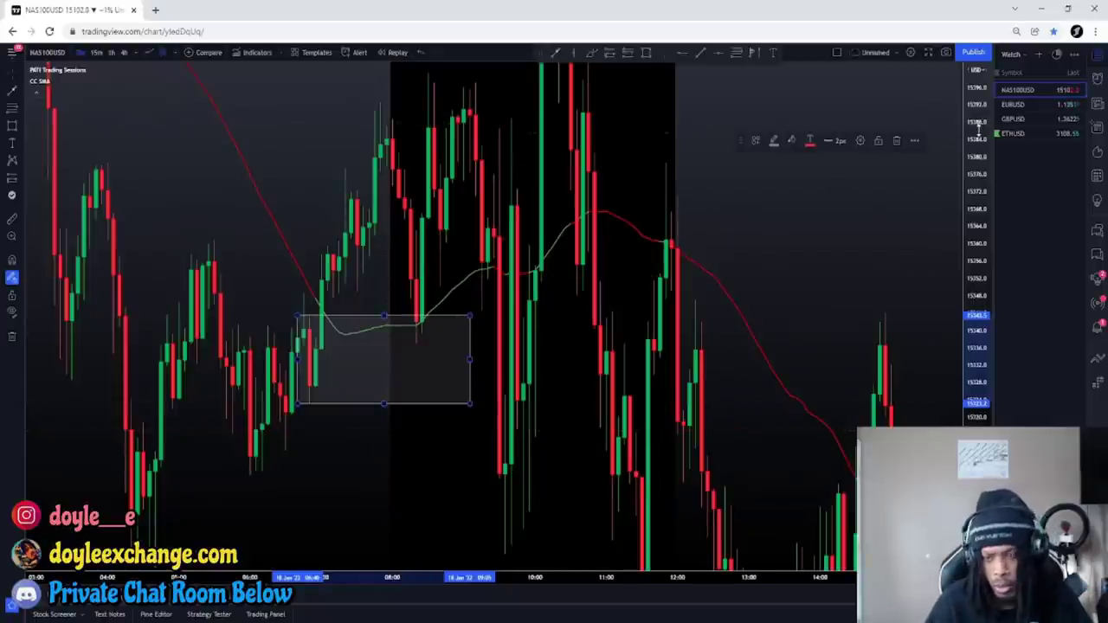
drag(979, 129, 981, 260)
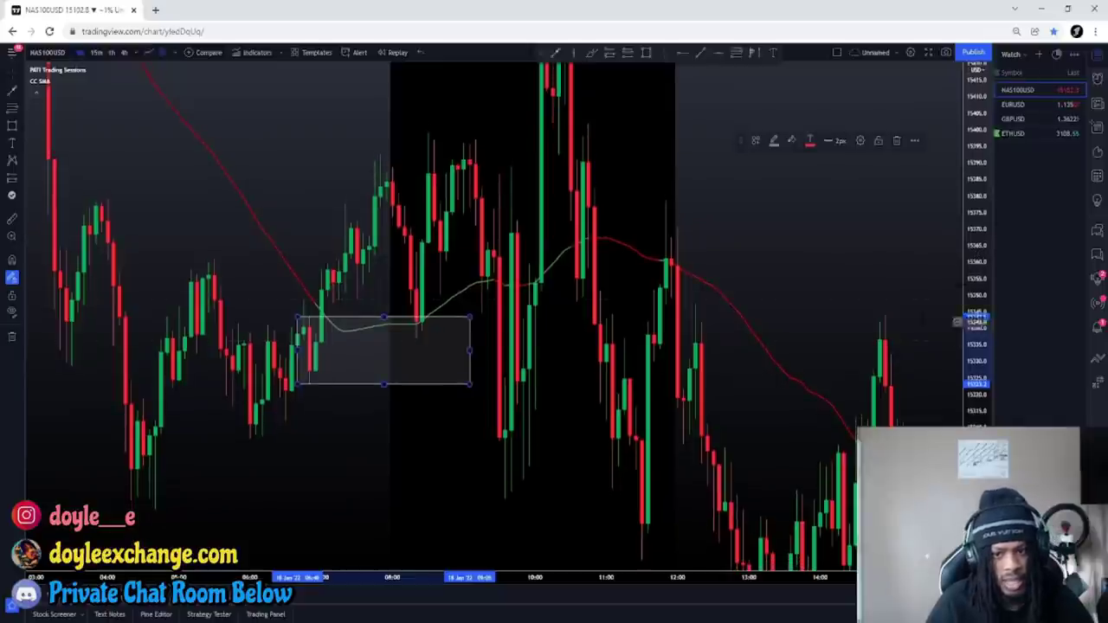
drag(761, 439, 718, 366)
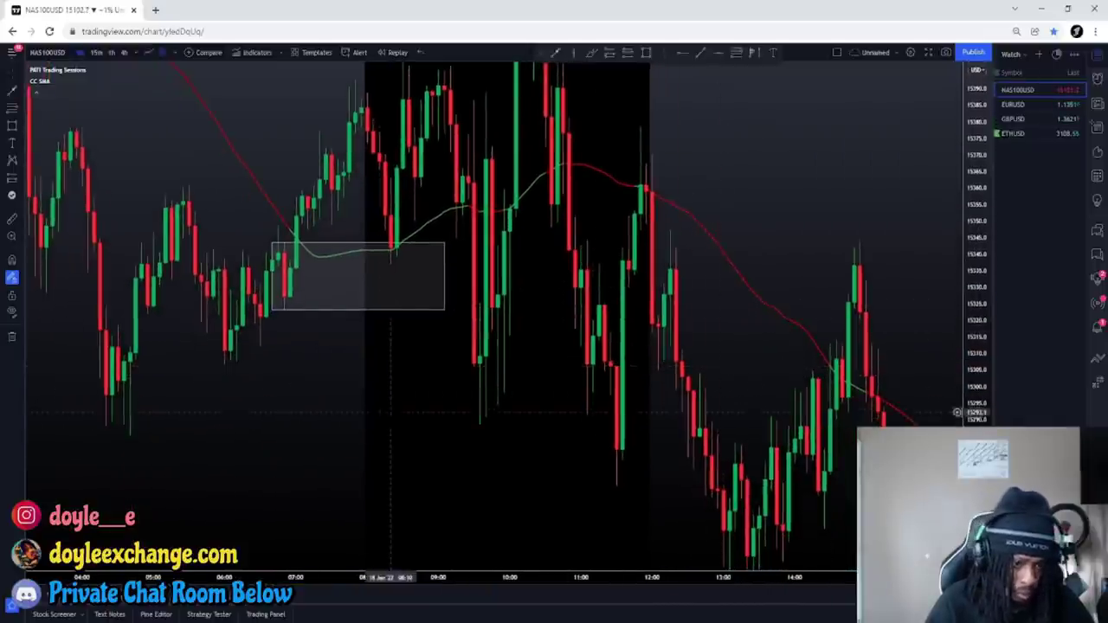
drag(391, 412, 484, 516)
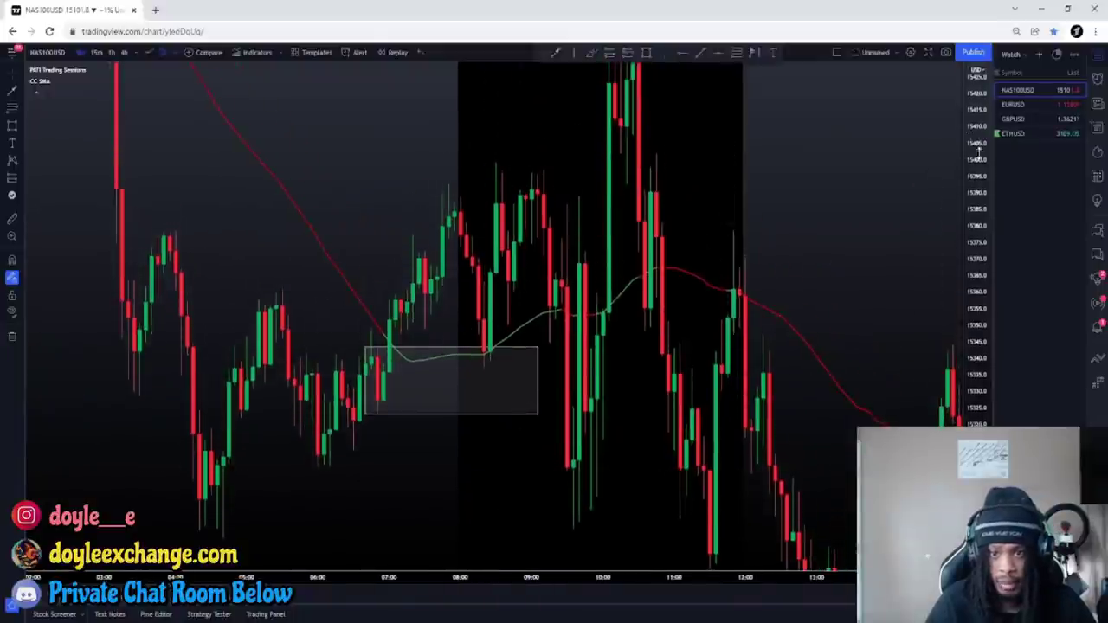
- Switch the chart to GBPUSD around the 19 Jan session and restore the Divergence Indicator pane beneath the price
drag(978, 154, 977, 216)
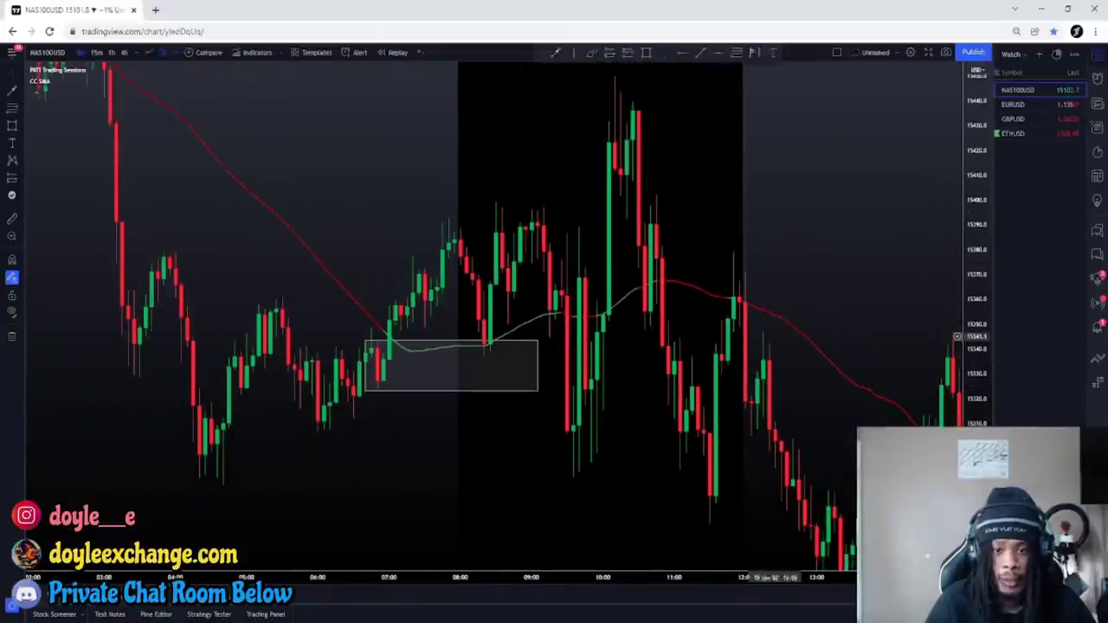
click(1011, 121)
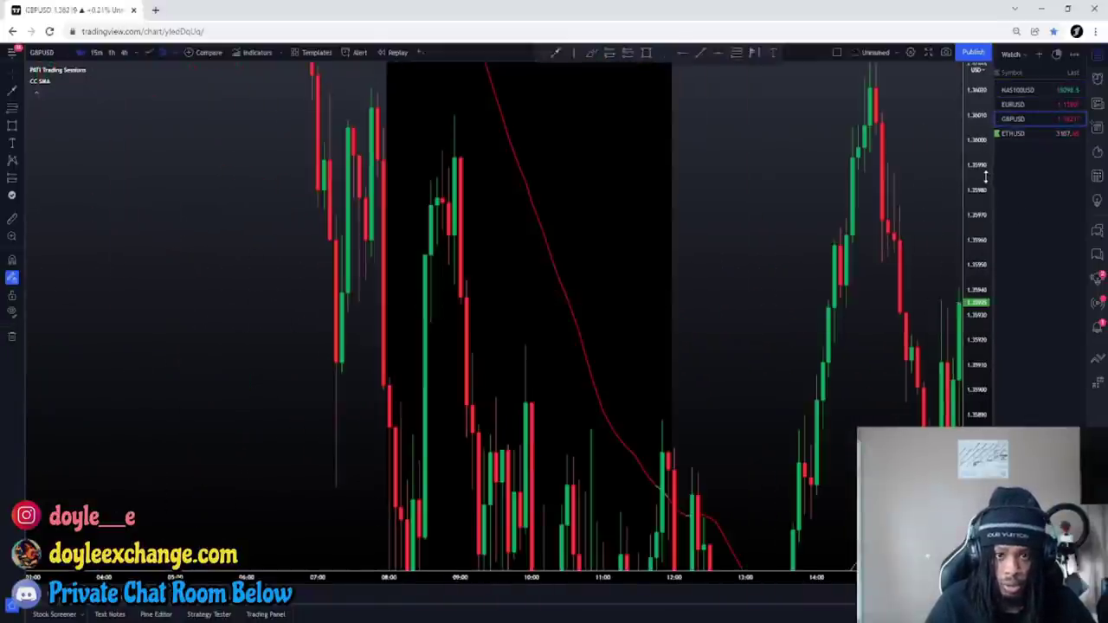
double_click(986, 177)
drag(757, 293, 493, 269)
drag(820, 303, 424, 265)
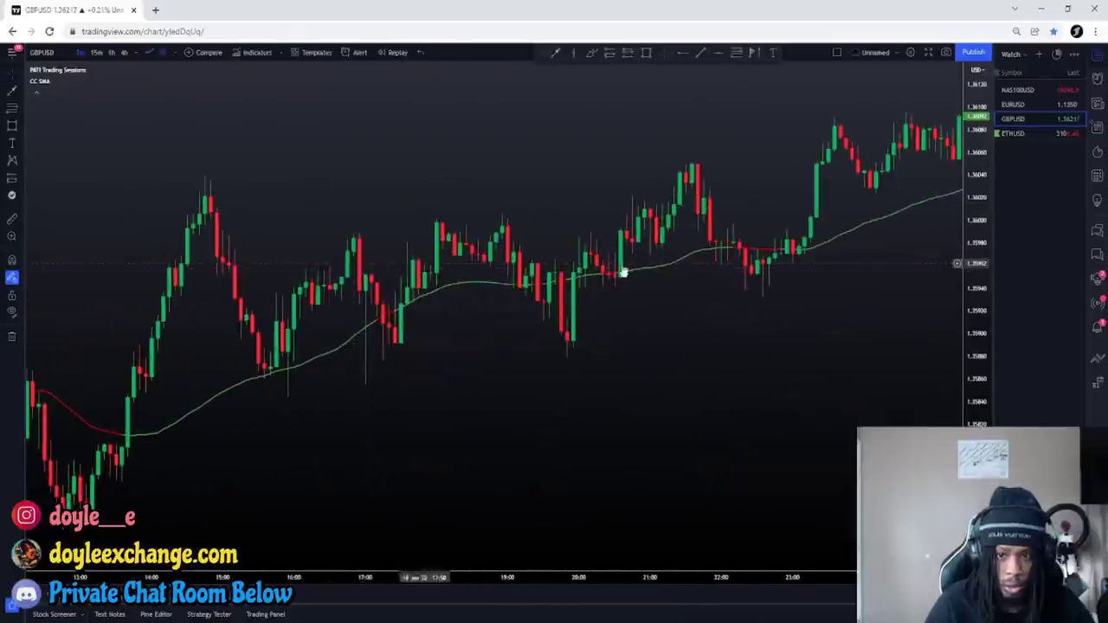
scroll(623, 273, left, 10)
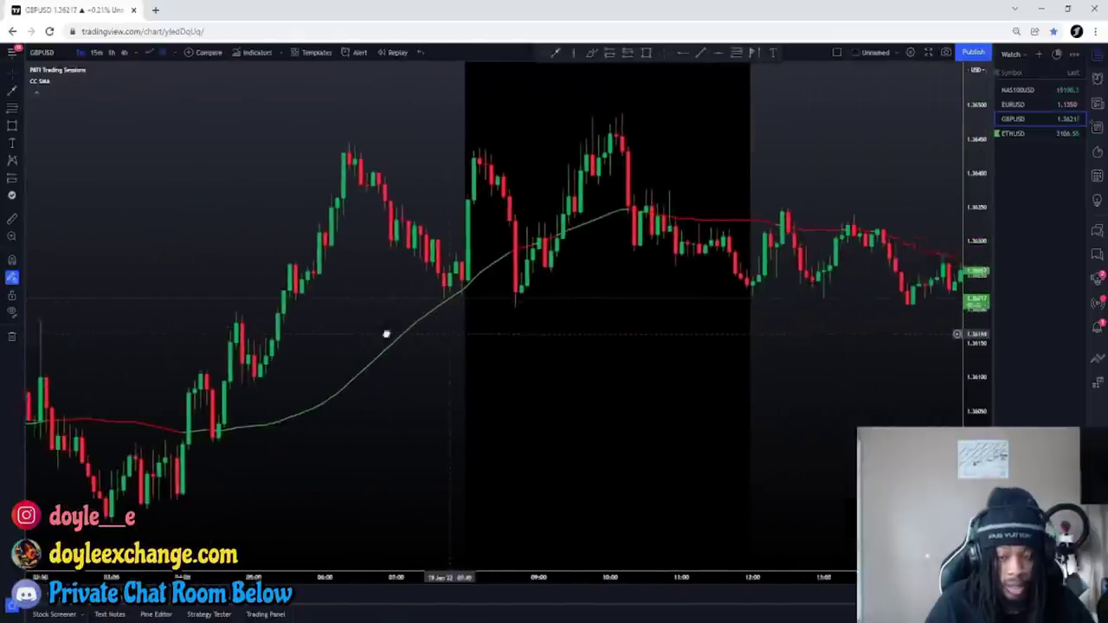
scroll(386, 334, right, 5)
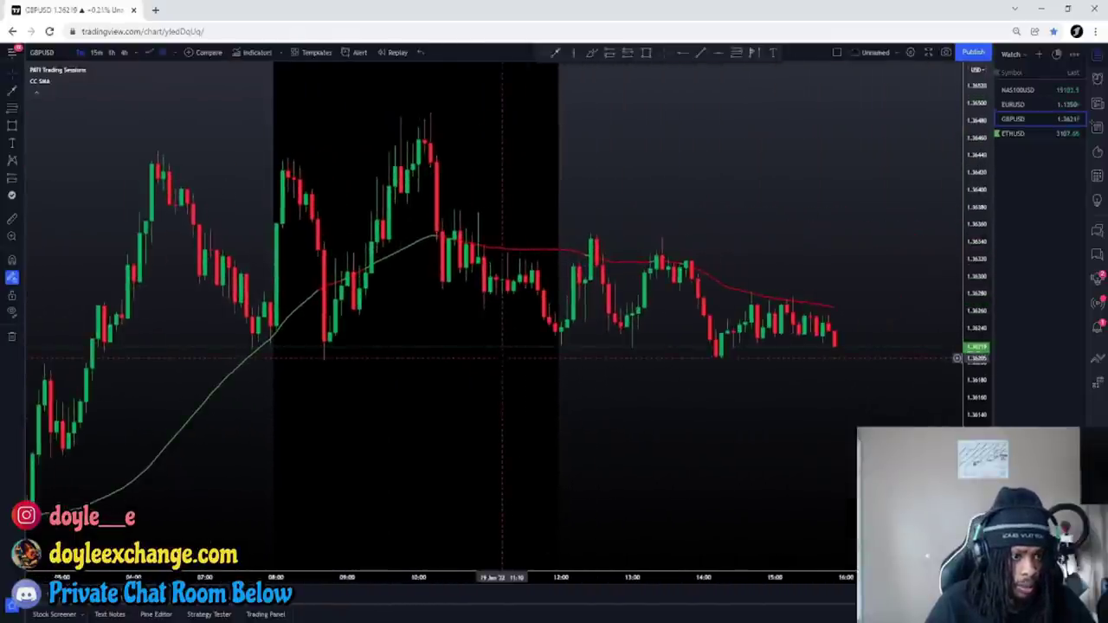
scroll(347, 381, left, 1)
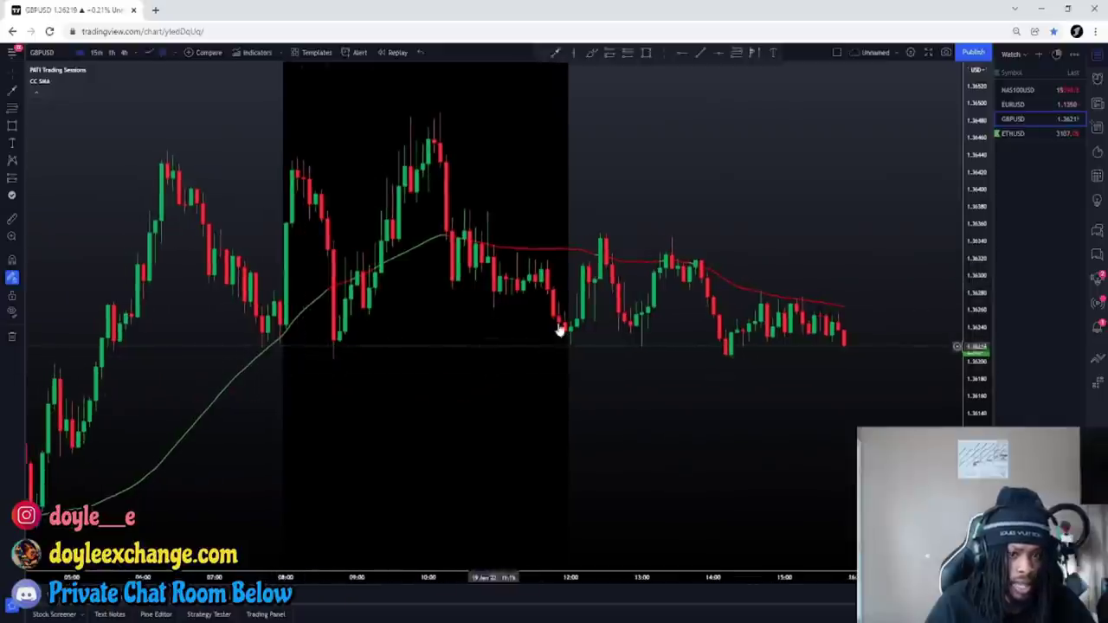
double_click(640, 175)
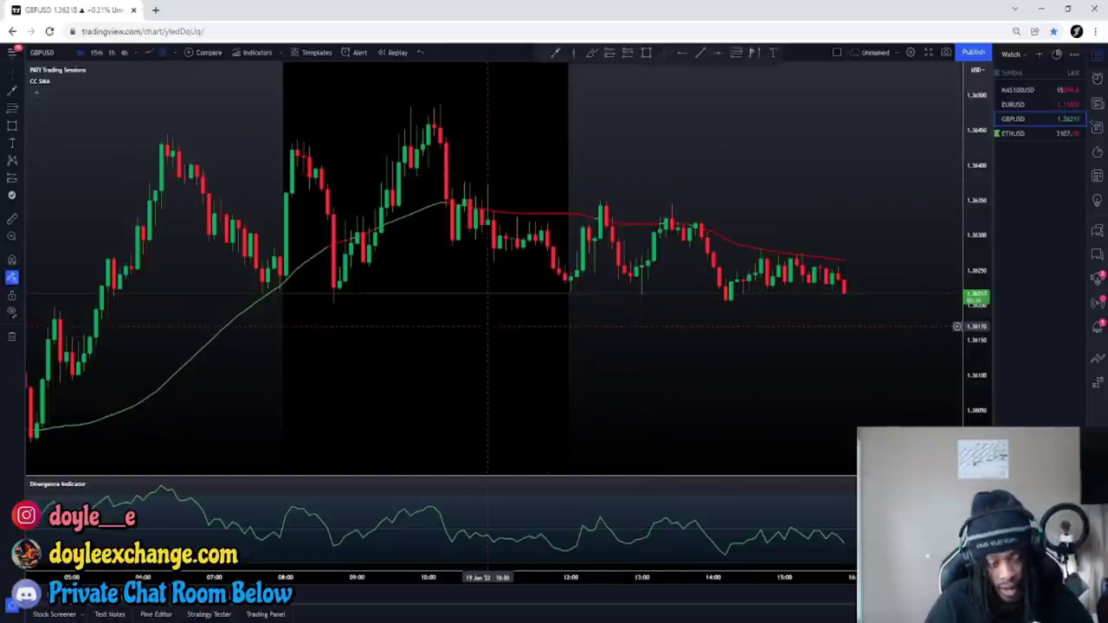
- Draw a rectangle over the 18 Jan highs just before 08:00, from about 07:30 to 10:30 and about 1.35953 to 1.36020
scroll(489, 334, down, 2)
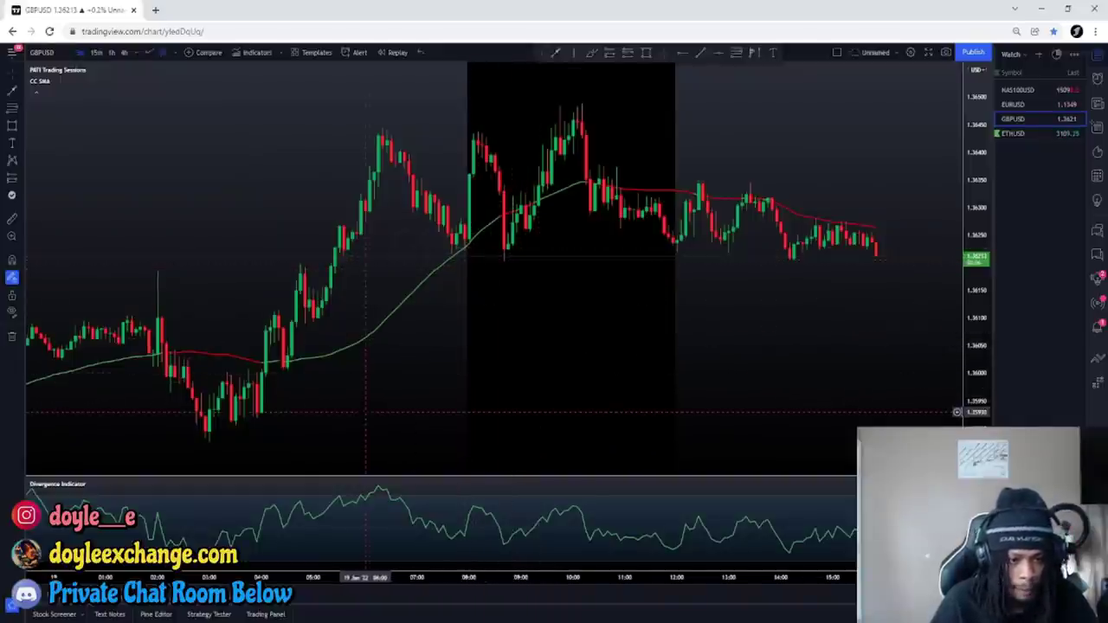
drag(367, 411, 589, 322)
drag(386, 363, 703, 268)
scroll(579, 319, left, 10)
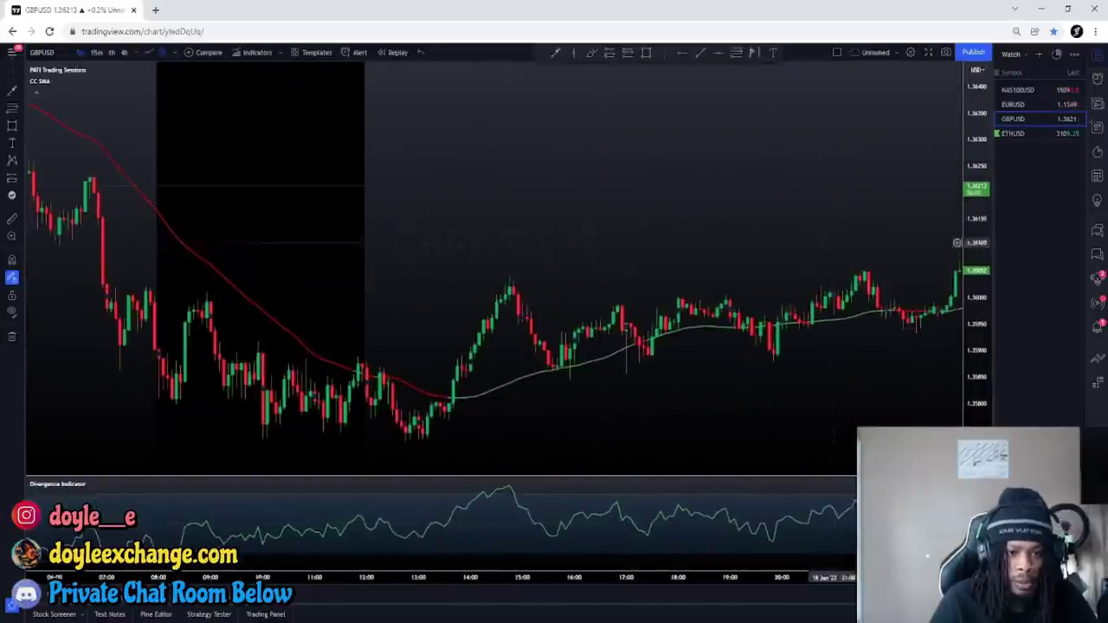
drag(982, 370, 959, 213)
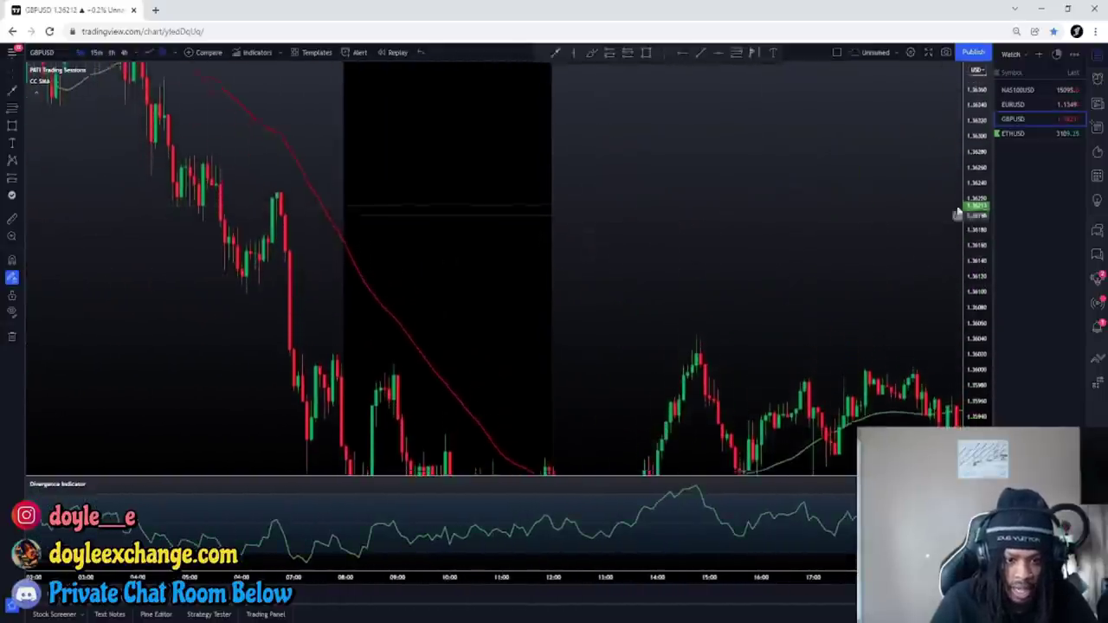
drag(643, 289, 677, 171)
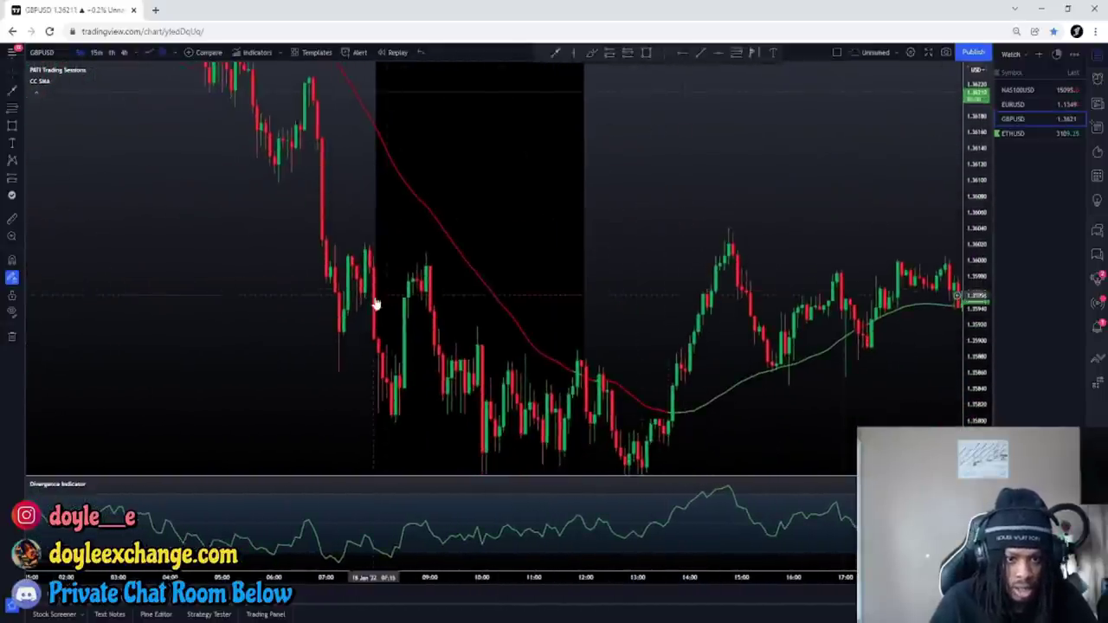
click(647, 53)
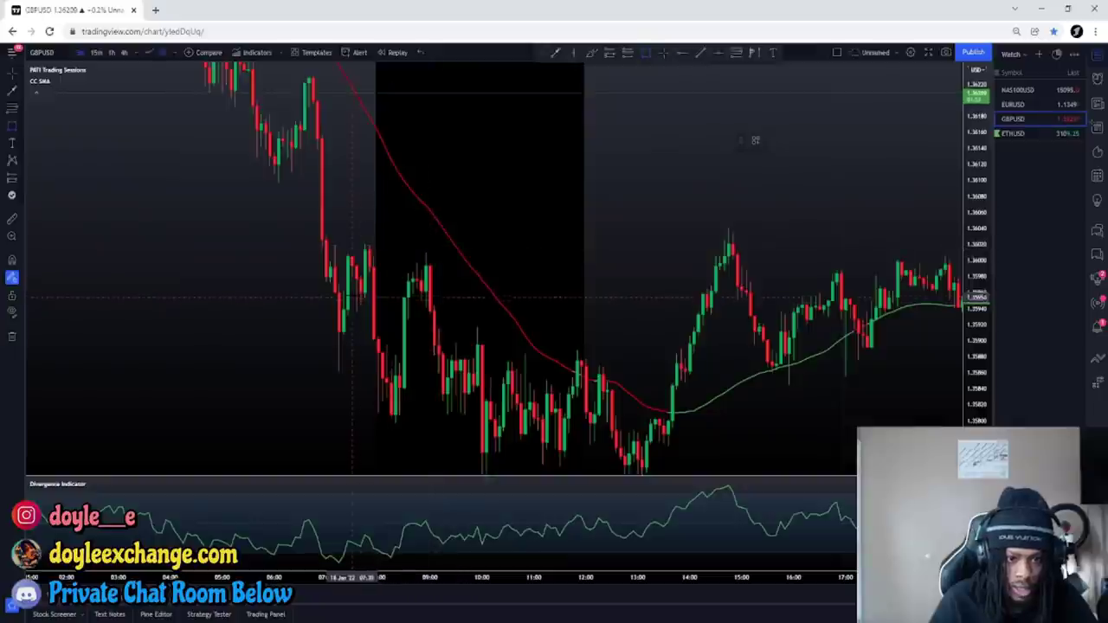
mouse_move(352, 297)
mouse_down()
mouse_move(494, 225)
mouse_move(508, 245)
mouse_up()
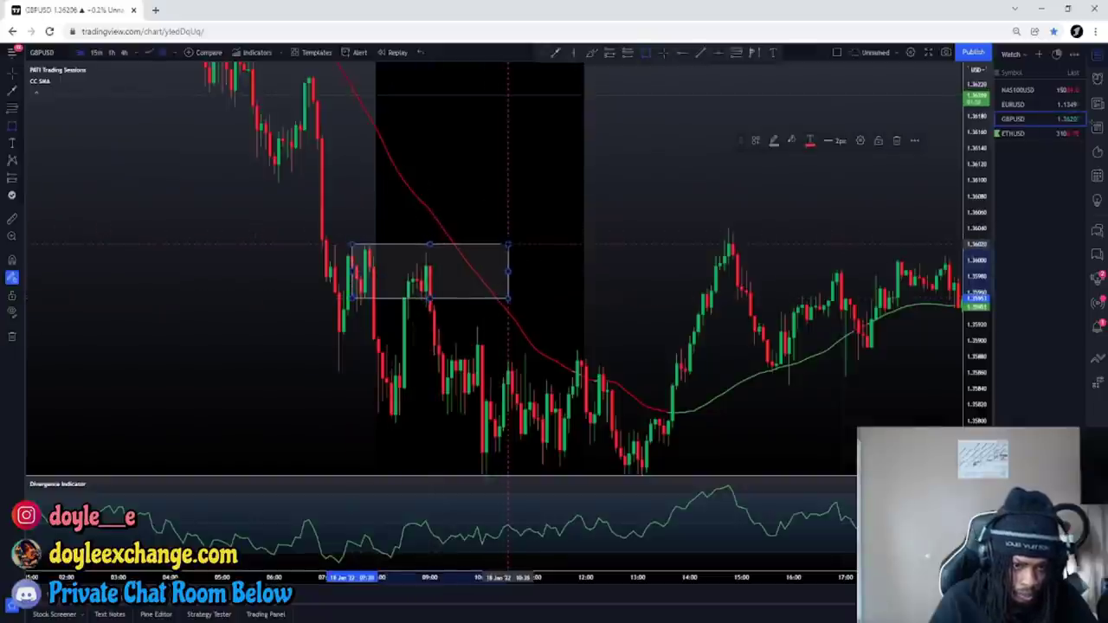
- Draw a falling arrow from the 07:45 high across the zone's highs and a rising arrow over the matching Divergence Indicator peaks
click(554, 54)
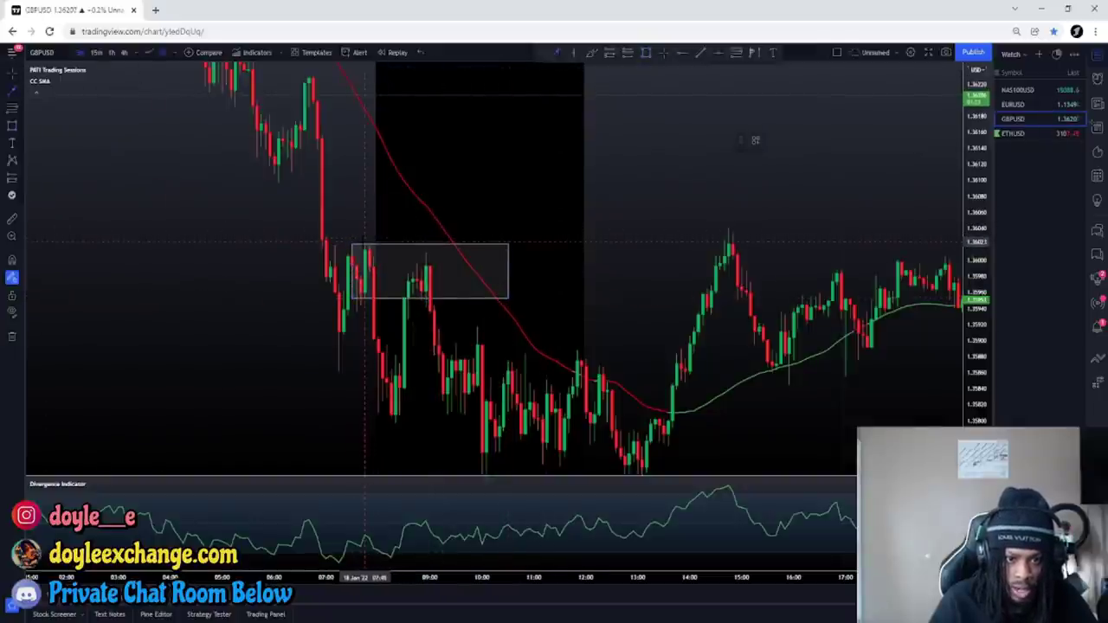
drag(365, 243, 472, 256)
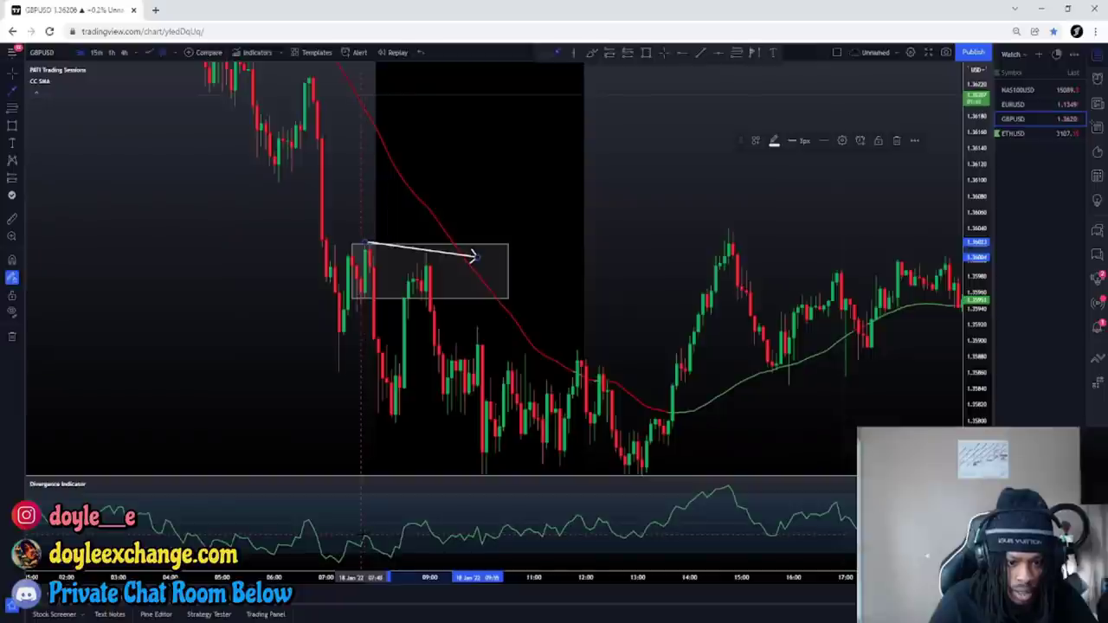
drag(364, 532, 433, 517)
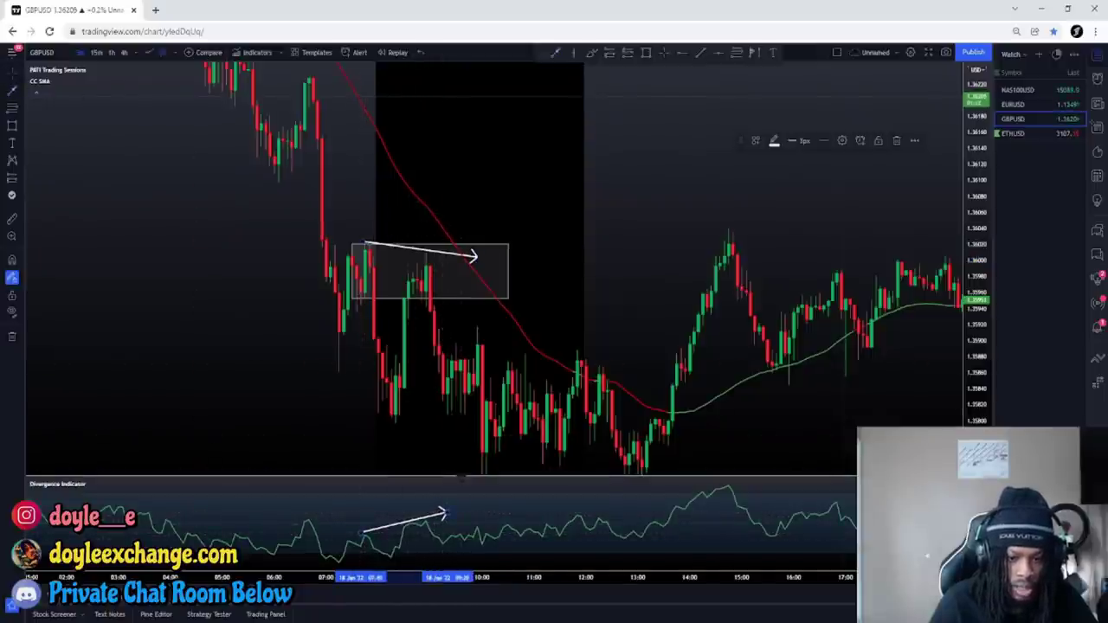
- Enlarge the Divergence Indicator pane and move the start of its arrow onto the indicator's peak near 07:40
drag(463, 476, 463, 388)
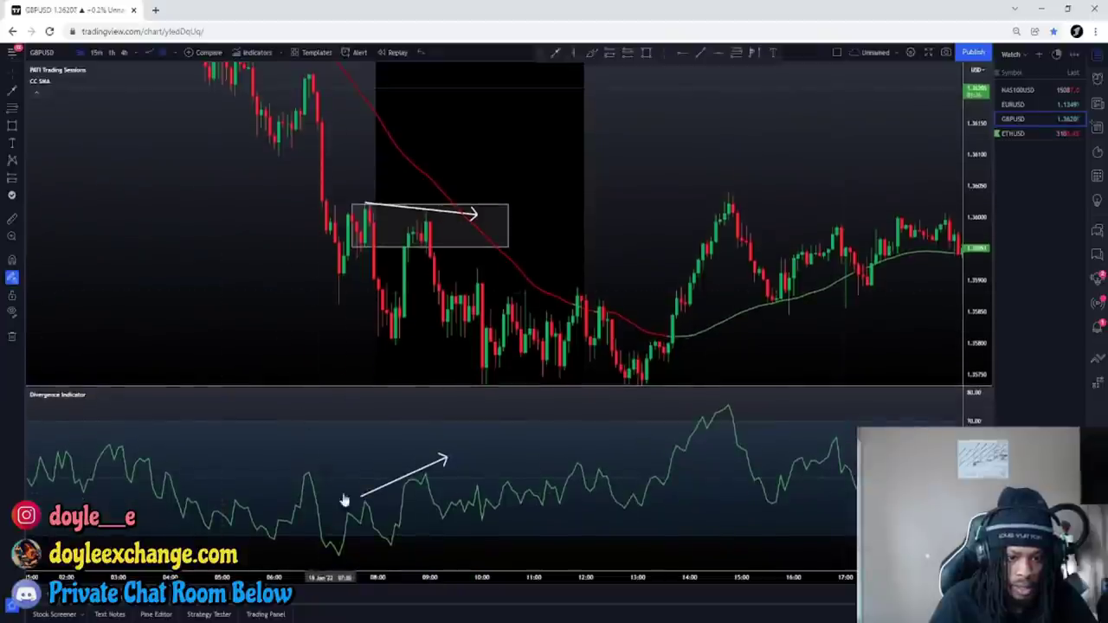
click(363, 502)
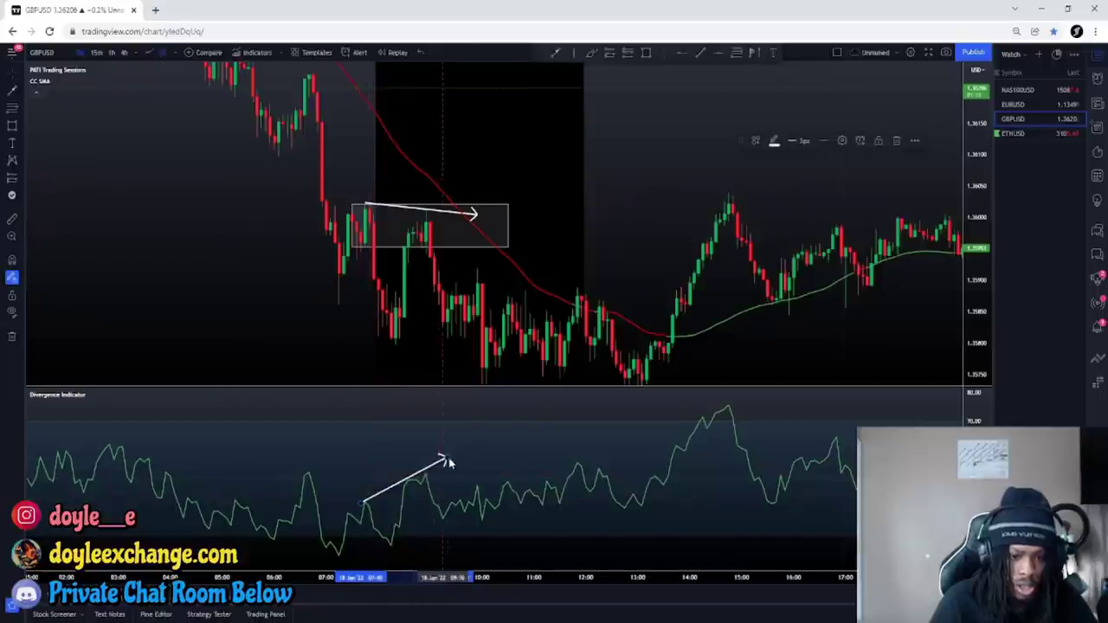
click(654, 220)
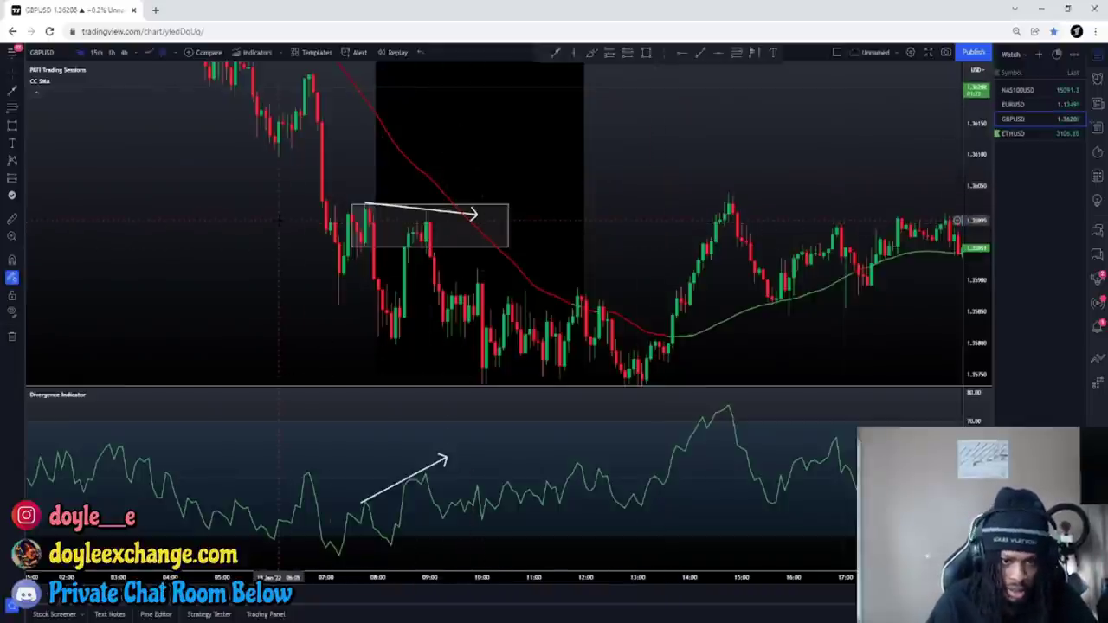
- Examine the 18 Jan supply zone's price reaction together with the divergence arrows at several zoom levels
drag(277, 251, 311, 197)
scroll(316, 204, down, 3)
drag(432, 259, 378, 245)
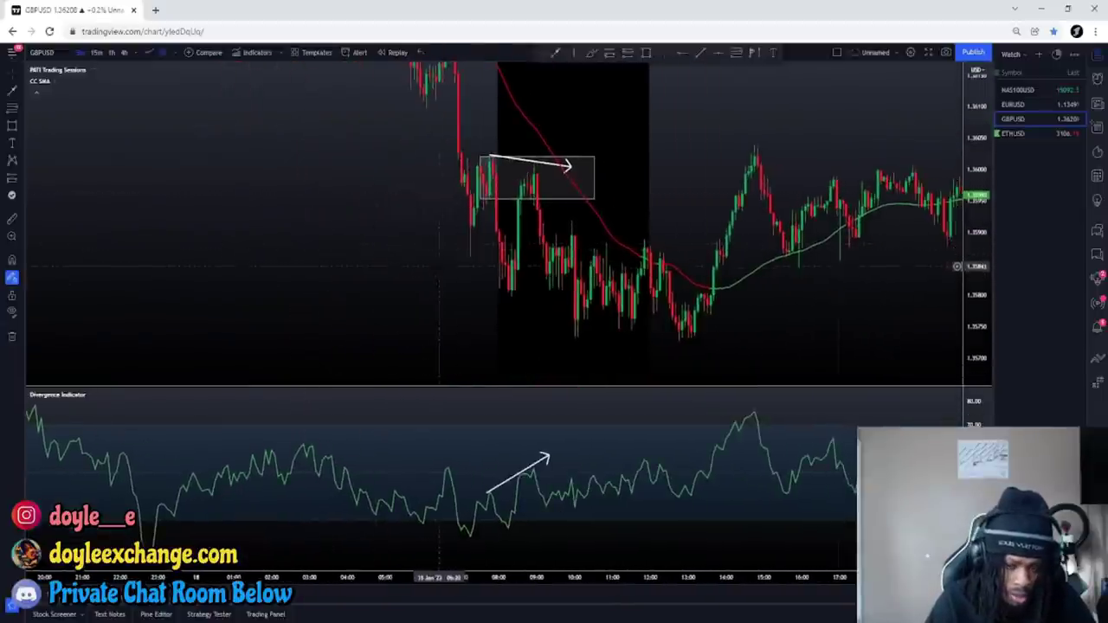
scroll(368, 286, up, 2)
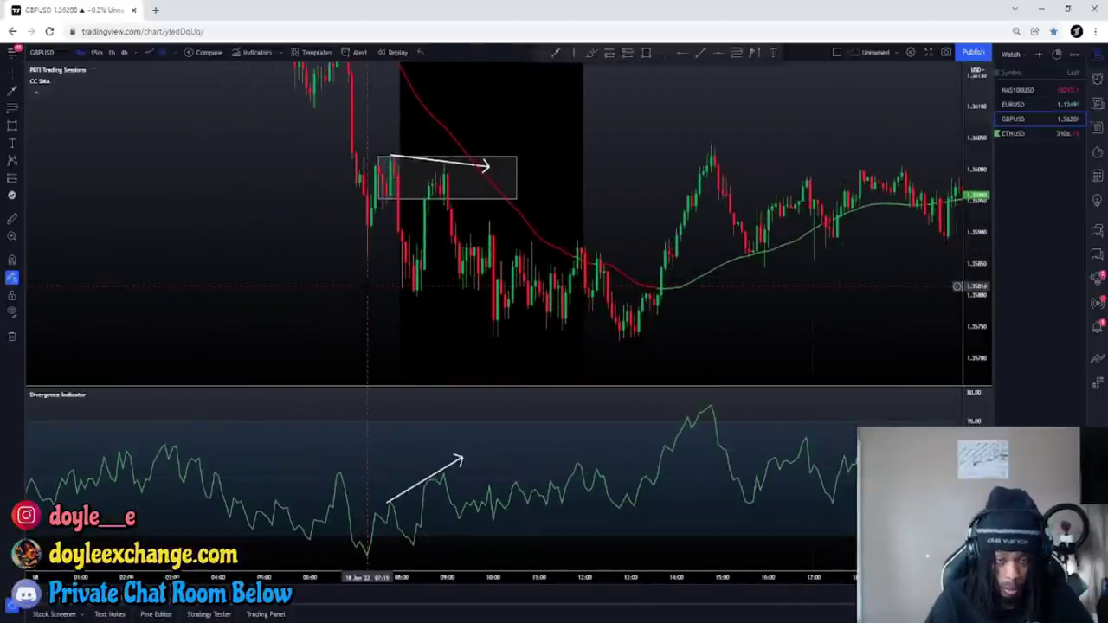
drag(368, 286, 356, 319)
scroll(347, 311, up, 3)
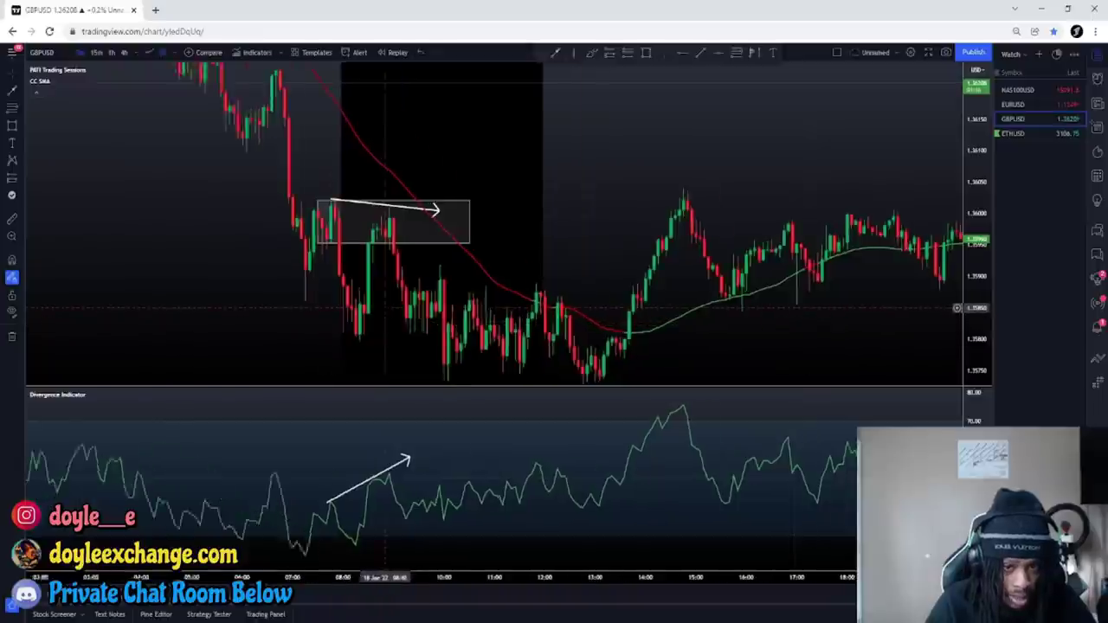
drag(987, 270, 969, 130)
drag(691, 213, 773, 160)
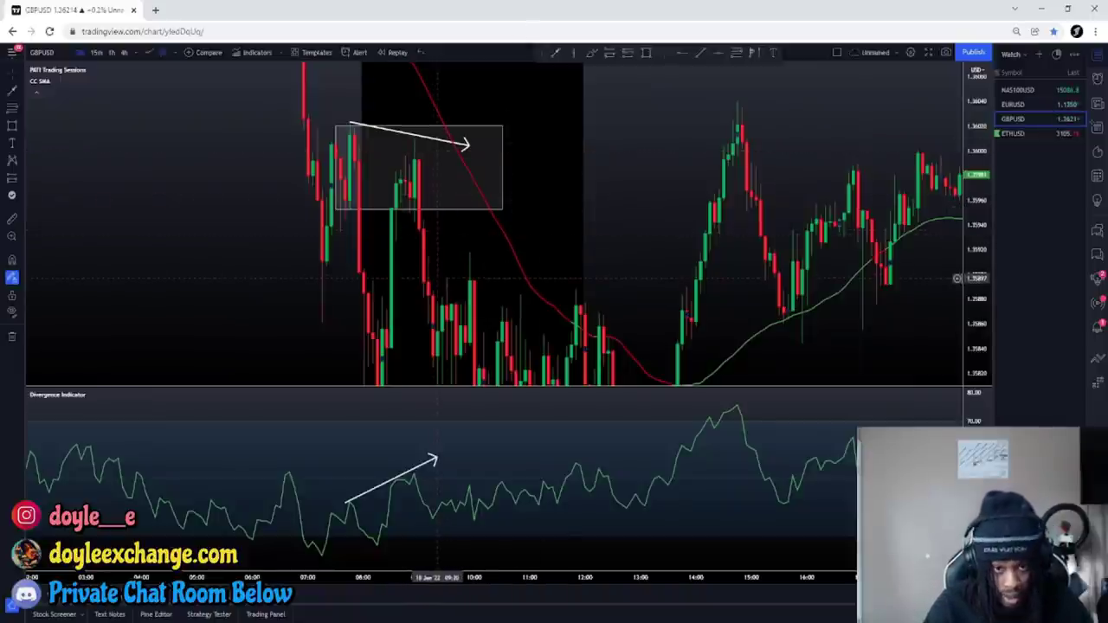
- Examine the earlier 18 Jan GBPUSD decline before 08:00 in relation to the red CC SMA
drag(232, 223, 308, 277)
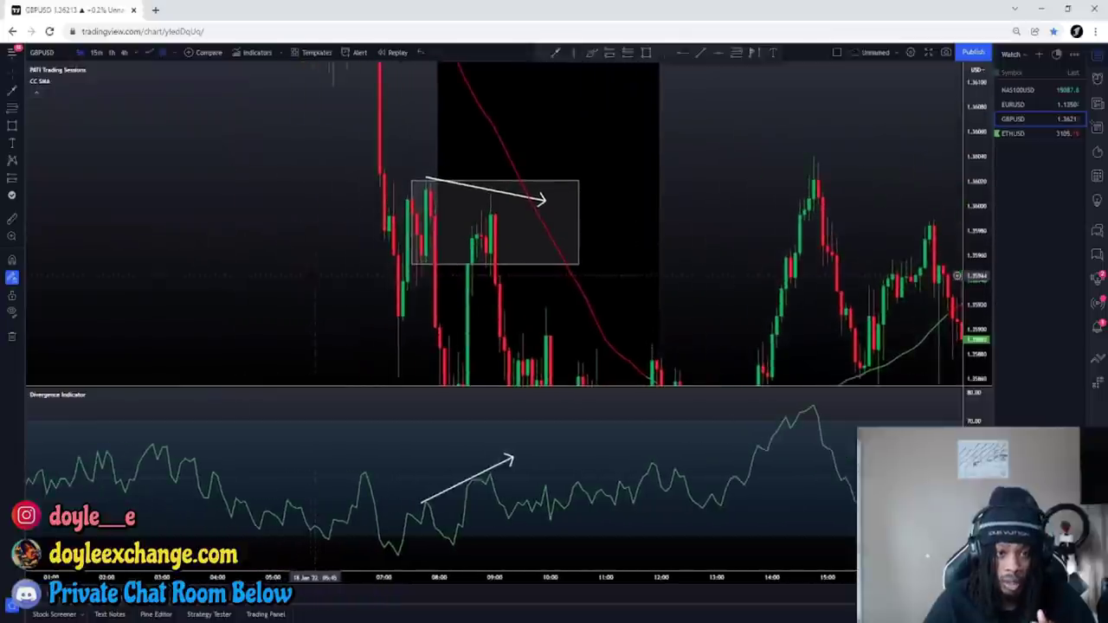
drag(309, 190, 348, 271)
click(1006, 121)
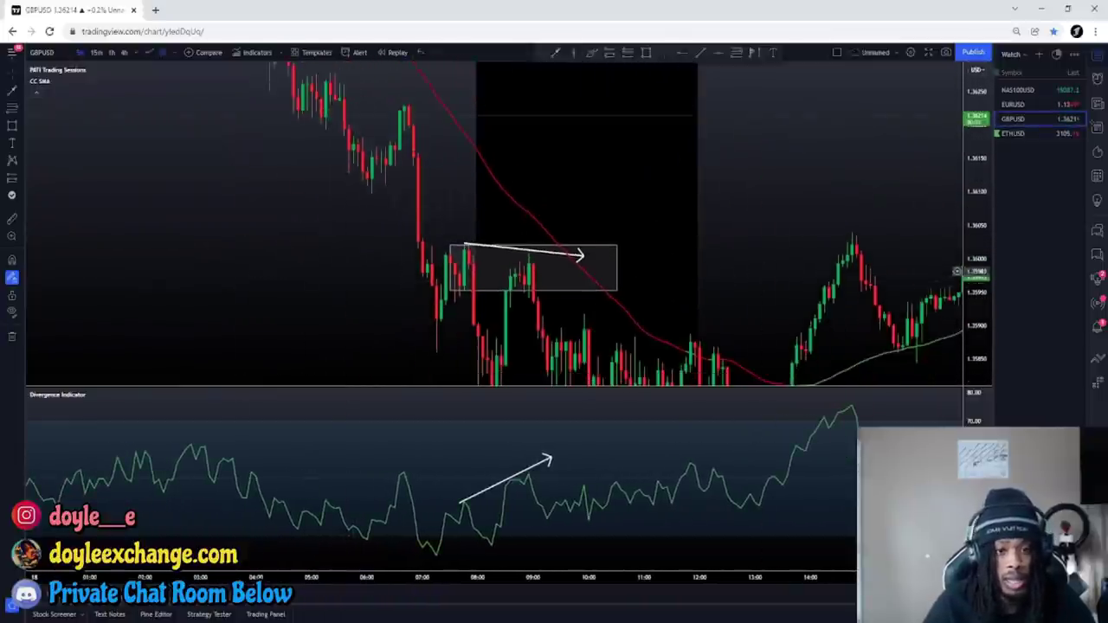
drag(298, 216, 373, 293)
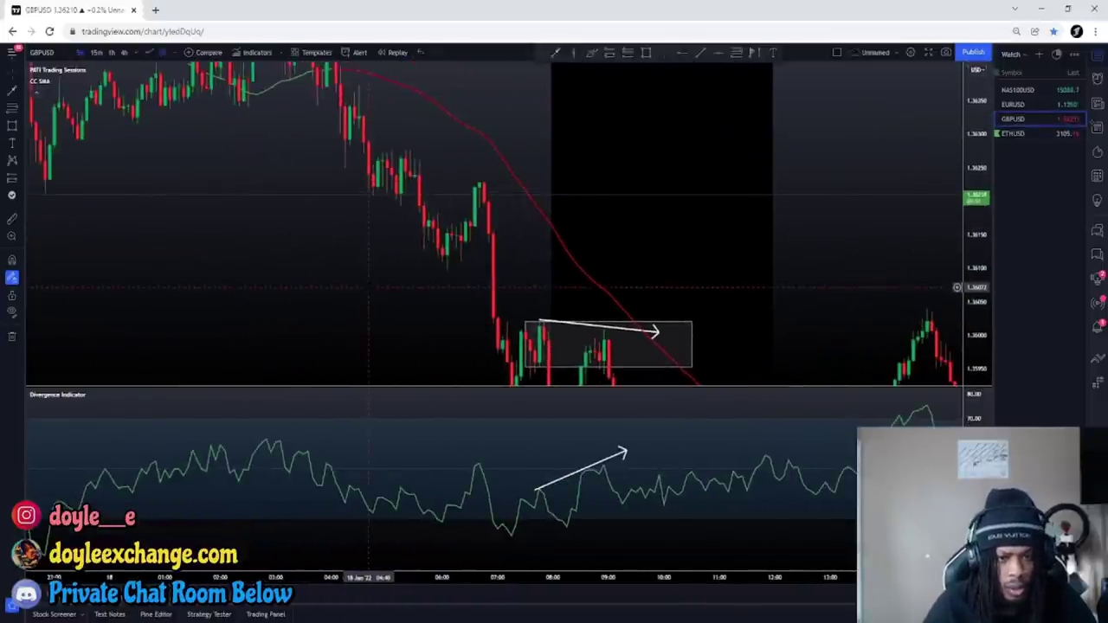
drag(491, 198, 476, 232)
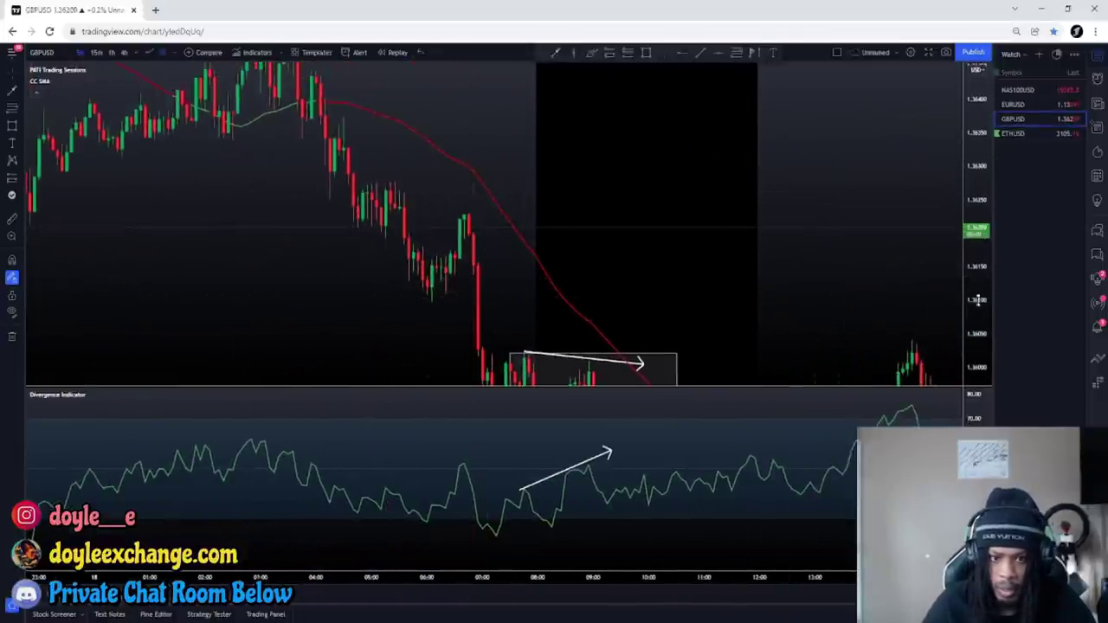
drag(979, 299, 978, 199)
drag(598, 257, 581, 315)
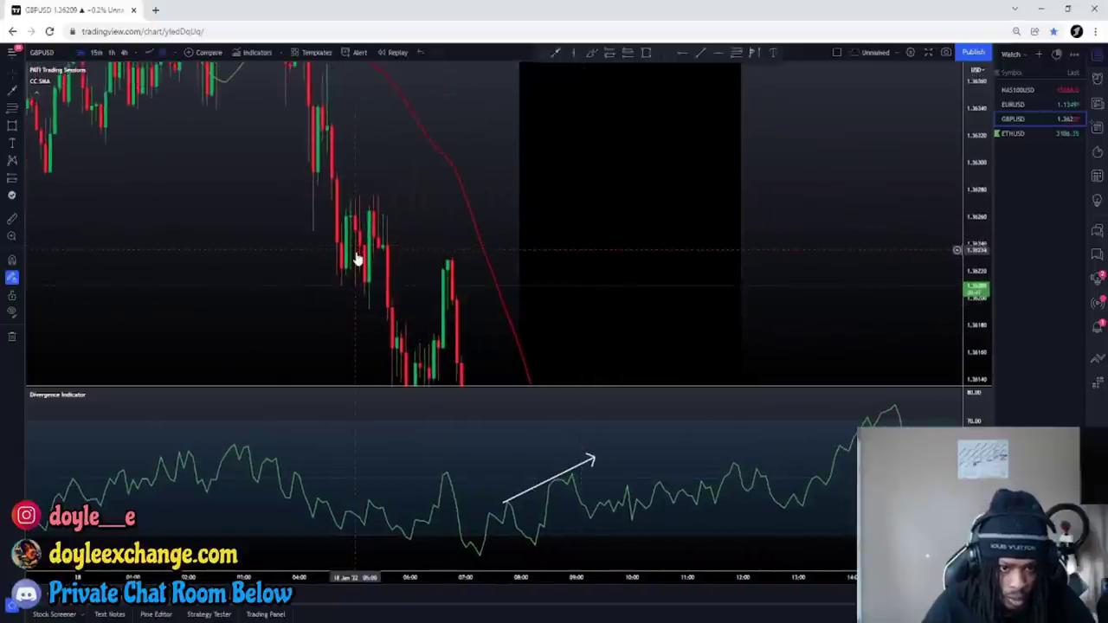
drag(371, 294, 376, 260)
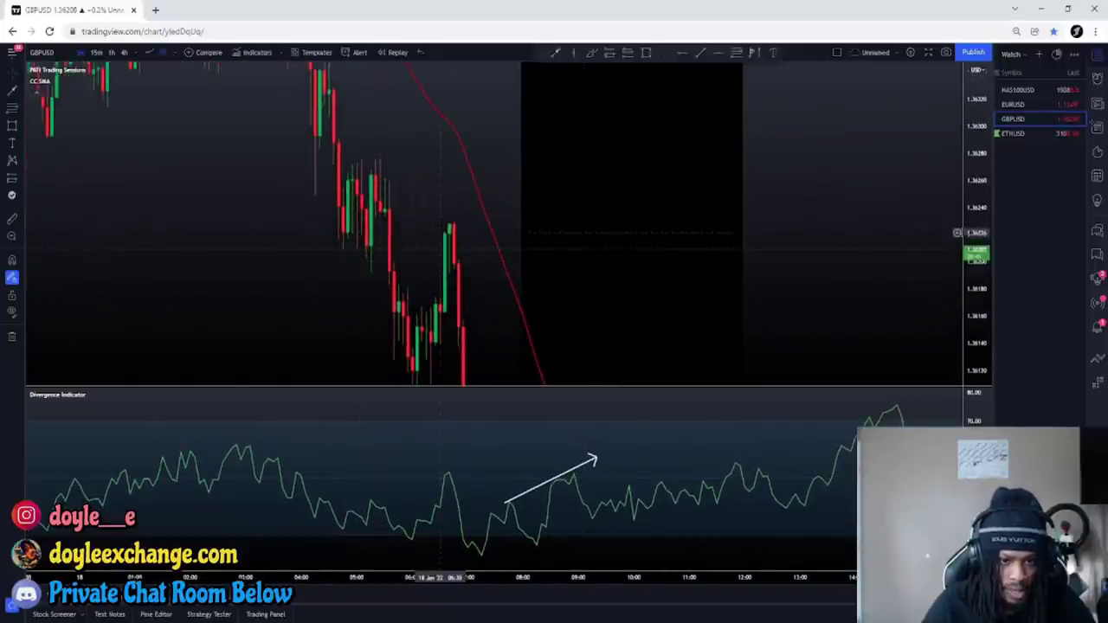
drag(979, 133, 979, 192)
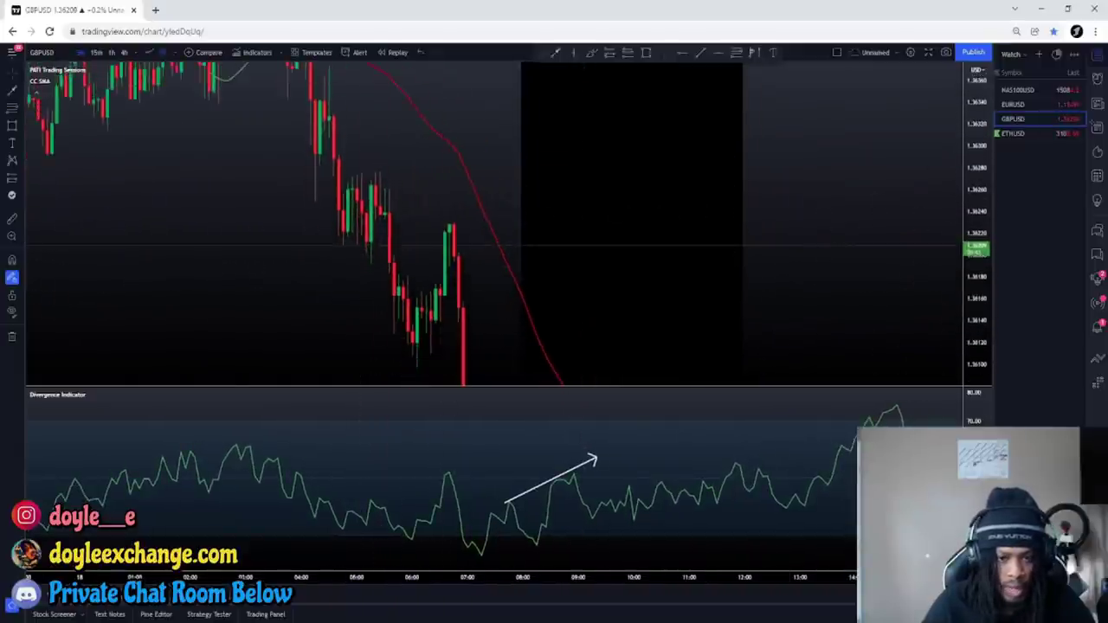
- Draw a rectangle over the 17 Jan pullback high before 08:00, from about 06:45 to 11:30 and about 1.36605 to 1.36653
drag(366, 266, 708, 372)
drag(321, 314, 736, 260)
drag(251, 173, 708, 334)
drag(563, 265, 544, 353)
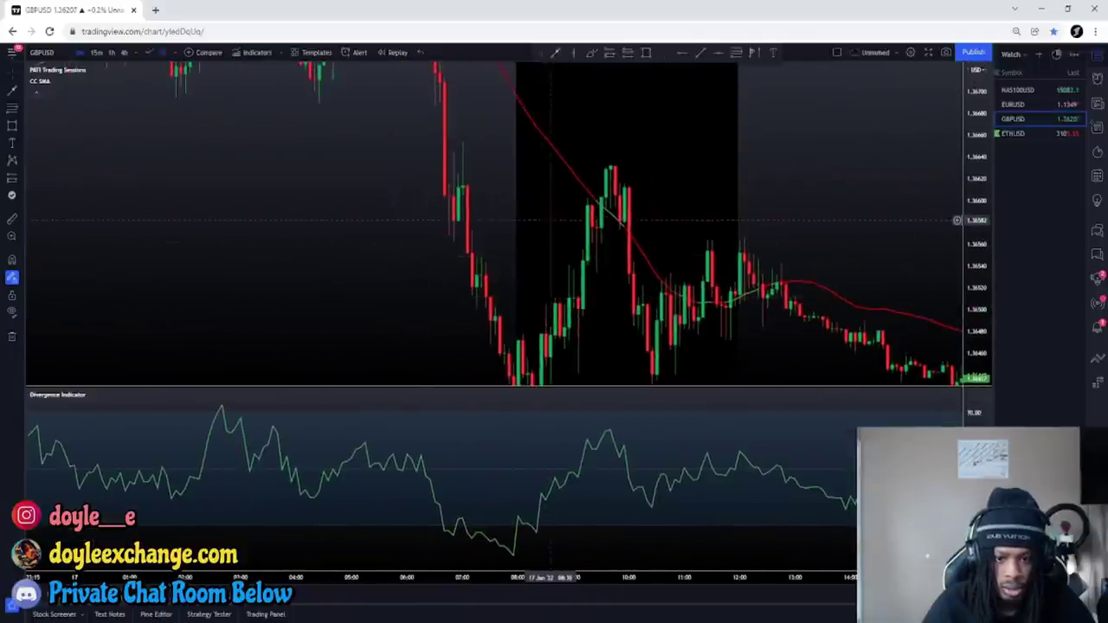
drag(790, 189, 760, 206)
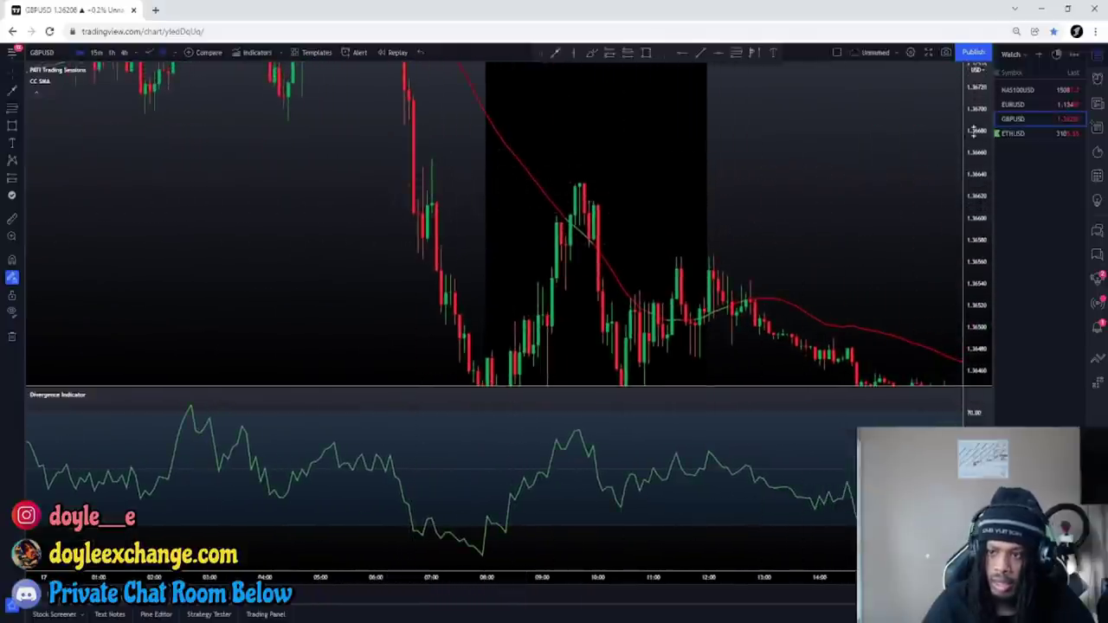
drag(974, 137, 970, 186)
drag(658, 132, 594, 124)
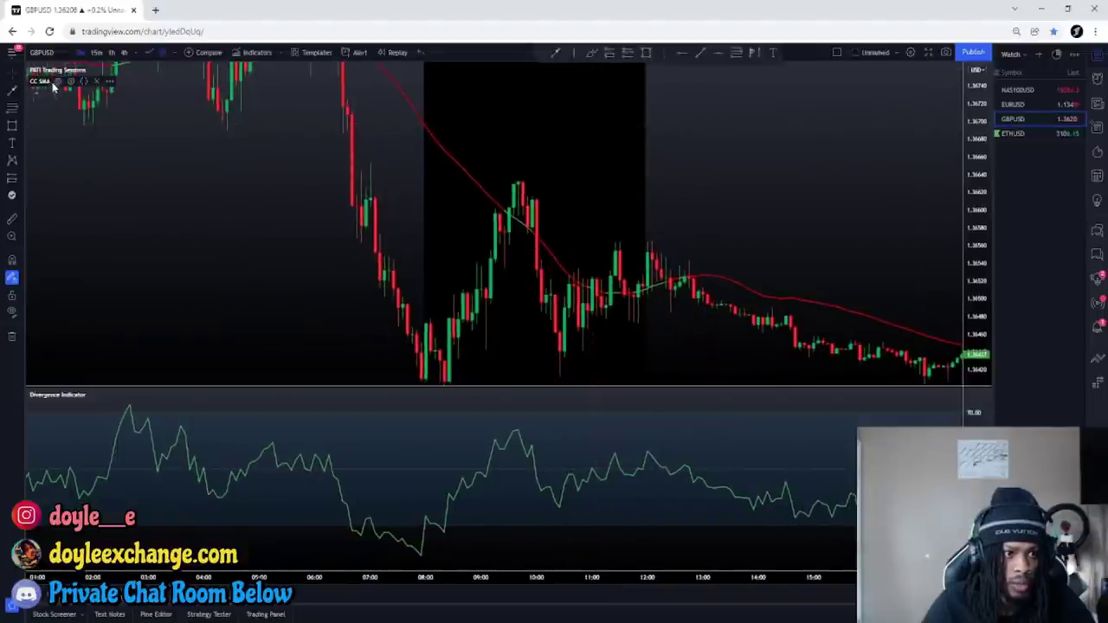
drag(962, 173, 957, 151)
click(646, 53)
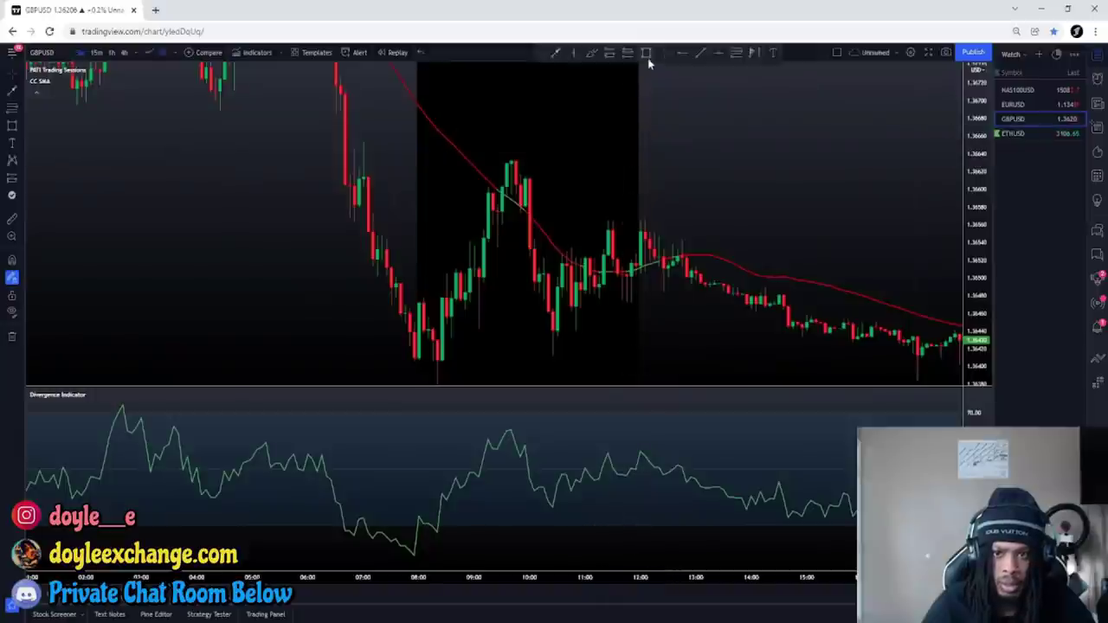
mouse_move(355, 183)
mouse_down()
mouse_move(589, 130)
mouse_move(613, 142)
mouse_up()
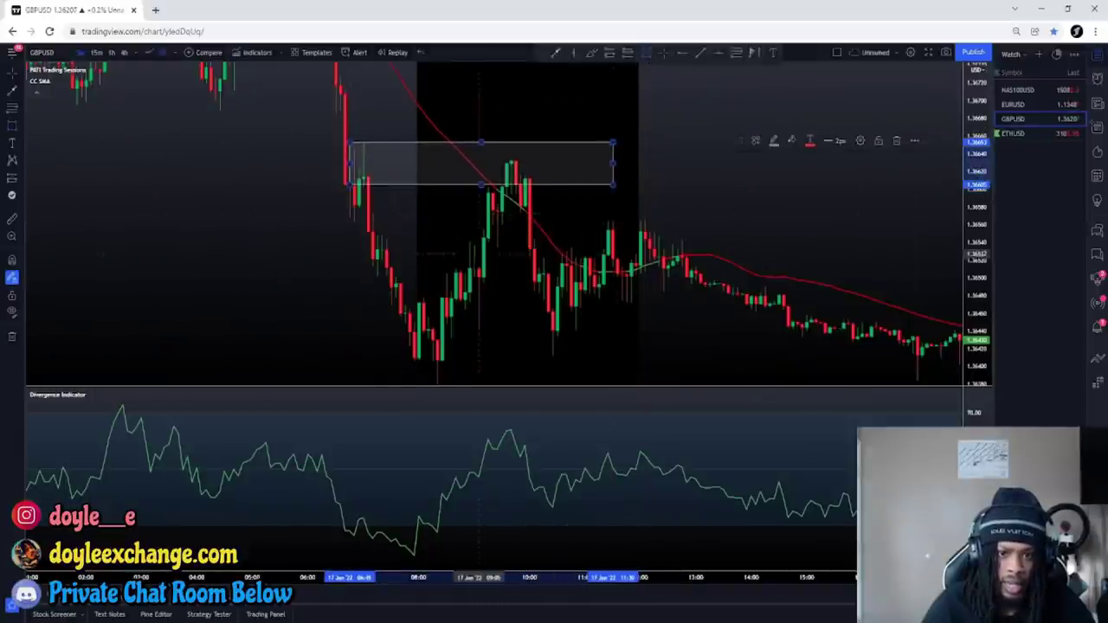
- Draw a falling arrow across the 17 Jan price highs and a rising arrow on the Divergence Indicator from about 06:55 to 09:50
click(559, 54)
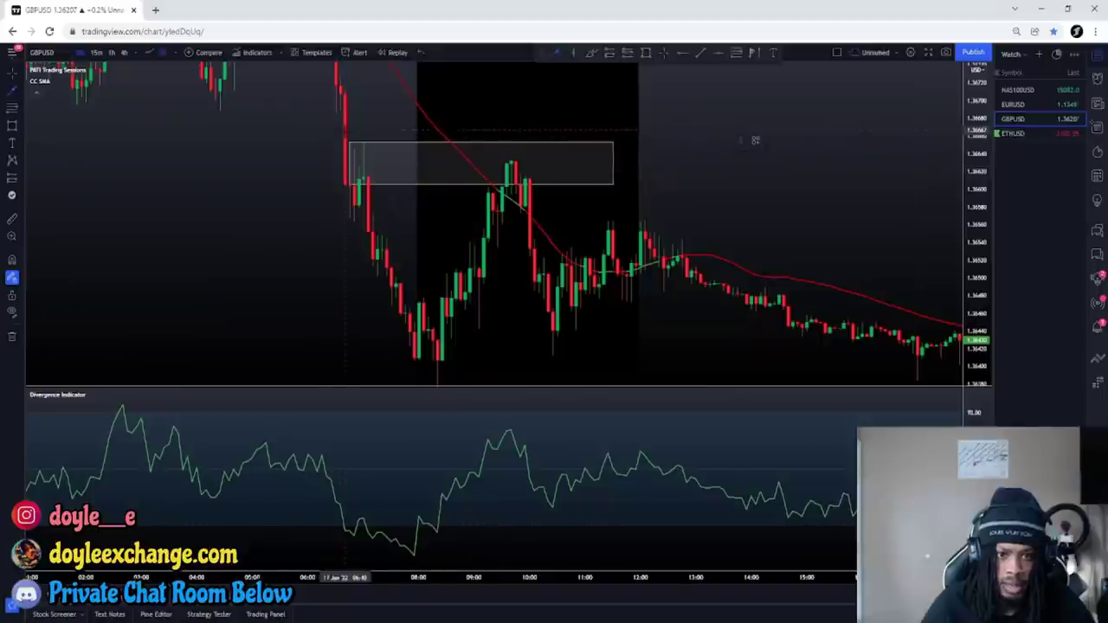
click(354, 134)
drag(360, 135, 620, 173)
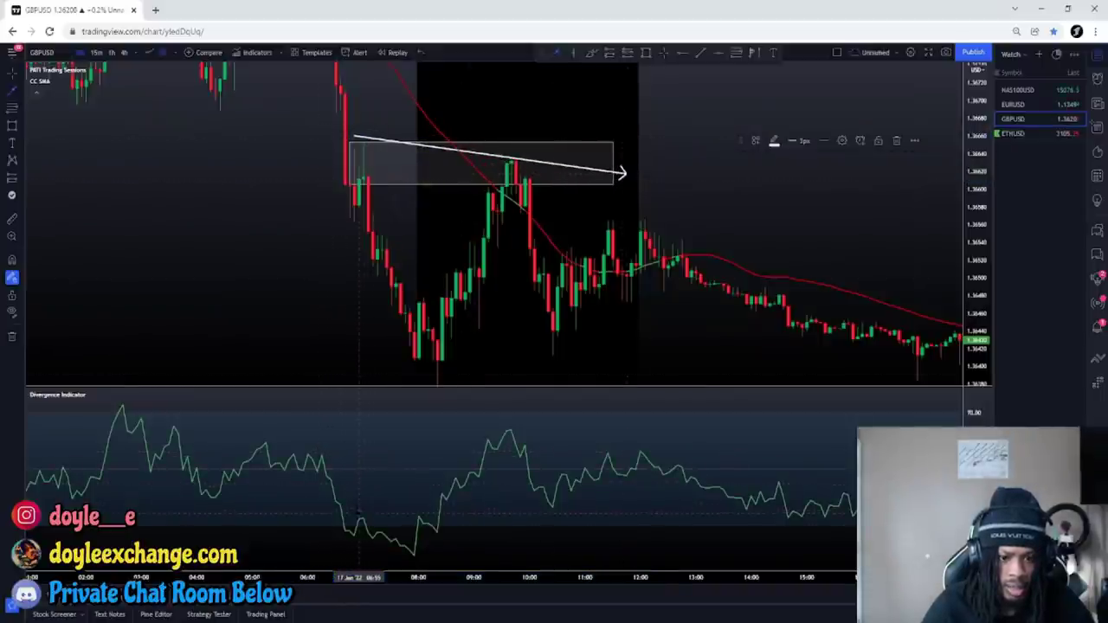
mouse_move(360, 513)
mouse_down()
mouse_move(532, 408)
mouse_move(507, 425)
mouse_move(516, 421)
mouse_up()
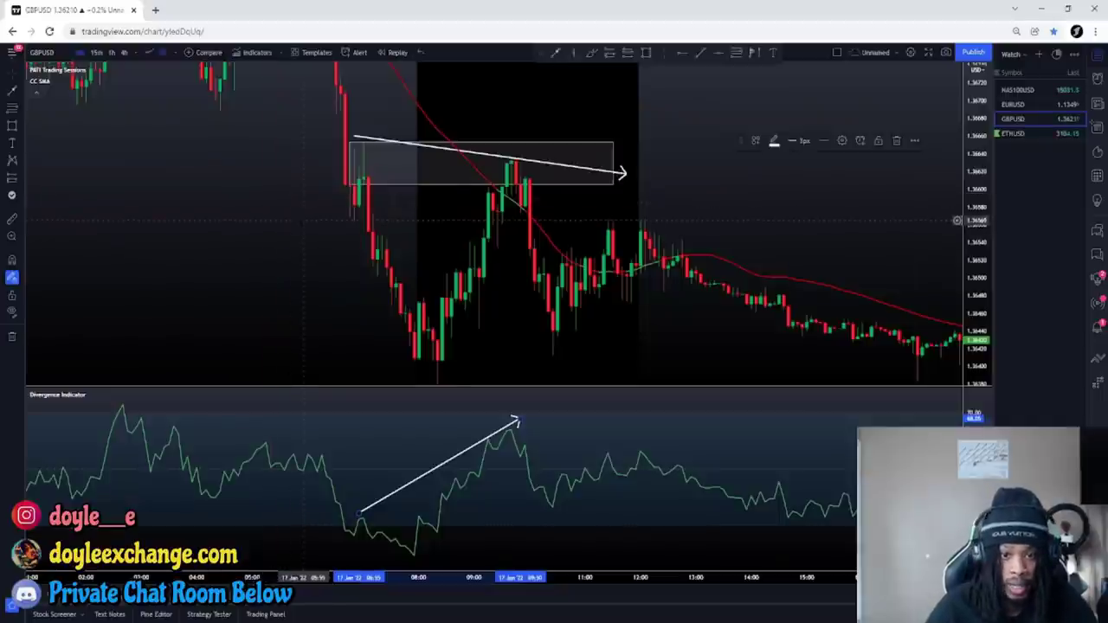
- Draw a falling arrow over the 14 Jan price highs from about 07:05 to 09:40 and a rising arrow over the matching Divergence Indicator peaks
scroll(559, 227, up, 3)
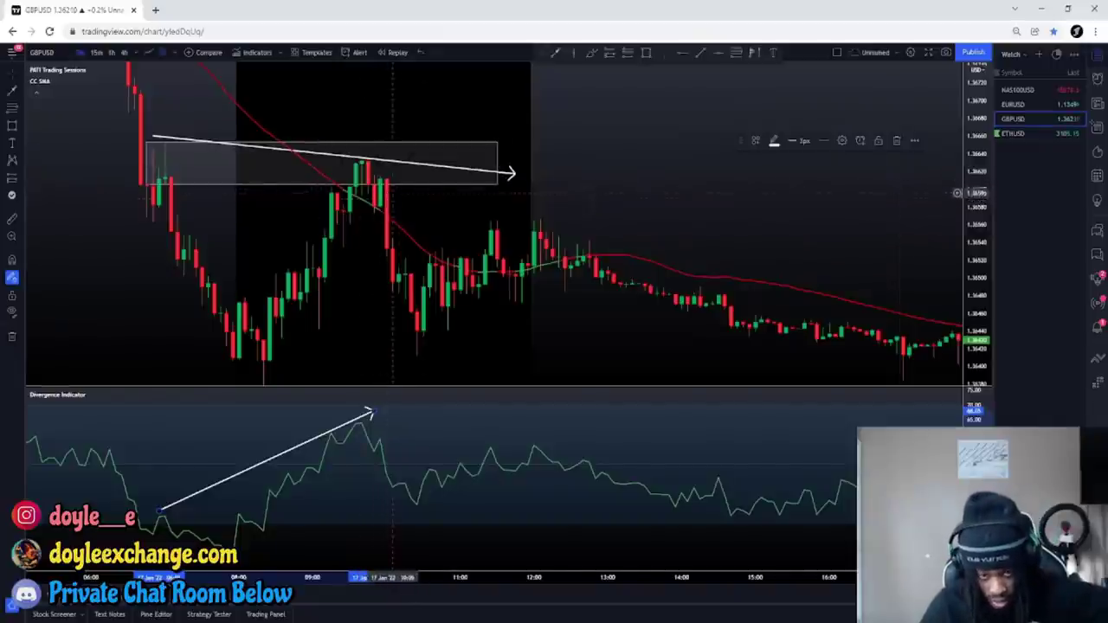
scroll(443, 364, left, 4)
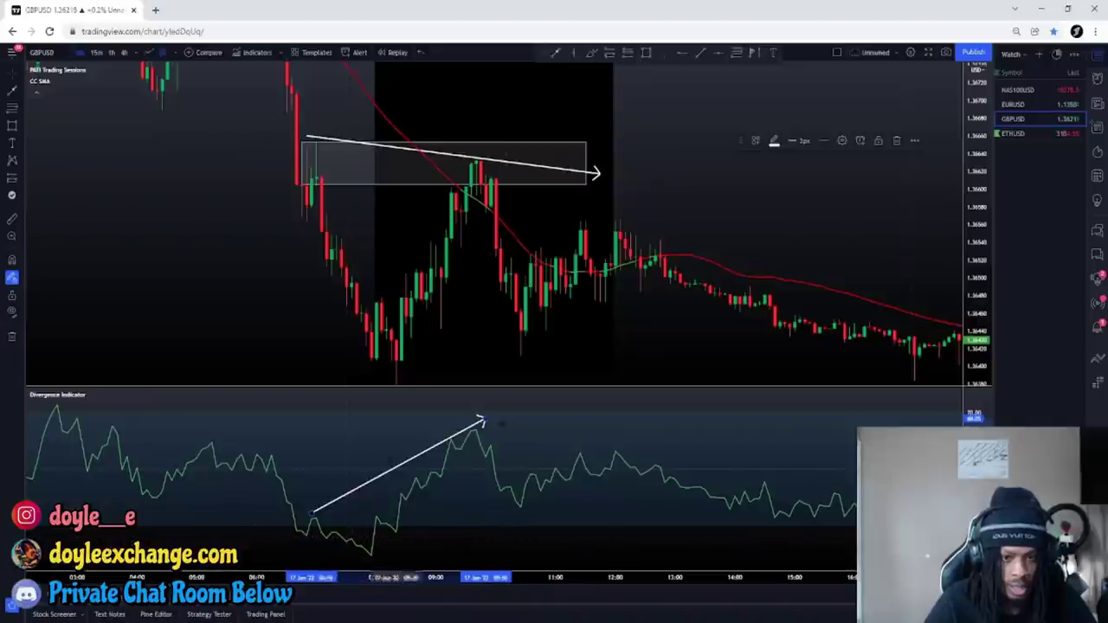
drag(213, 272, 834, 277)
drag(591, 291, 952, 290)
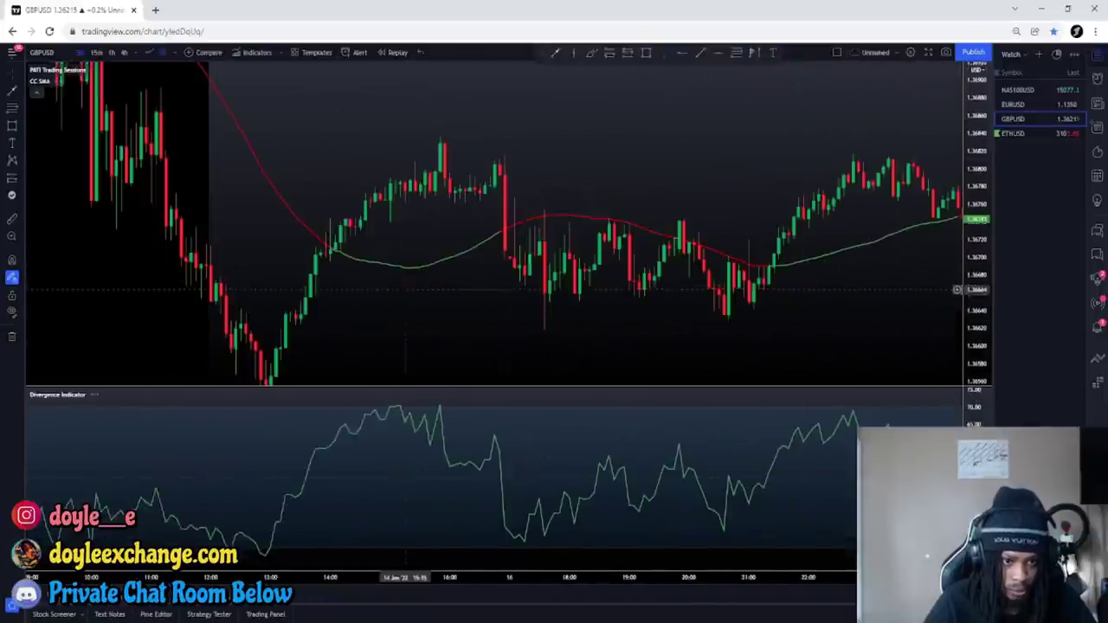
drag(404, 289, 634, 260)
scroll(446, 179, left, 10)
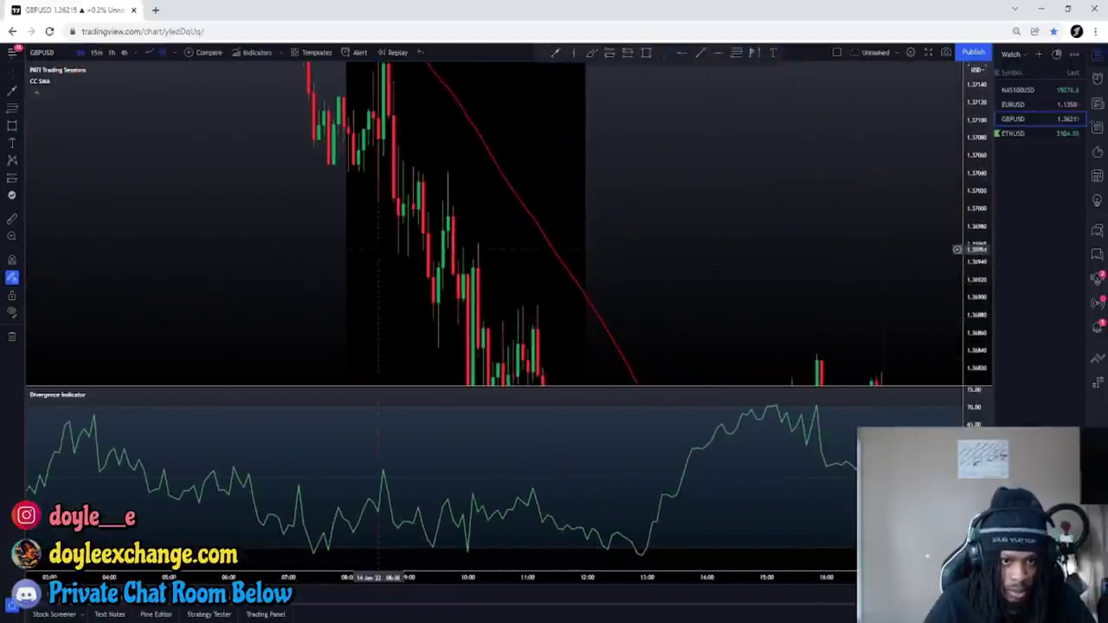
scroll(411, 309, left, 5)
scroll(411, 308, left, 3)
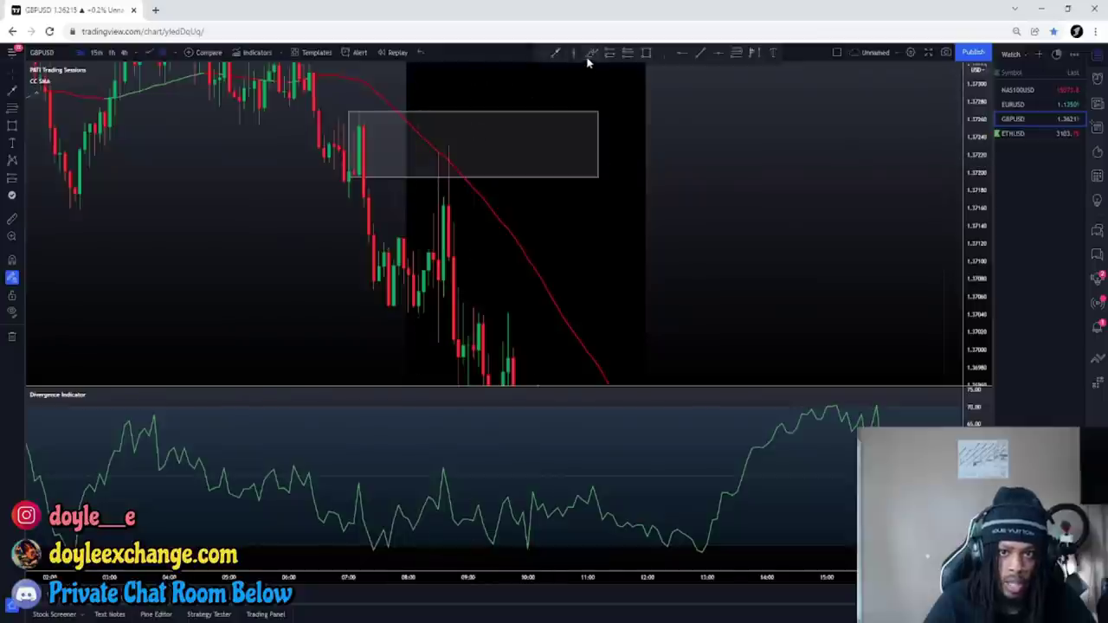
click(554, 53)
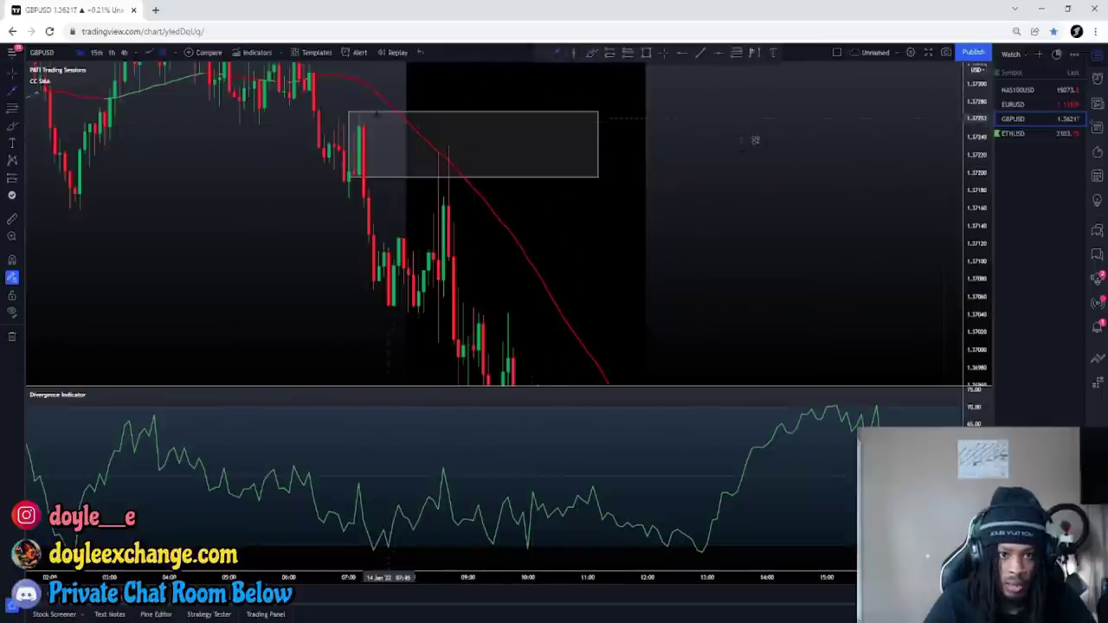
mouse_move(353, 107)
mouse_down()
mouse_move(465, 116)
mouse_move(506, 158)
mouse_up()
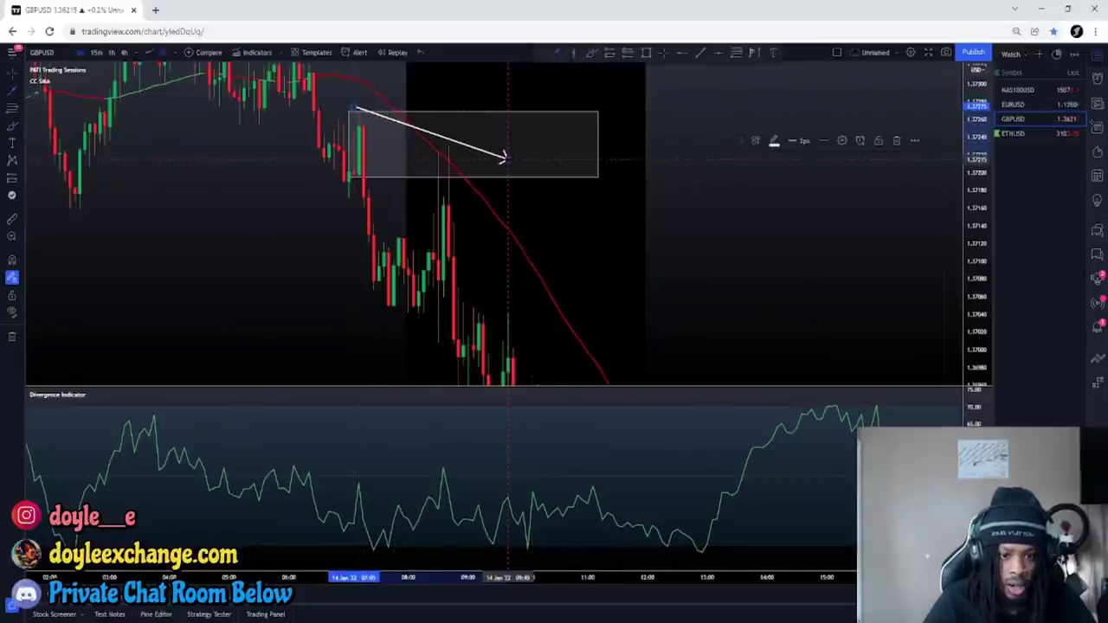
mouse_move(350, 483)
mouse_down()
mouse_move(465, 453)
mouse_move(472, 460)
mouse_up()
- Examine the 13 Jan GBPUSD 08:00–12:00 session and the price action leading into it against the CC SMA
drag(285, 190, 292, 228)
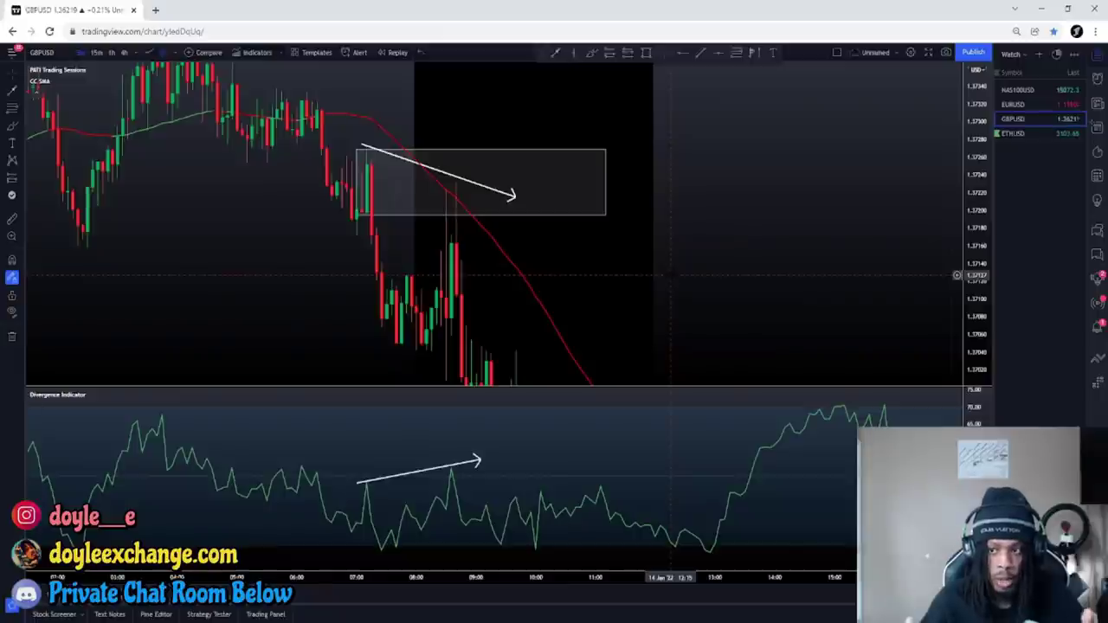
drag(267, 300, 658, 235)
scroll(450, 258, down, 3)
drag(483, 289, 732, 378)
drag(377, 214, 470, 341)
drag(399, 286, 511, 266)
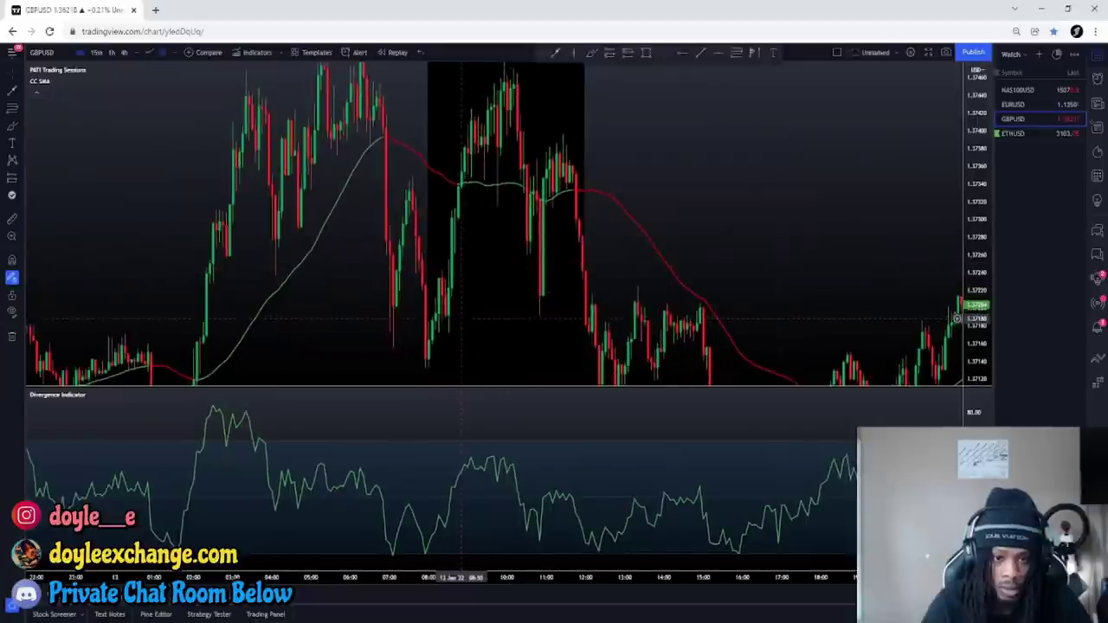
scroll(485, 324, up, 2)
drag(439, 327, 517, 272)
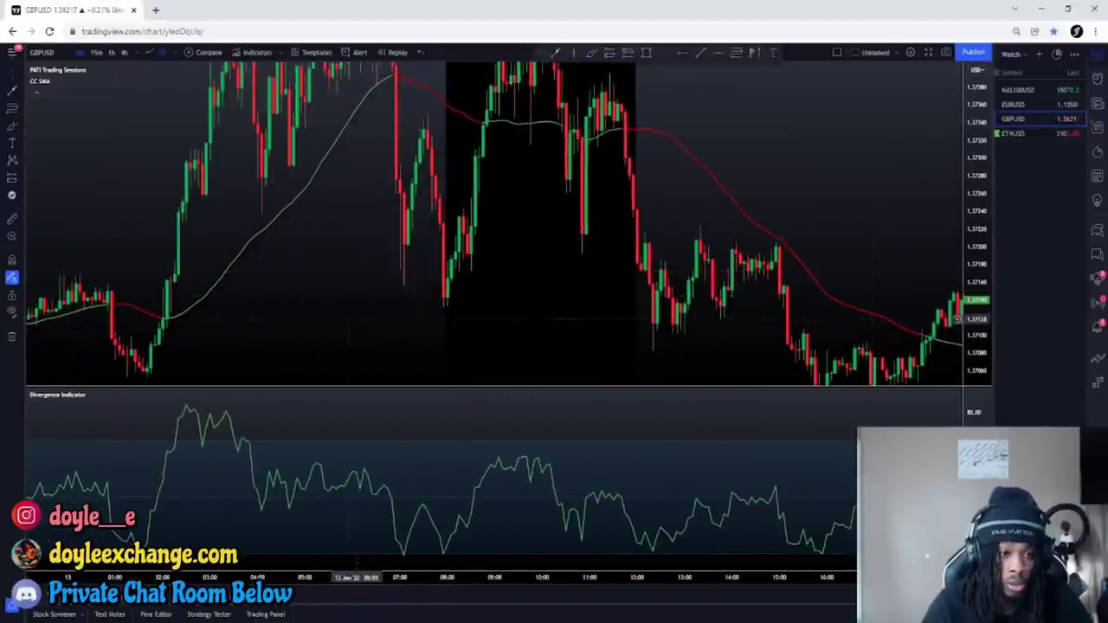
drag(402, 295, 645, 277)
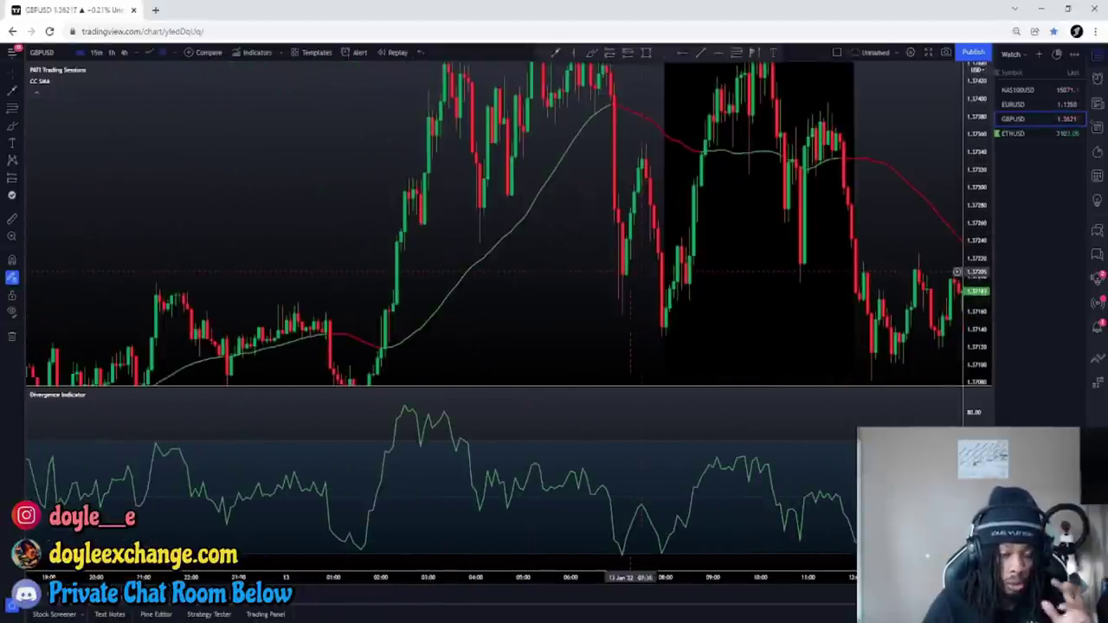
drag(413, 247, 540, 229)
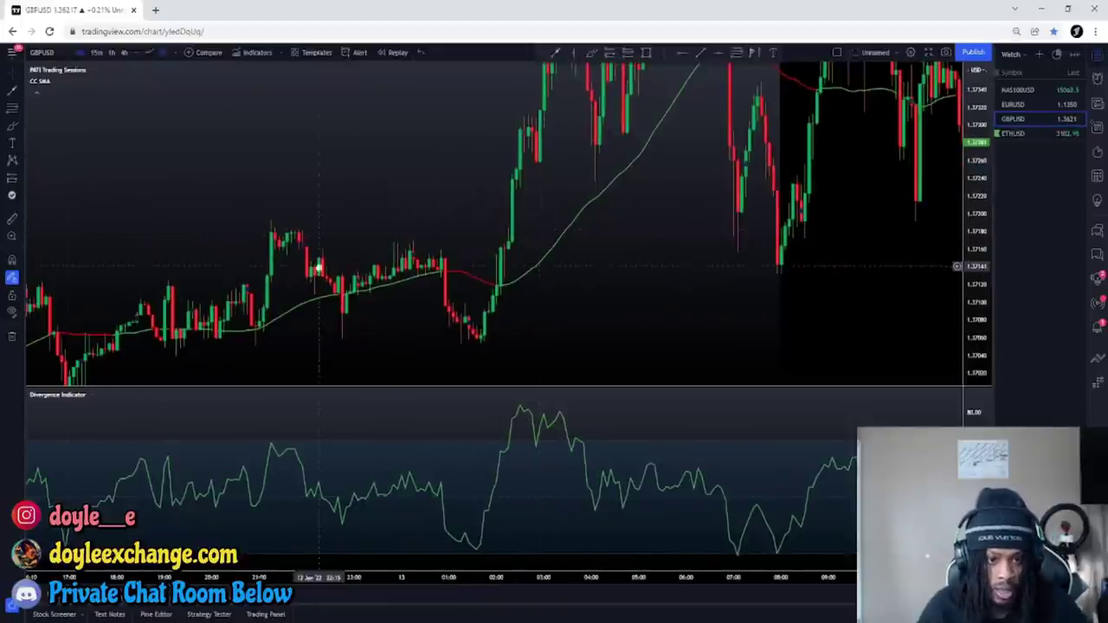
- Examine the 12, 11 and 10 Jan GBPUSD 08:00–12:00 sessions for zones that agree with the CC SMA trend
drag(319, 268, 673, 186)
drag(366, 269, 562, 257)
drag(428, 320, 636, 110)
drag(631, 294, 660, 186)
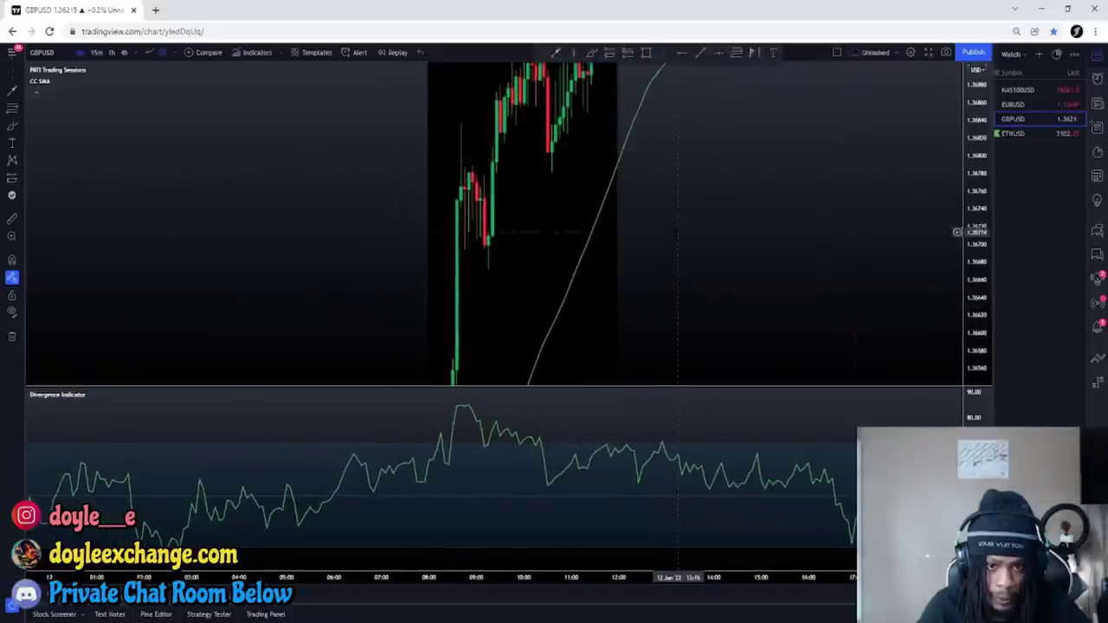
scroll(678, 232, left, 10)
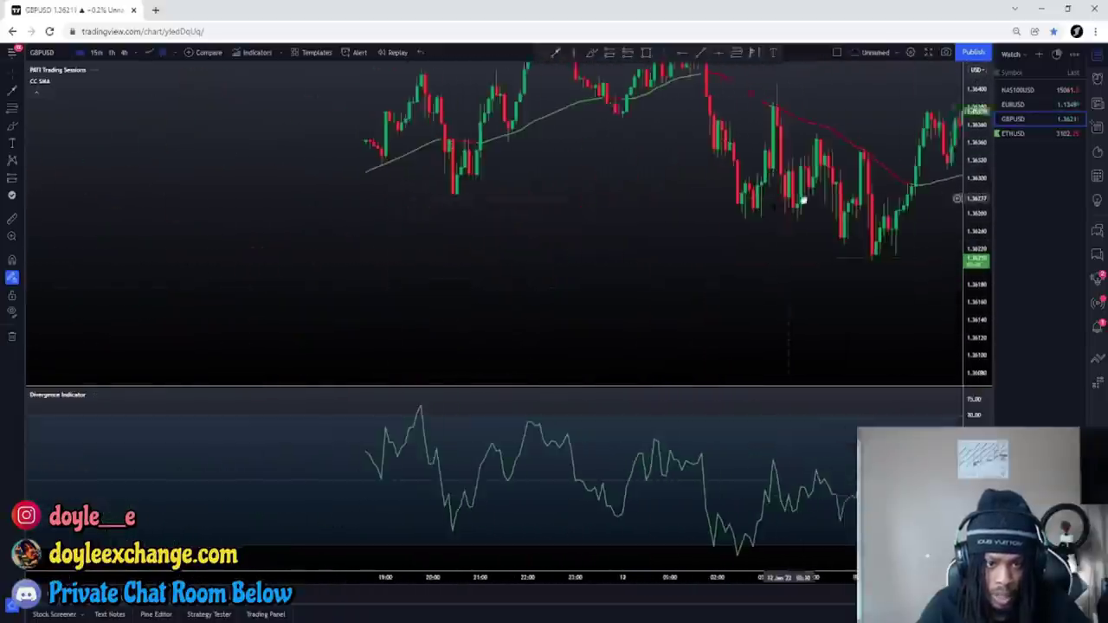
scroll(790, 198, right, 10)
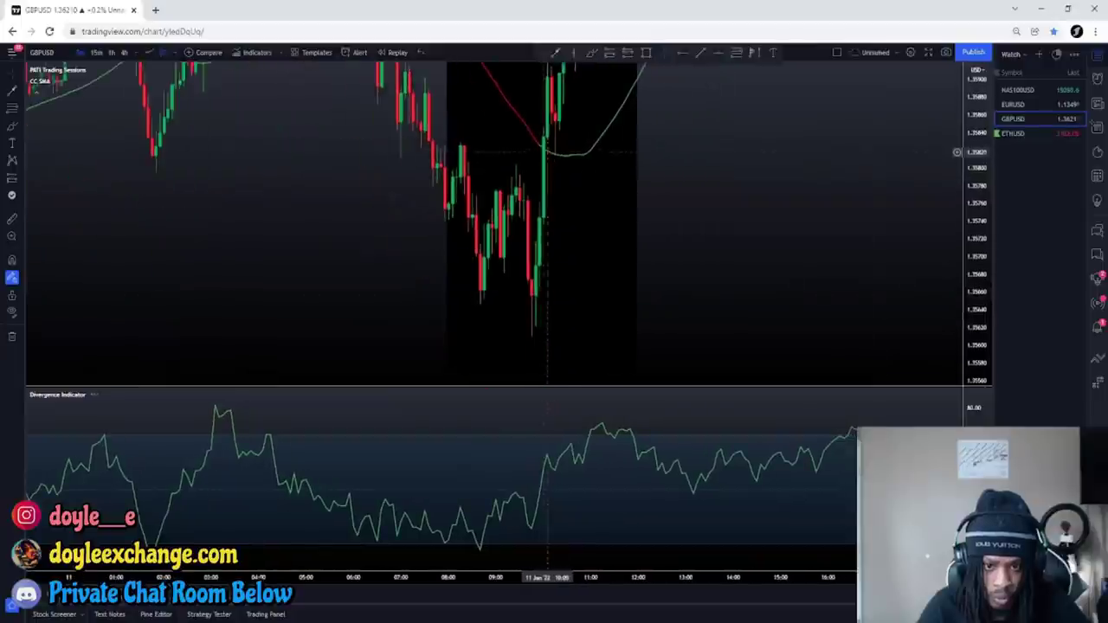
drag(417, 323, 414, 268)
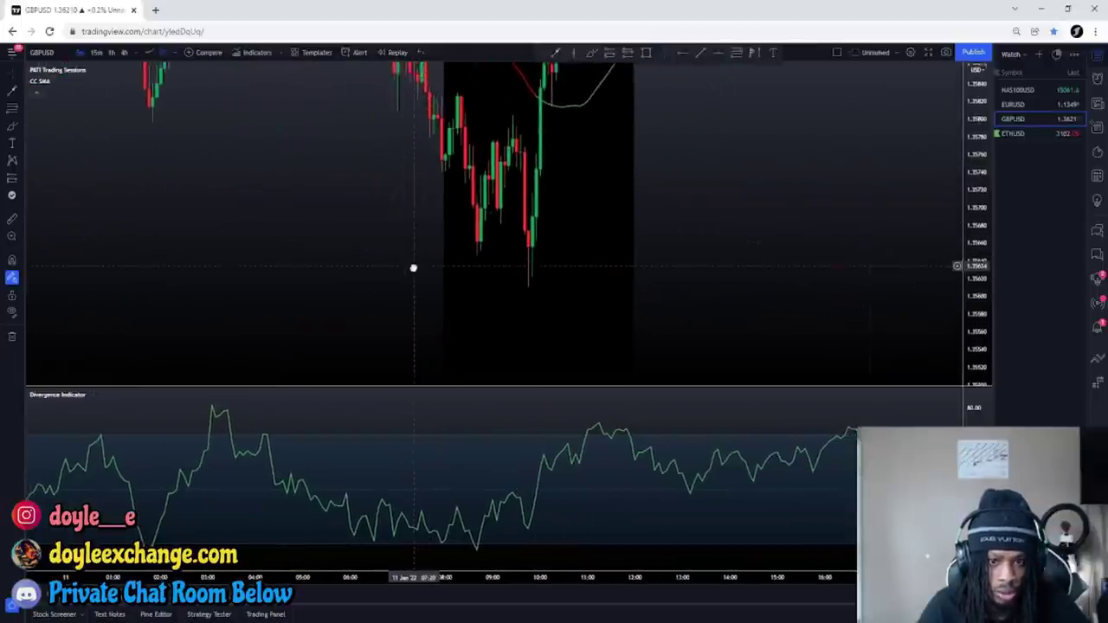
scroll(413, 269, right, 8)
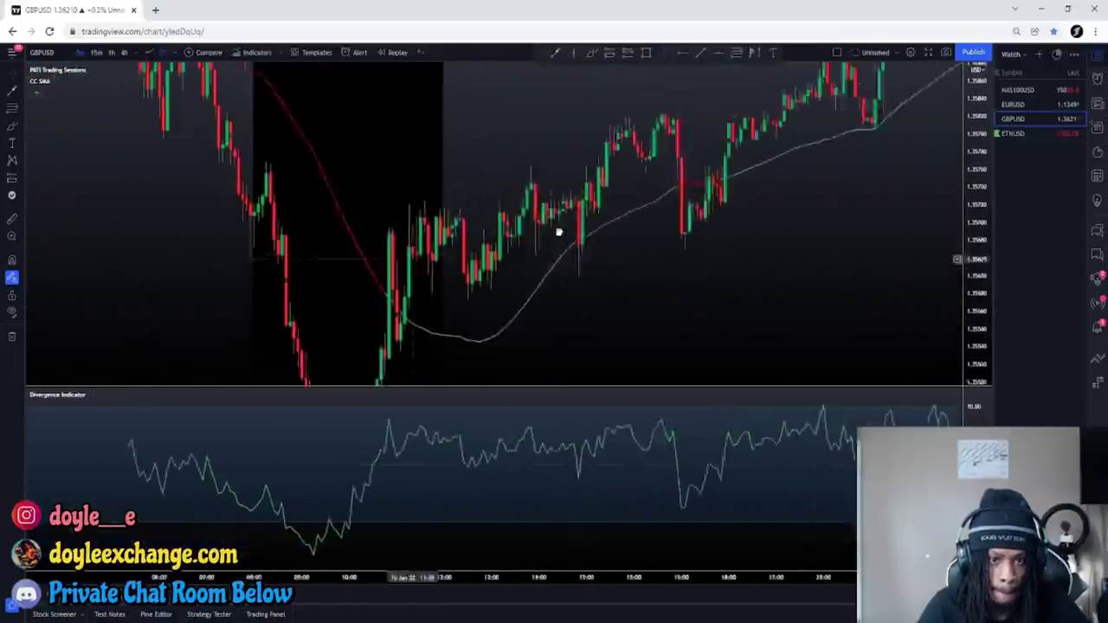
scroll(558, 232, left, 8)
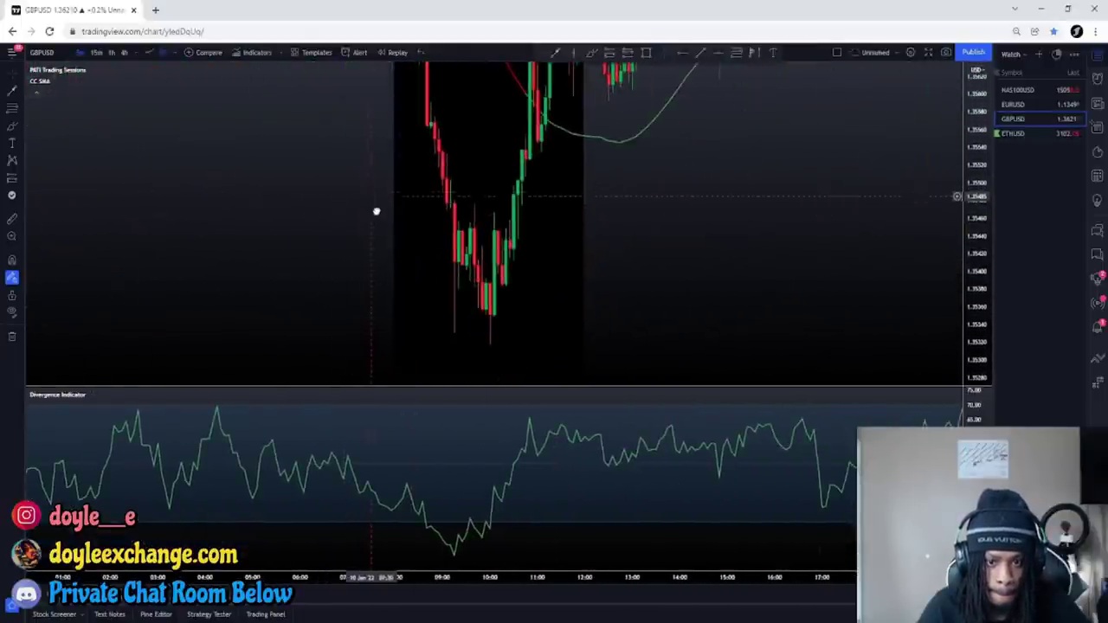
- Draw a rectangle over the 7 Jan pullback low from about 10:40 to 12:05 and about 1.35580 to 1.35652
scroll(377, 212, right, 10)
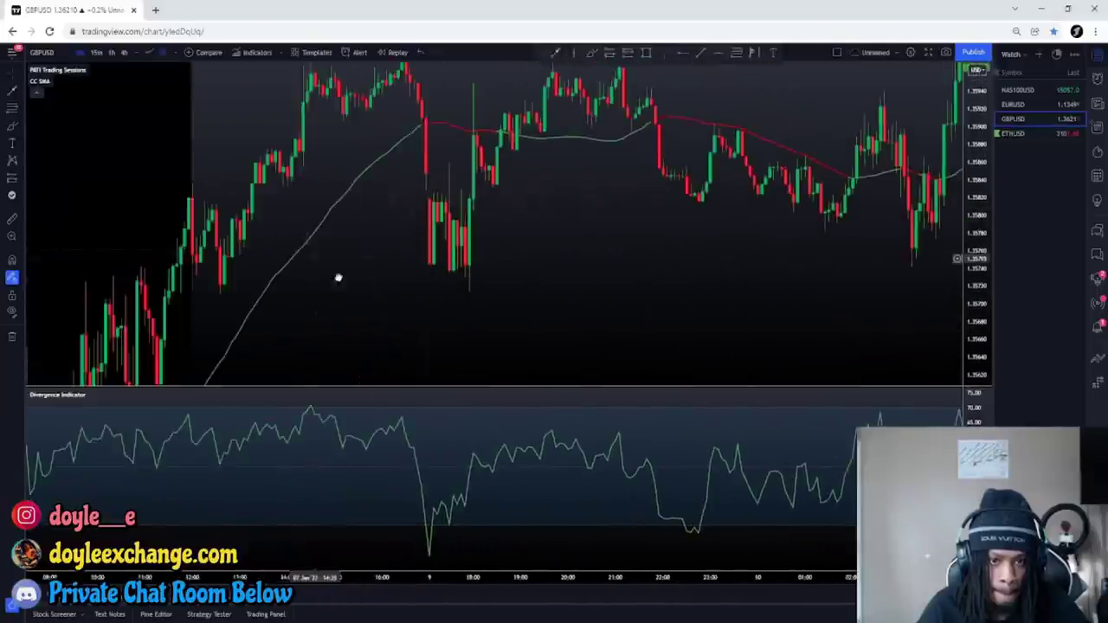
scroll(594, 260, left, 8)
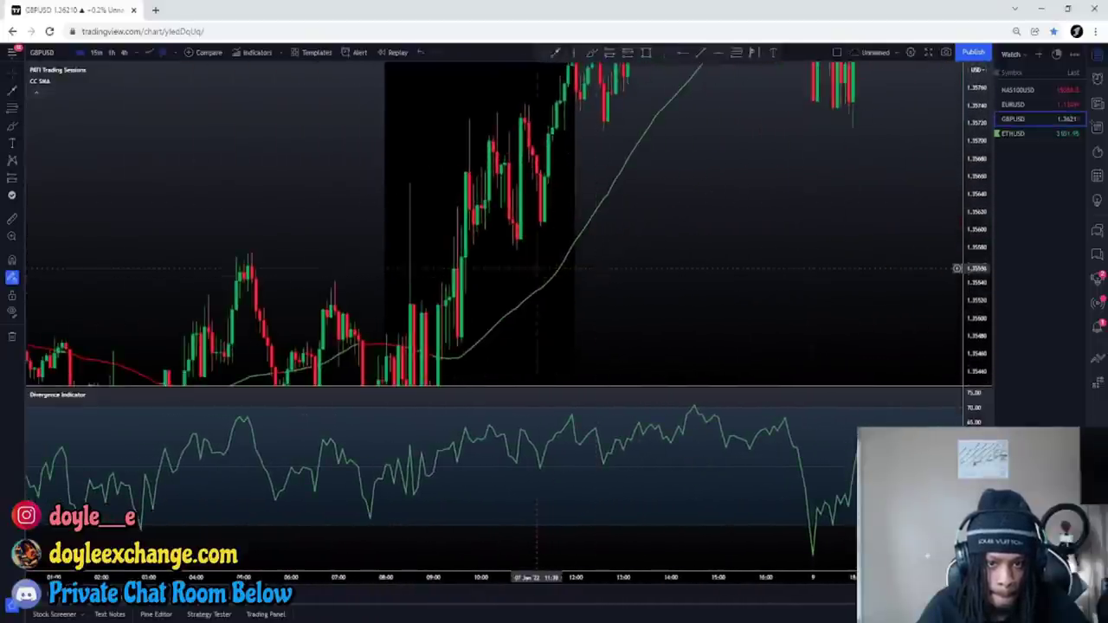
scroll(541, 258, up, 3)
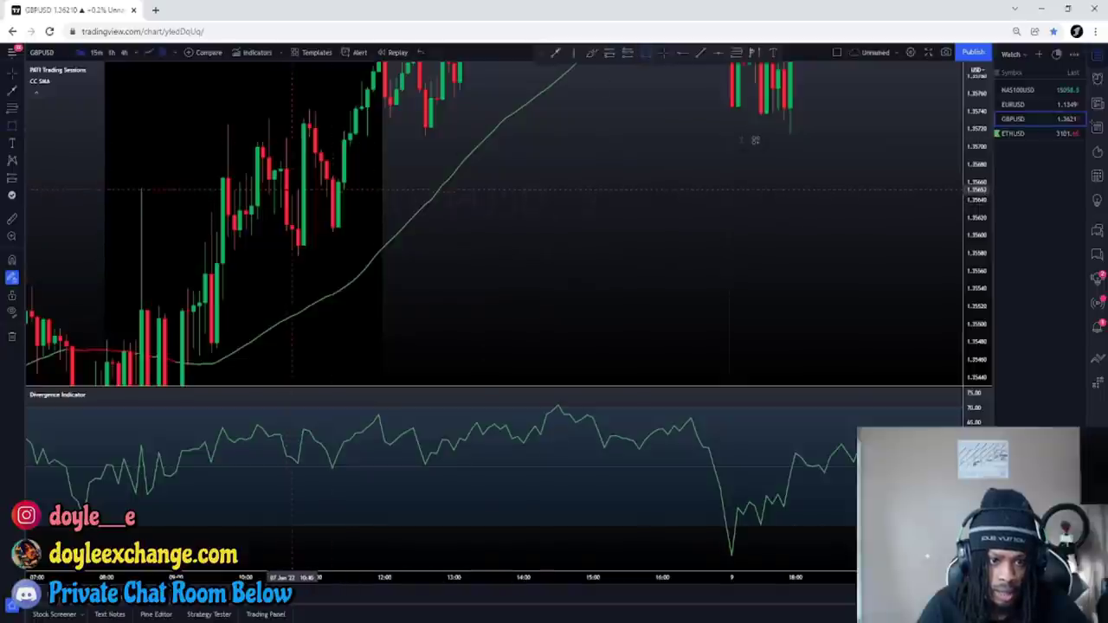
drag(292, 189, 390, 253)
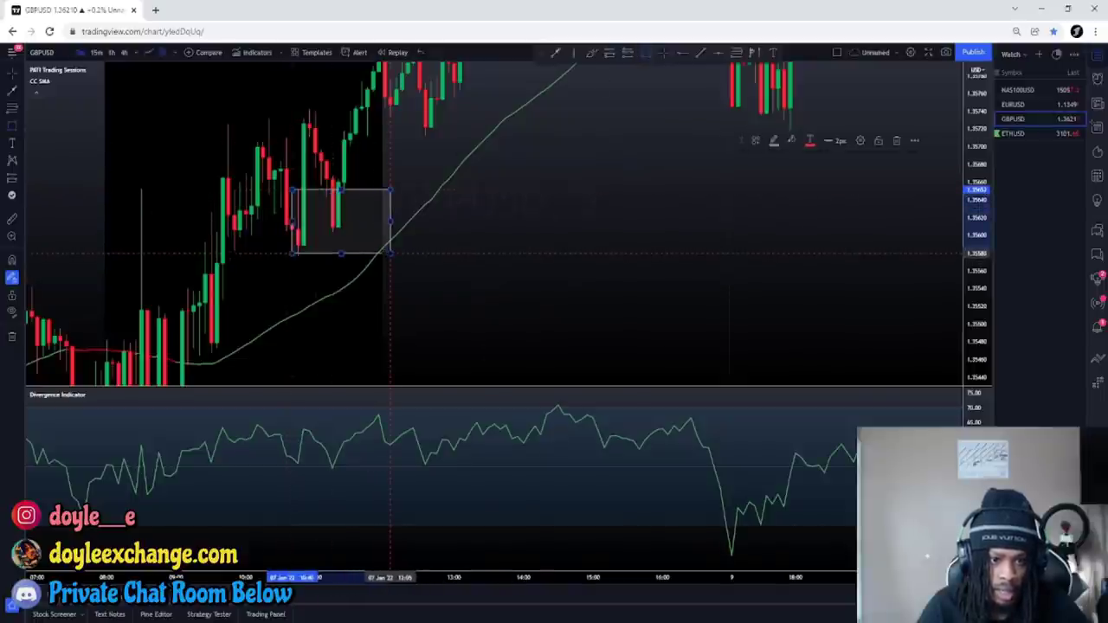
- Draw a rising arrow under the 7 Jan price lows from about 10:30 to 11:55 and a falling arrow under the matching Divergence Indicator lows
click(559, 53)
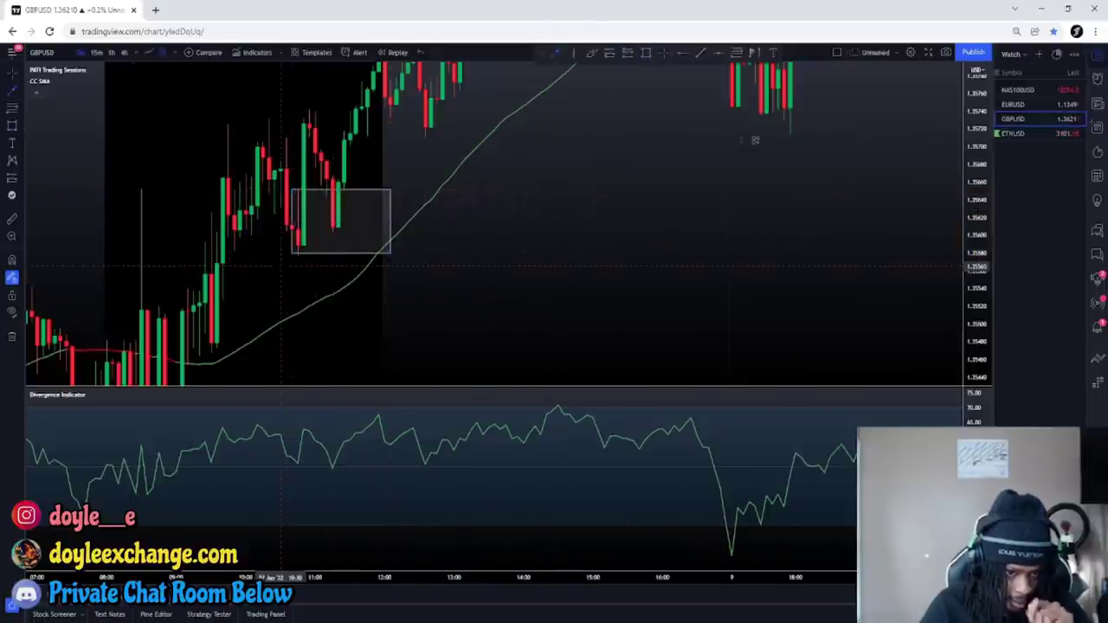
drag(281, 265, 378, 217)
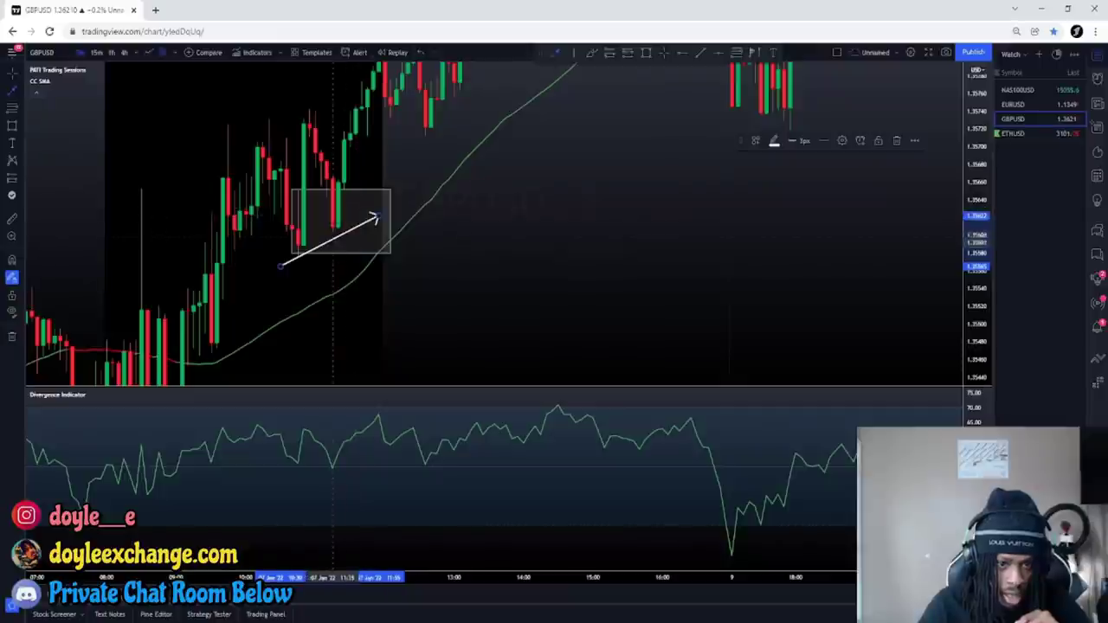
drag(288, 458, 354, 475)
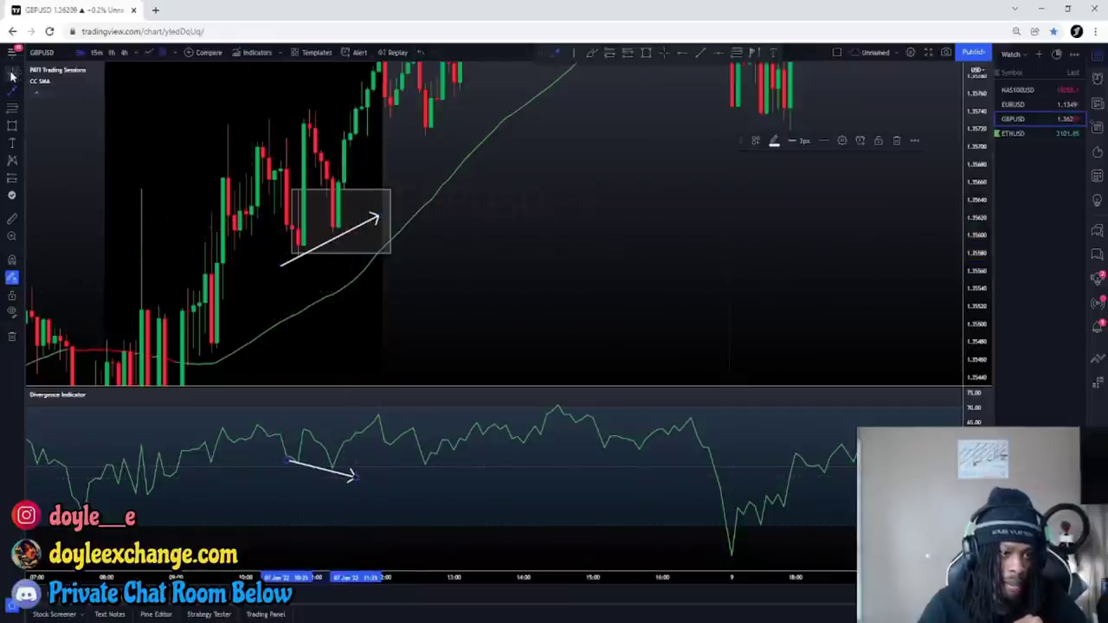
- Adjust the 7 Jan Divergence Indicator arrow by moving its start slightly earlier and lower, to about 10:30
drag(496, 168, 541, 199)
scroll(541, 199, down, 1)
drag(587, 247, 565, 200)
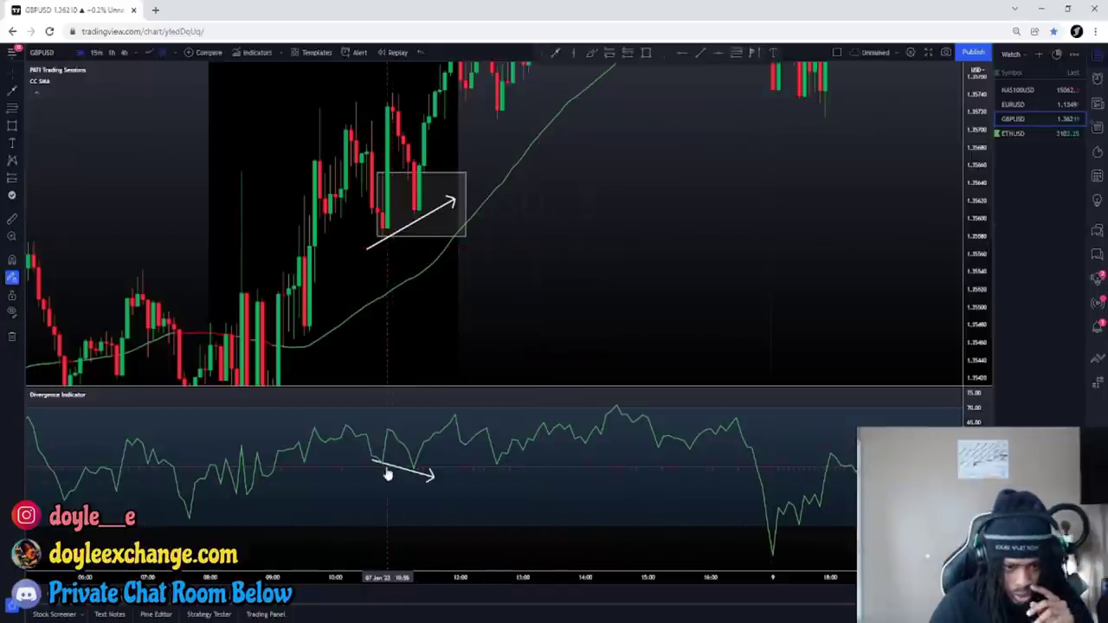
mouse_move(372, 460)
mouse_down()
mouse_move(367, 470)
mouse_move(370, 462)
mouse_up()
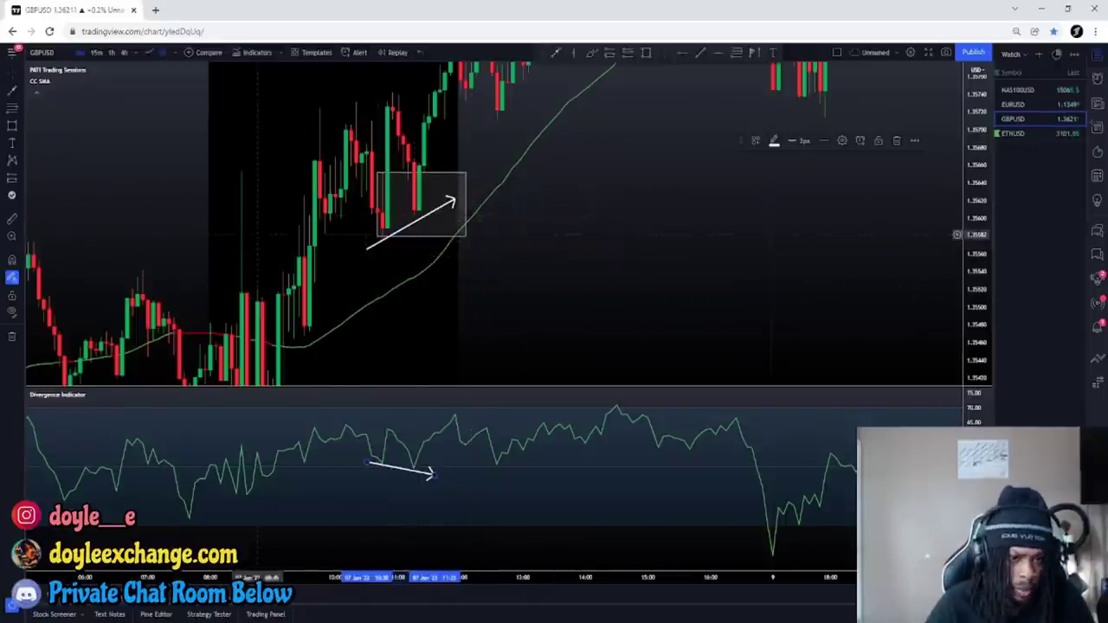
- Examine the early 7 Jan price action and the 6 Jan GBPUSD 08:00–12:00 session against the CC SMA and Divergence Indicator
drag(191, 262, 356, 163)
scroll(401, 161, down, 3)
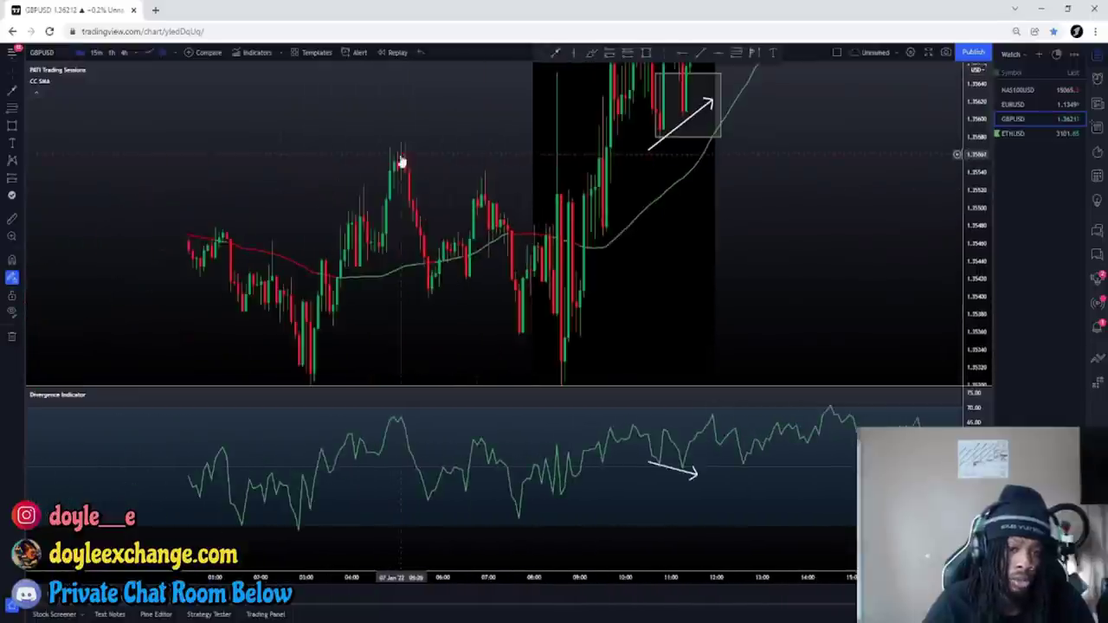
drag(475, 235, 475, 172)
drag(446, 279, 460, 277)
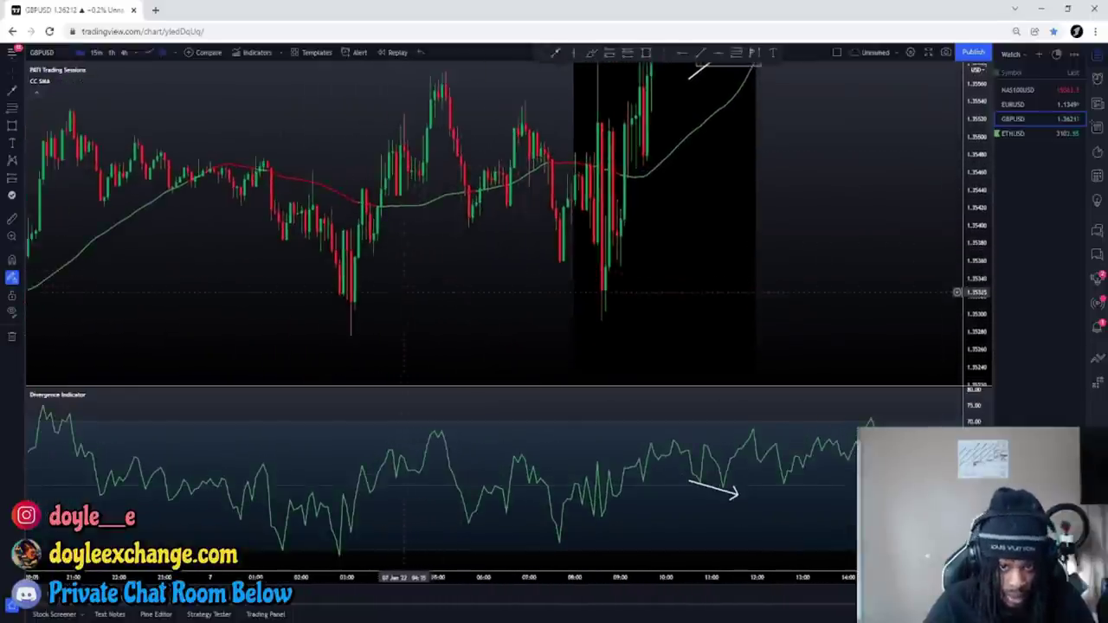
drag(366, 295, 742, 277)
drag(345, 329, 636, 249)
drag(176, 244, 467, 242)
drag(586, 258, 621, 277)
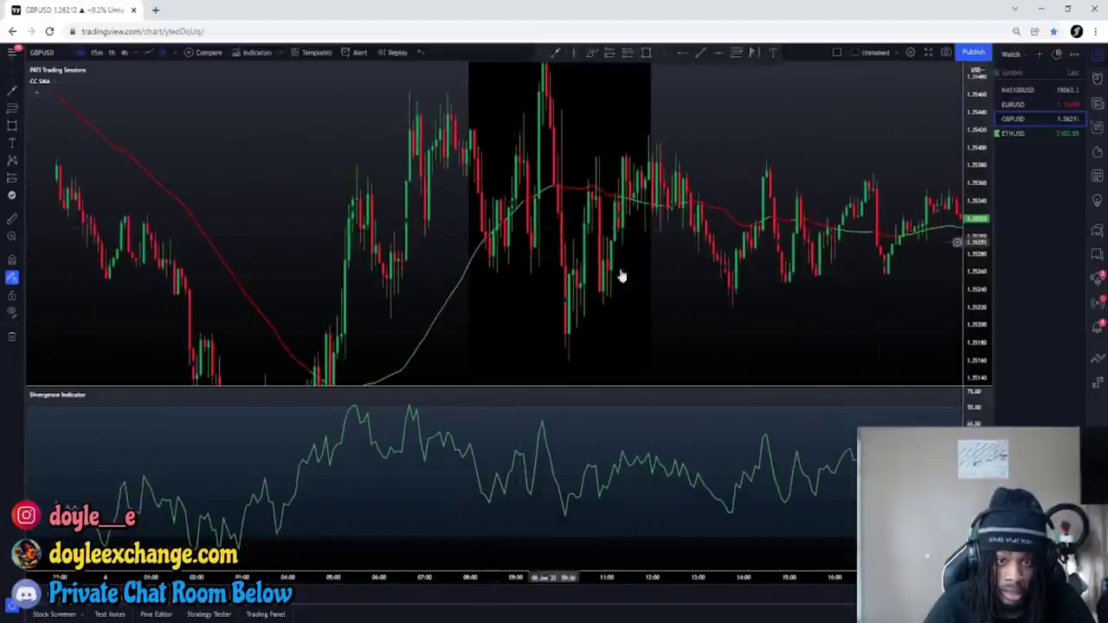
scroll(620, 270, up, 3)
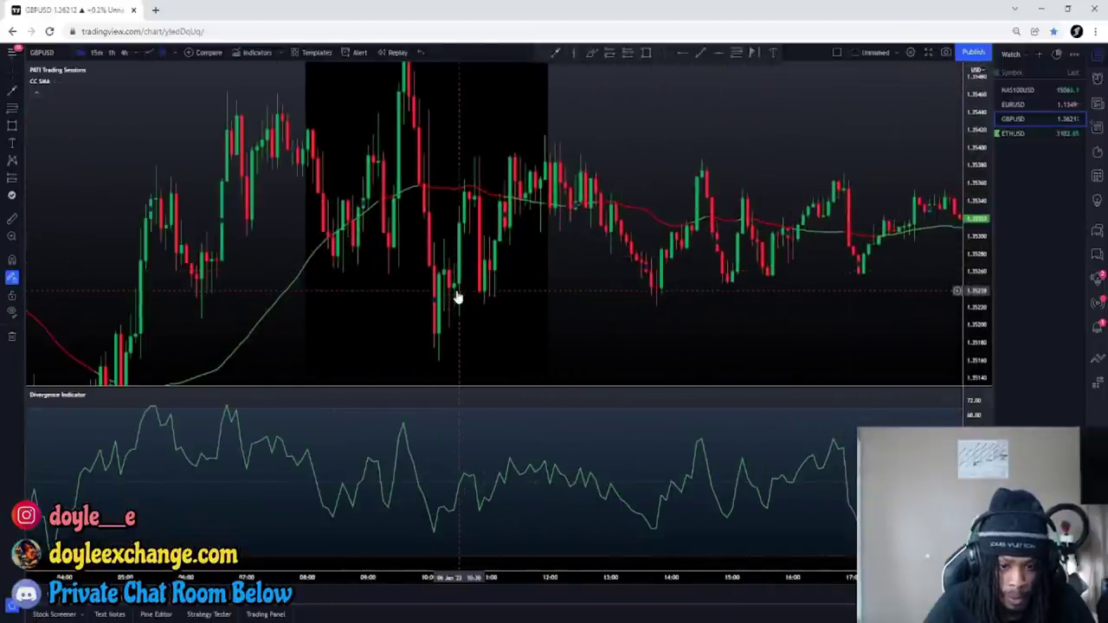
- Examine the GBPUSD 08:00–12:00 sessions from 6 Jan back to 3 Jan against the CC SMA and Divergence Indicator
drag(314, 336, 697, 227)
drag(370, 287, 630, 186)
drag(344, 219, 668, 367)
drag(388, 227, 612, 473)
drag(329, 304, 575, 331)
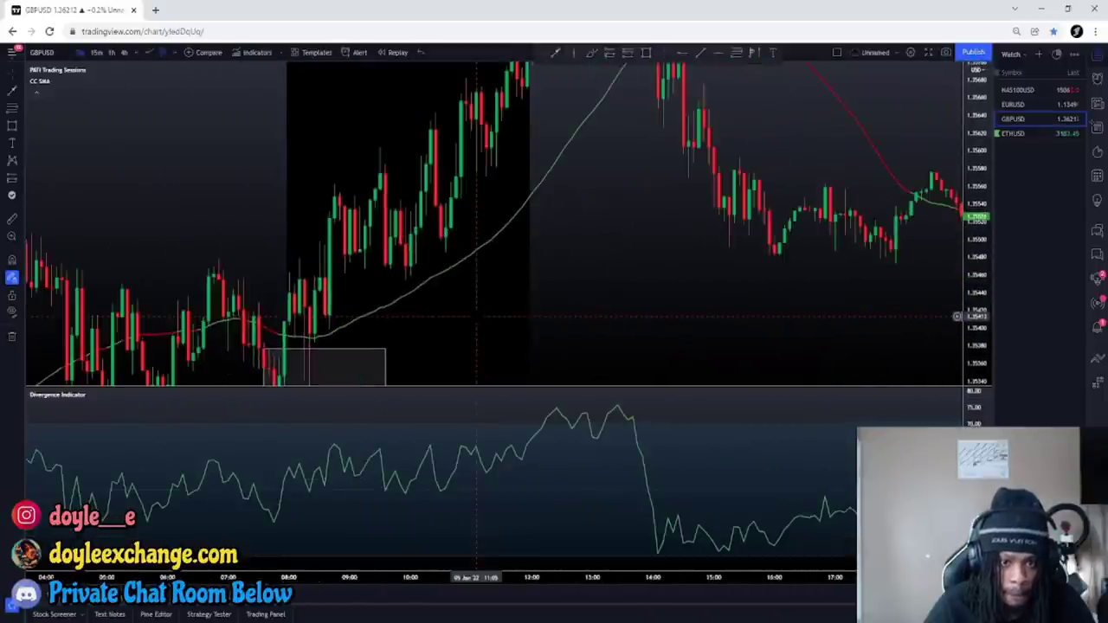
scroll(477, 316, left, 1)
scroll(539, 272, left, 6)
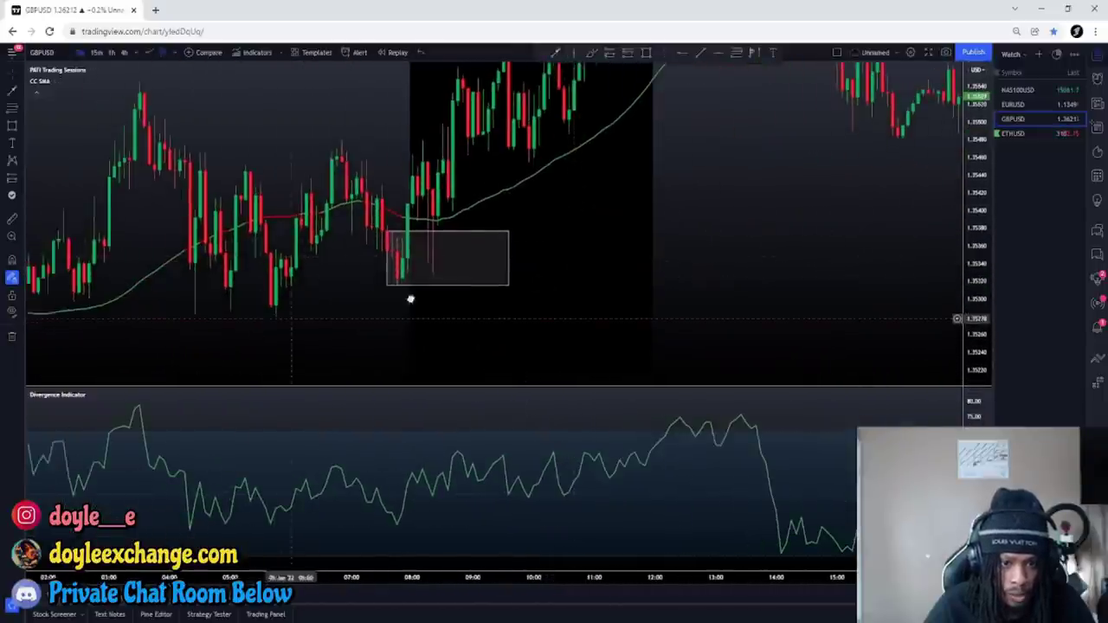
scroll(378, 306, left, 12)
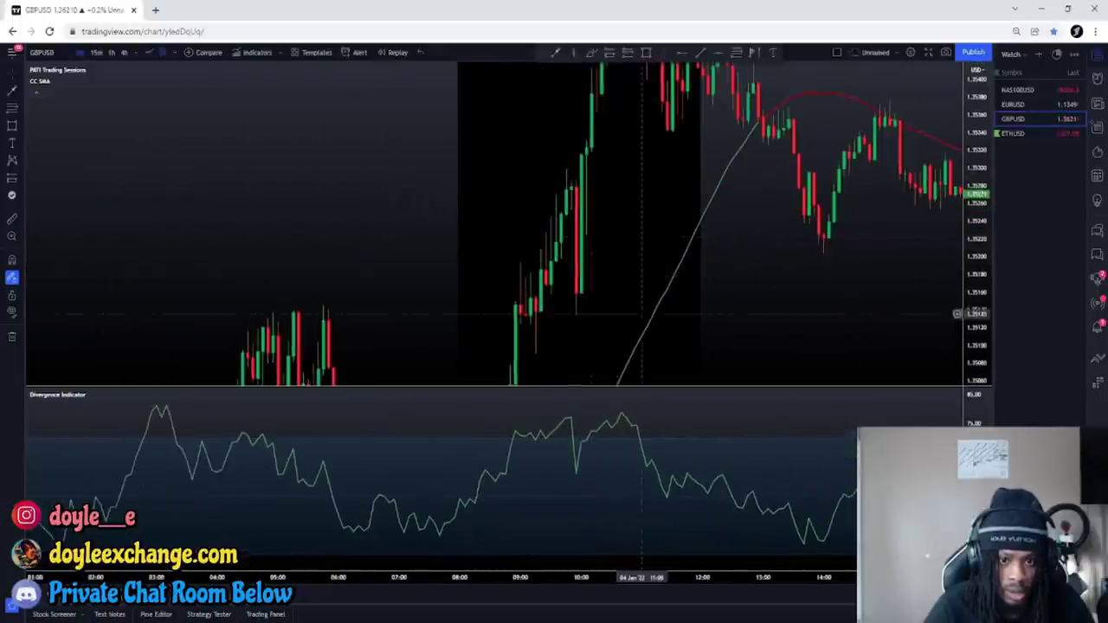
scroll(637, 282, left, 8)
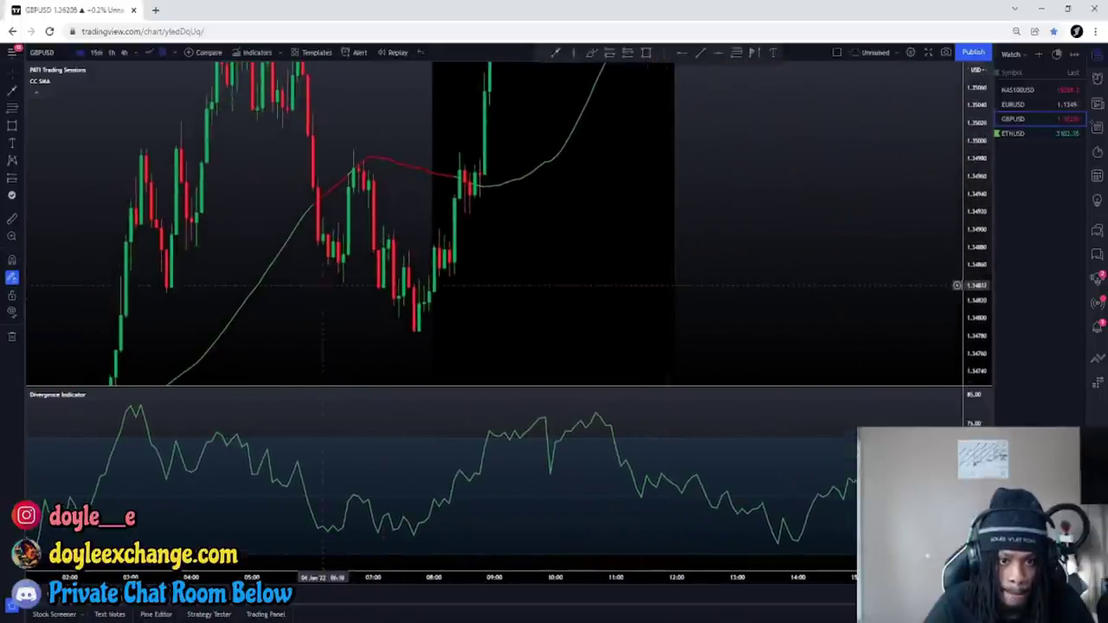
scroll(786, 134, left, 10)
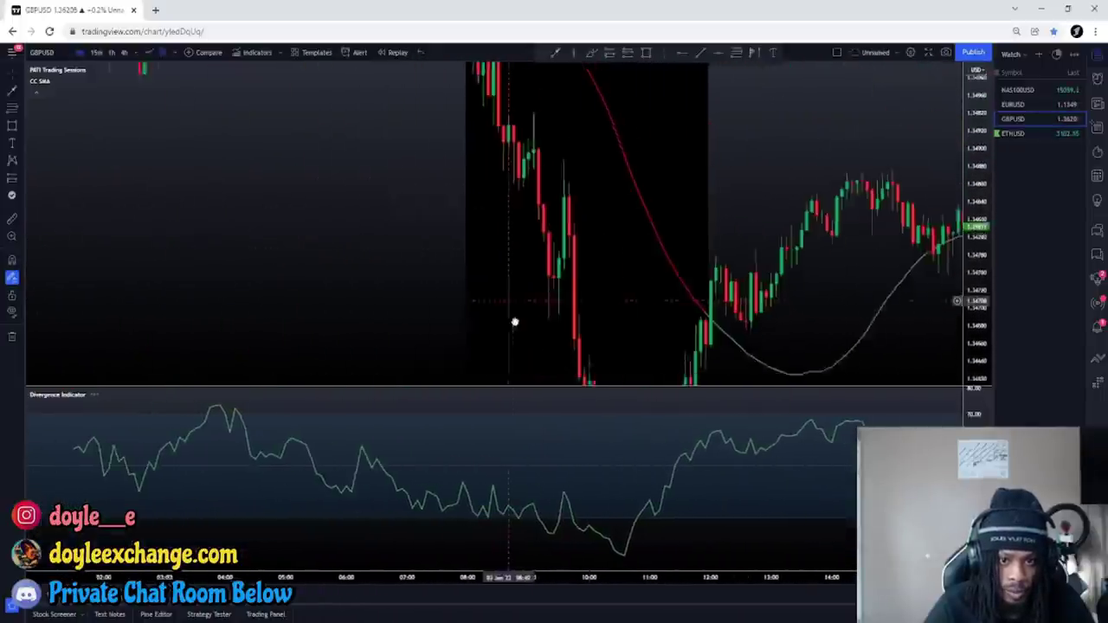
scroll(502, 224, right, 4)
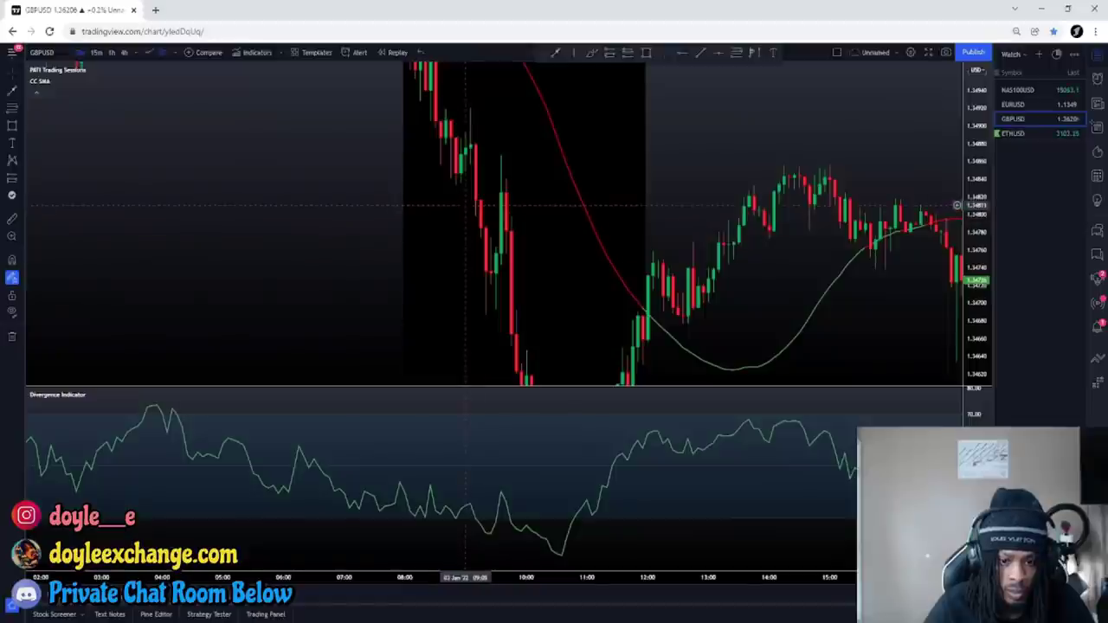
- Draw a rectangle over the 3 Jan pullback high from about 08:55 to 11:40 and about 1.3486 to 1.3492
scroll(956, 205, up, 2)
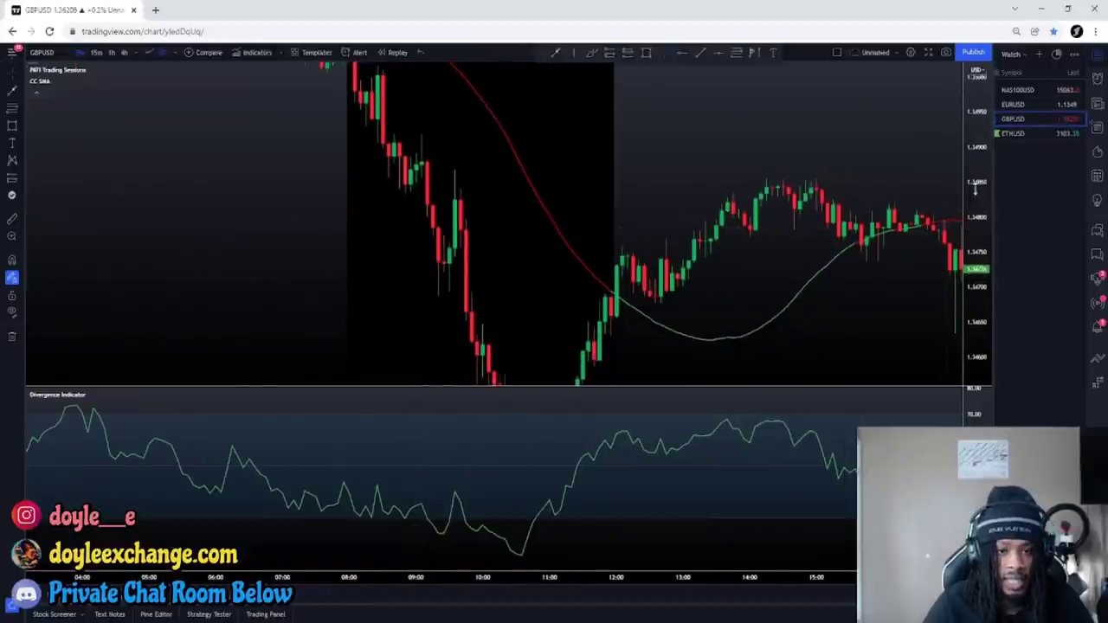
drag(975, 189, 975, 203)
drag(569, 150, 579, 165)
click(646, 54)
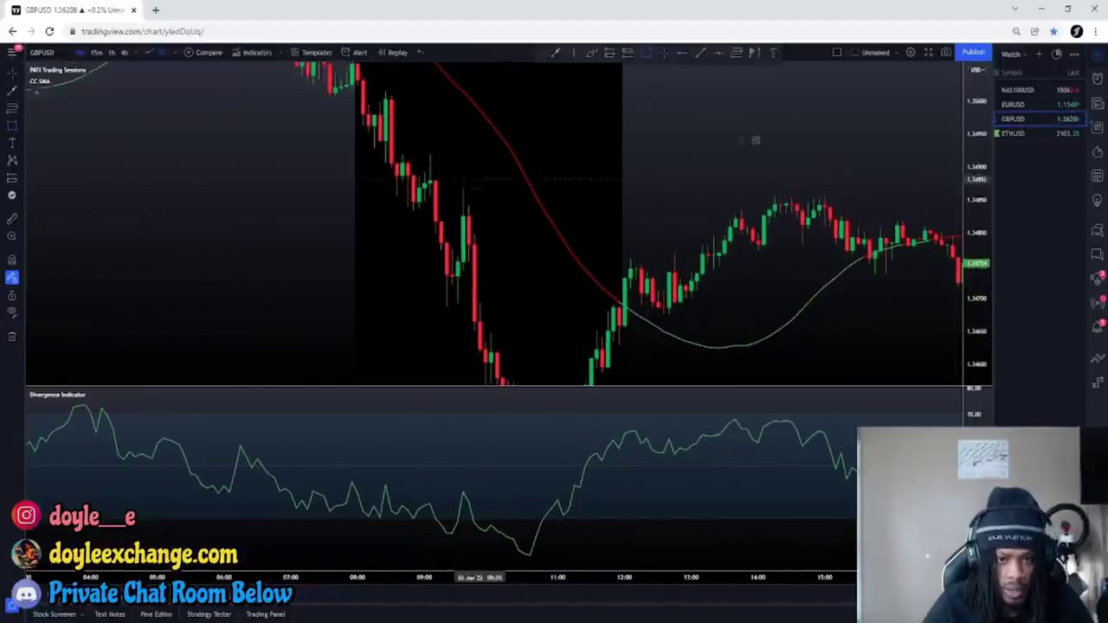
drag(419, 195, 603, 154)
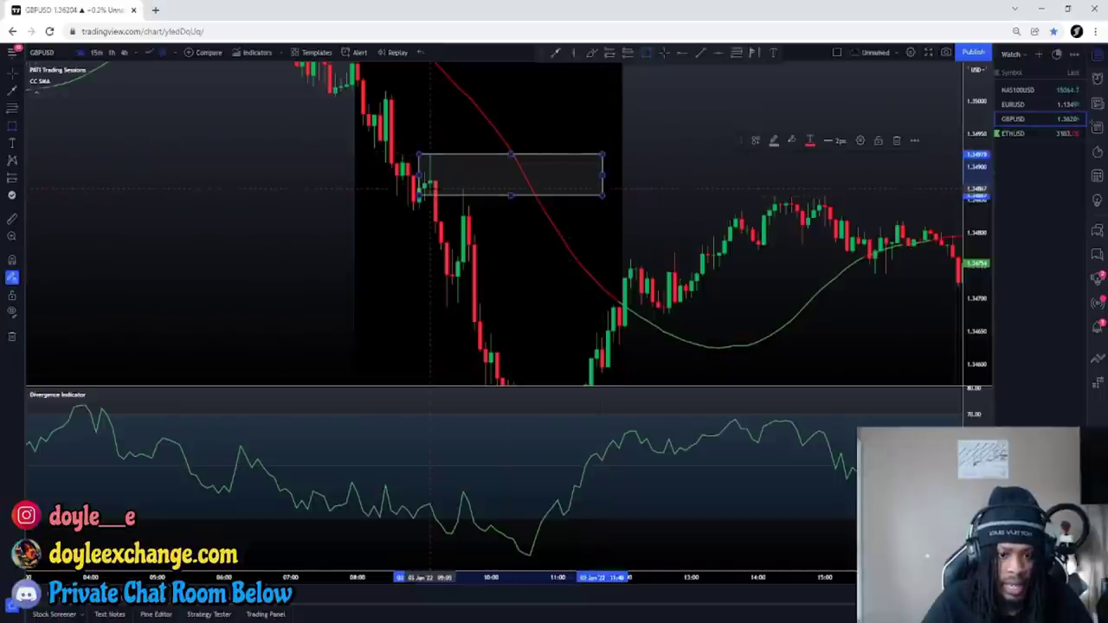
- Draw a falling arrow over the 3 Jan price highs from about 08:55 to 10:10 and a rising Divergence Indicator arrow from 09:00 to 10:00
click(557, 52)
click(419, 145)
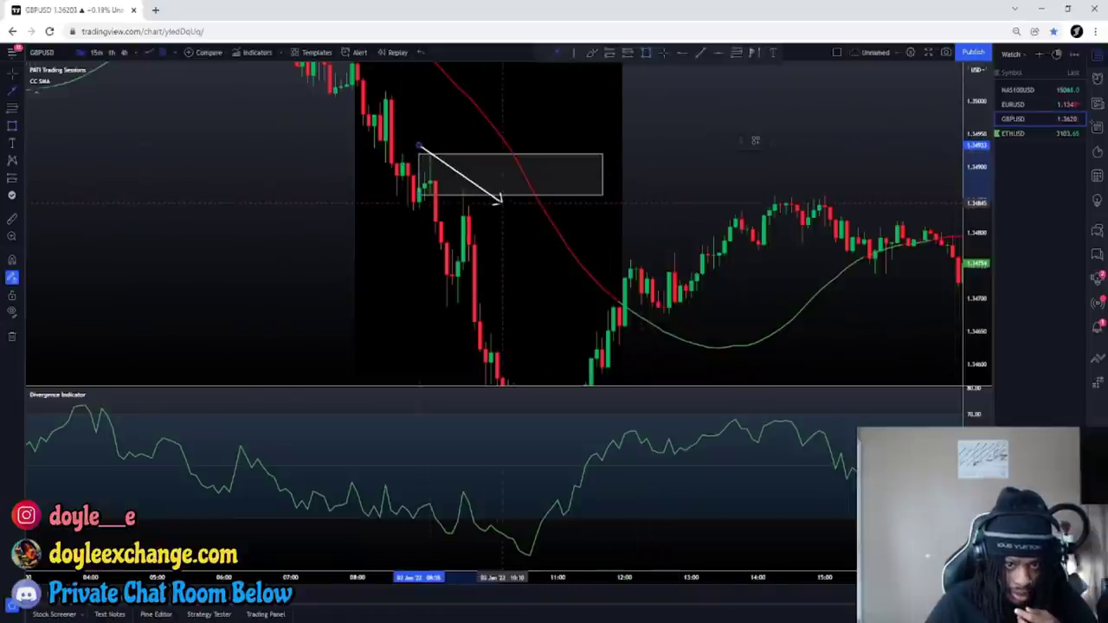
click(500, 205)
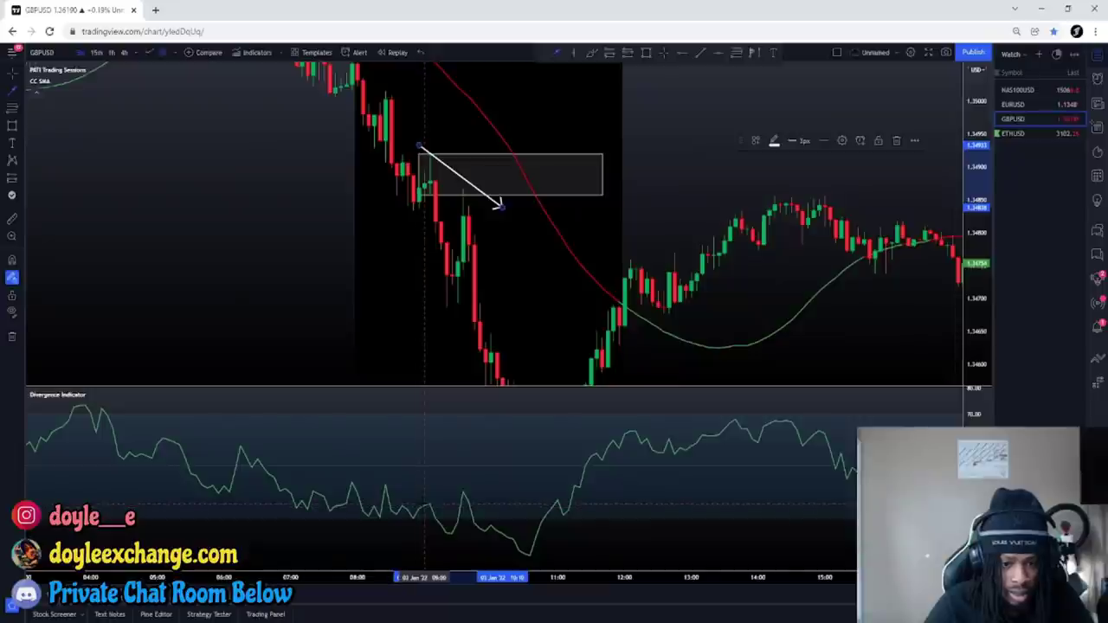
click(426, 503)
click(487, 478)
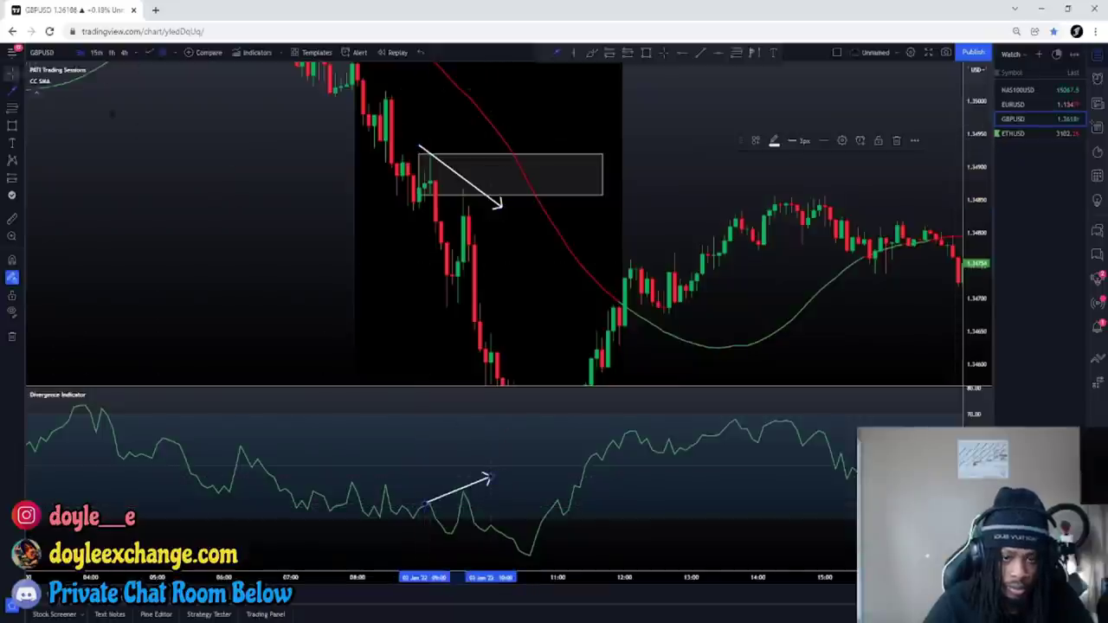
click(305, 258)
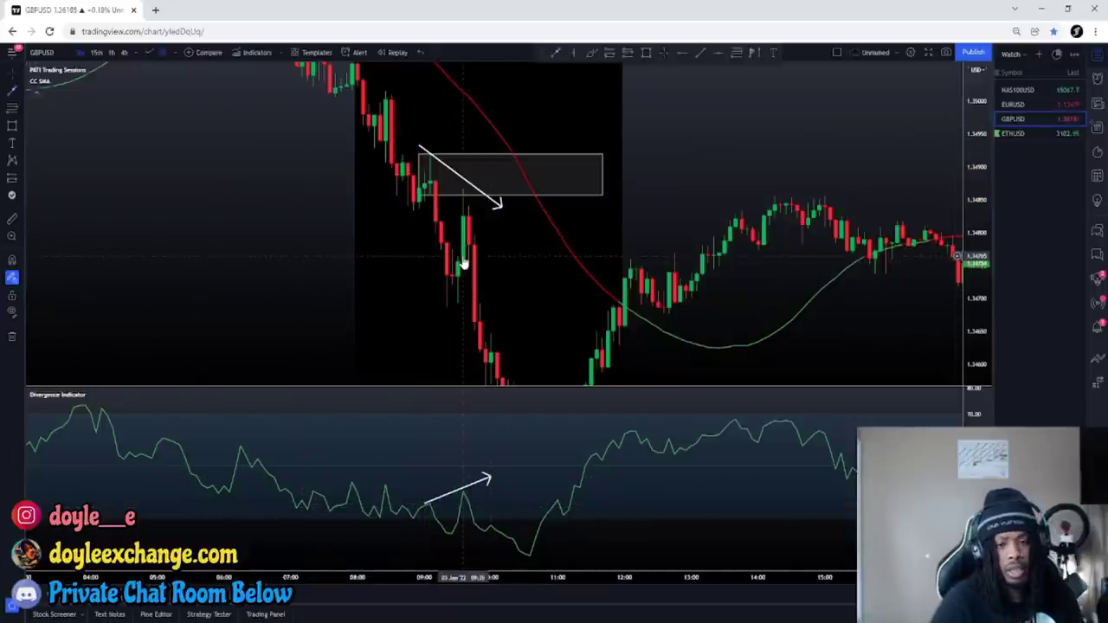